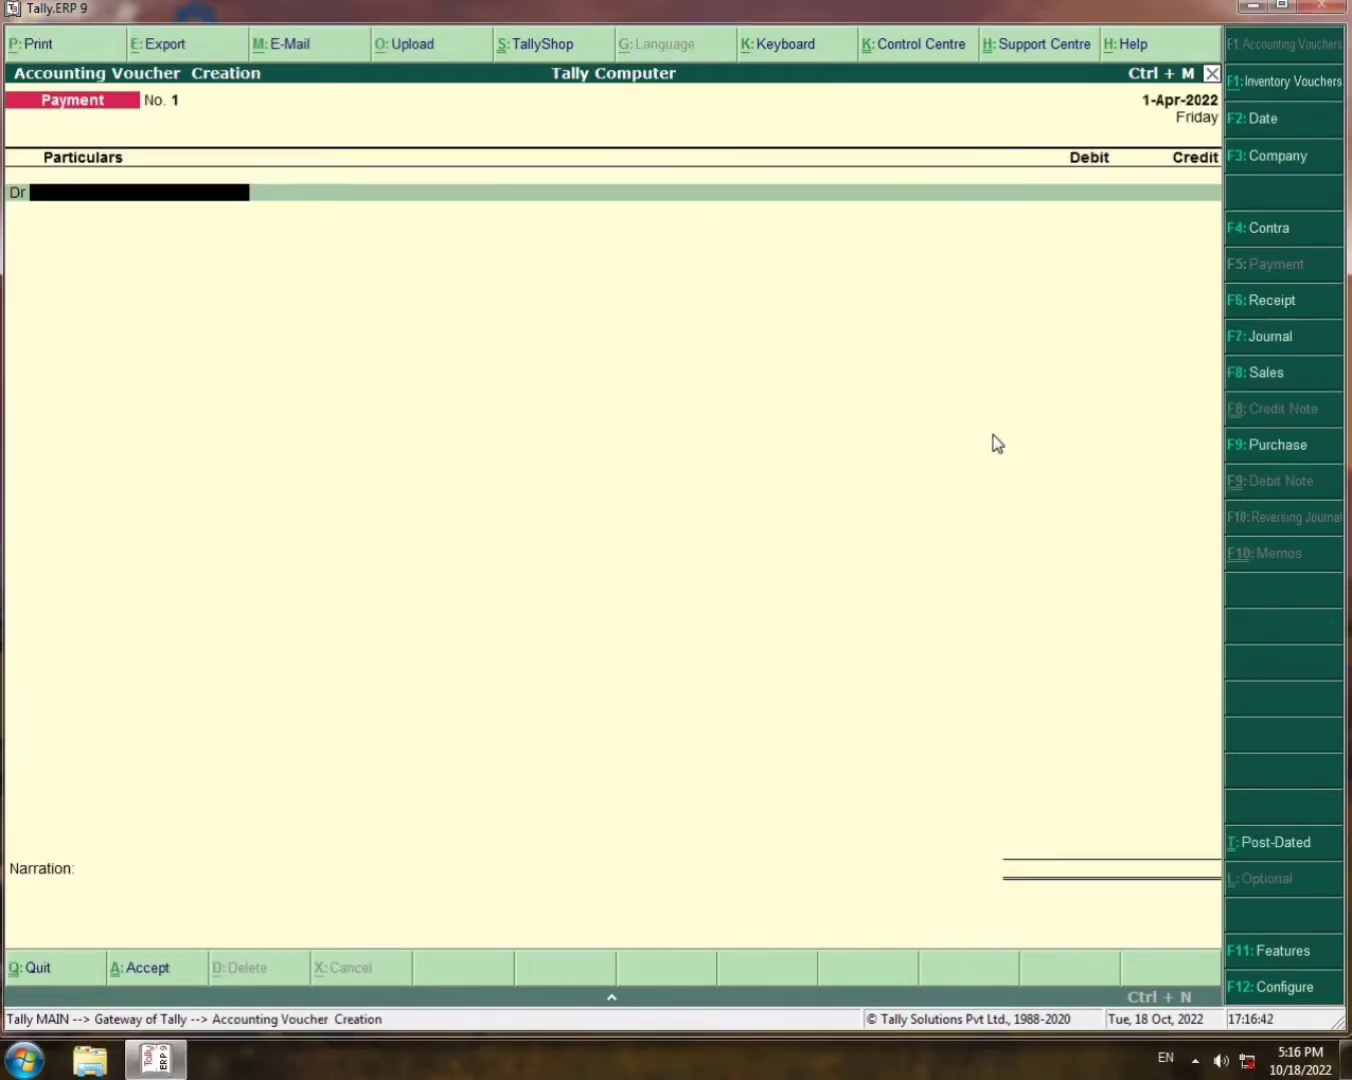
Start a purchase voucher and enable the separate discount column in invoices in the company's inventory features.
{"action": "key", "text": "F9"}
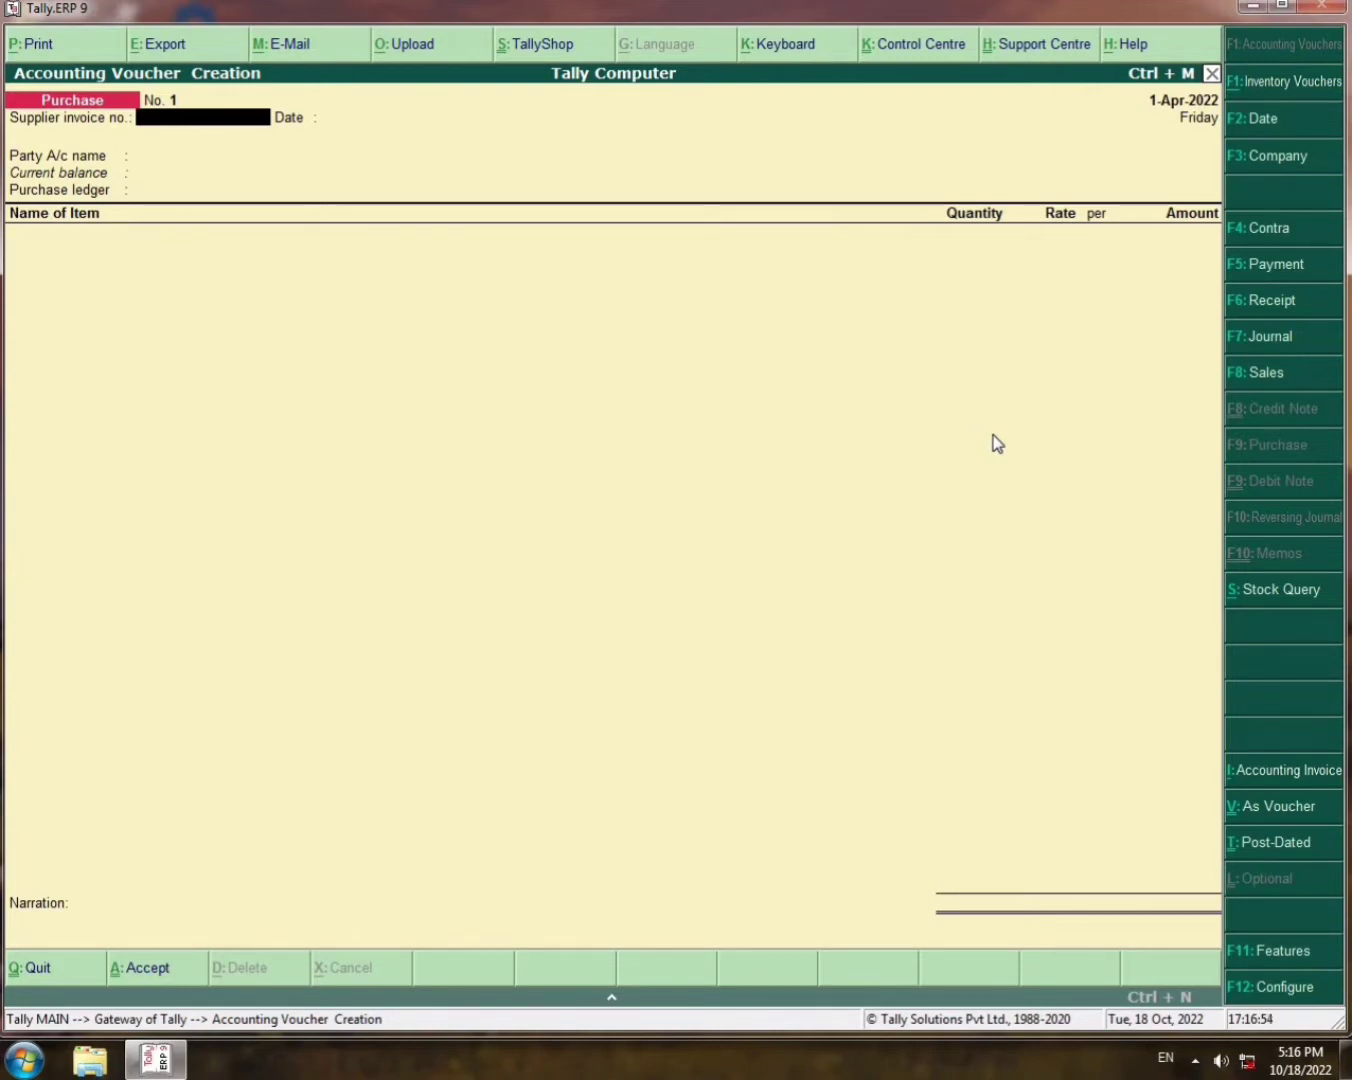
{"action": "key", "text": "F11"}
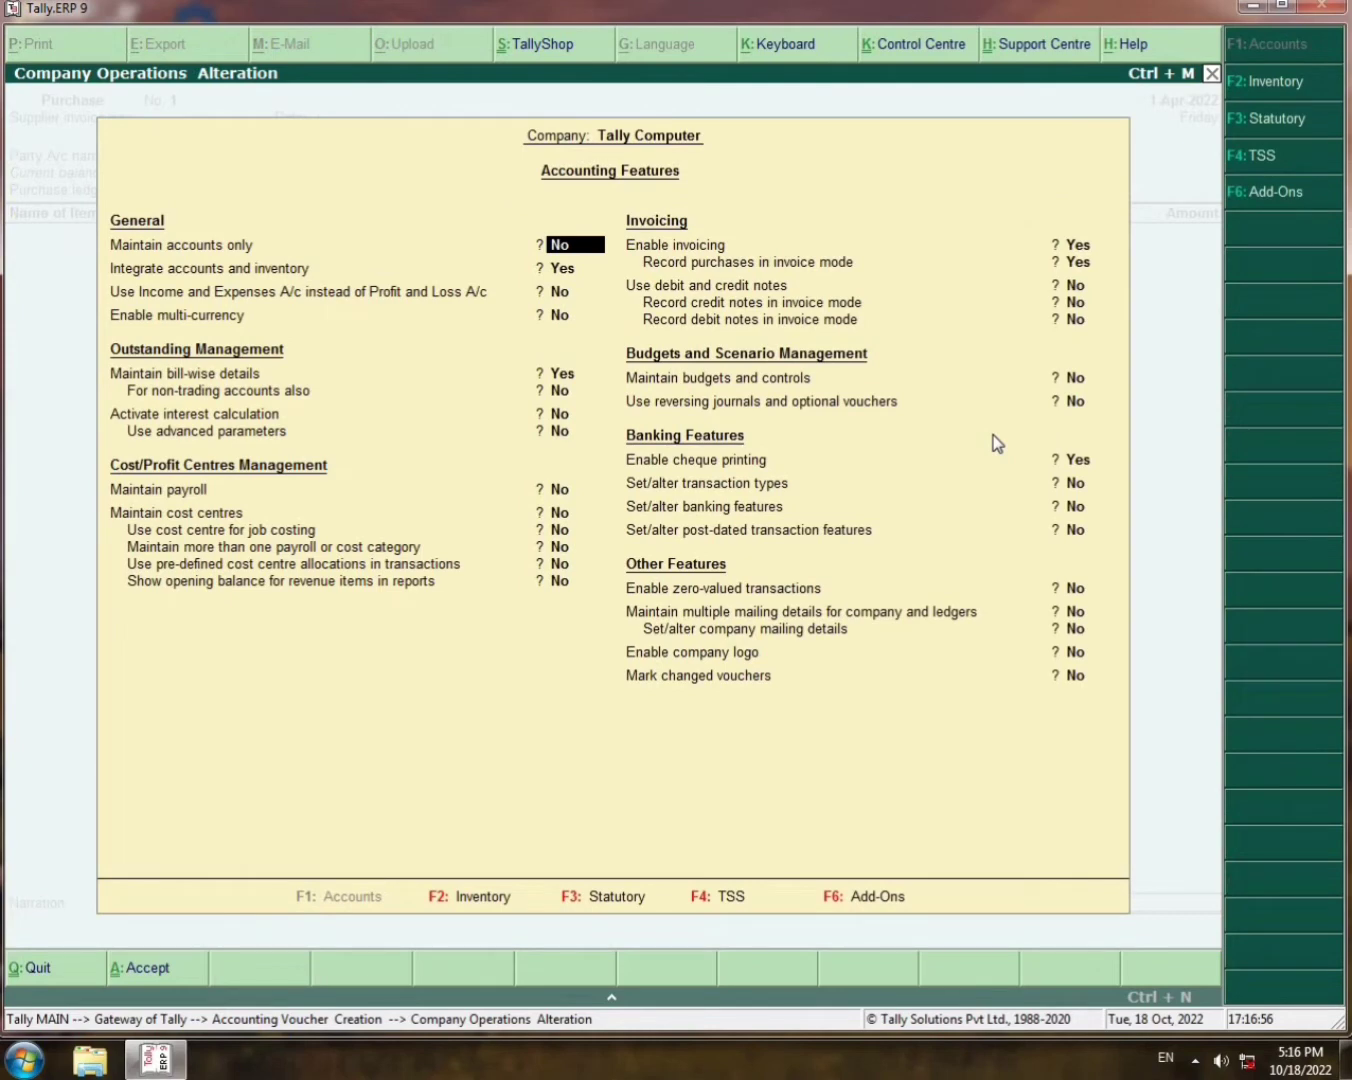
{"action": "key", "text": "F2"}
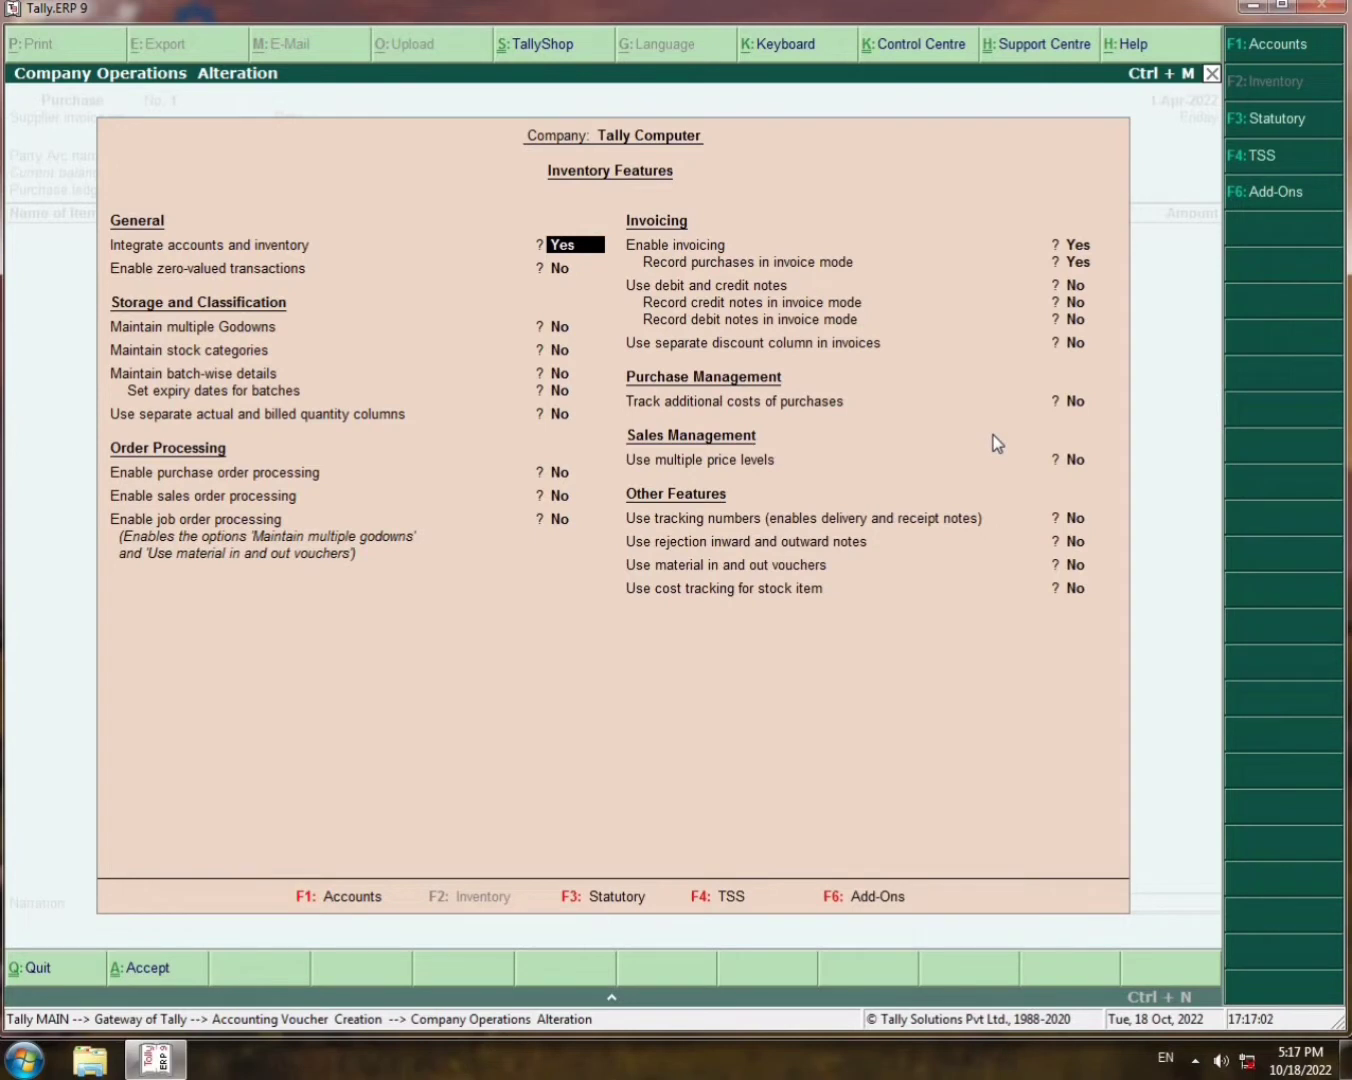
{"action": "key", "text": "Return"}
{"action": "key", "text": "Return"}
{"action": "key", "text": "Return"}
{"action": "key", "text": "Return"}
{"action": "key", "text": "Return"}
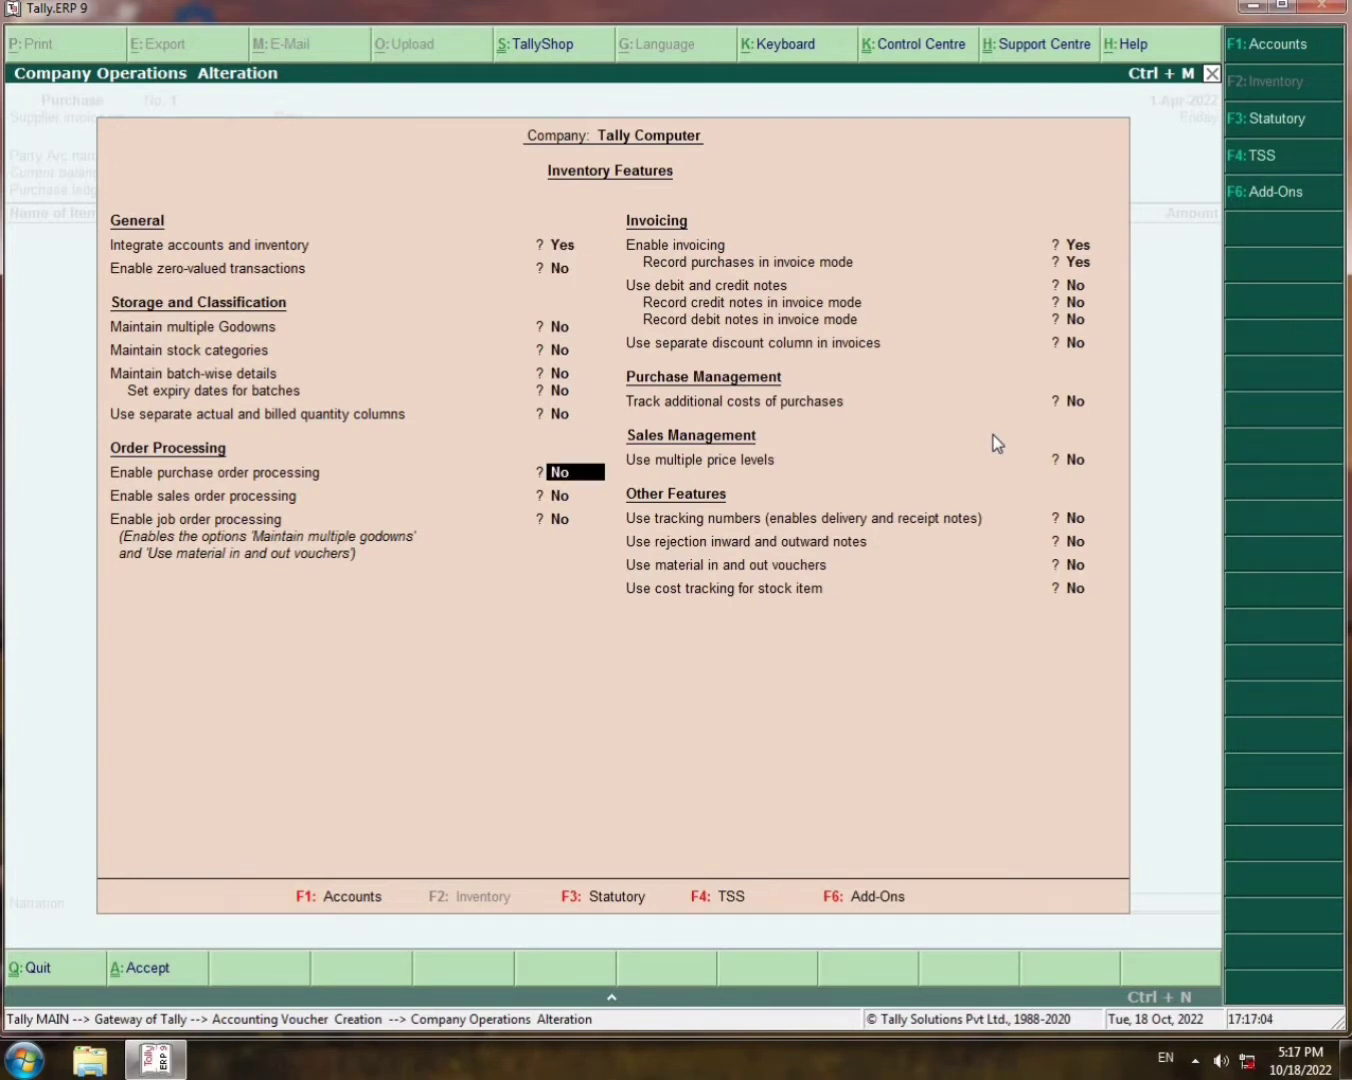
{"action": "key", "text": "Return"}
{"action": "key", "text": "Return"}
{"action": "key", "text": "Return"}
{"action": "key", "text": "Return"}
{"action": "key", "text": "Return"}
{"action": "key", "text": "Return"}
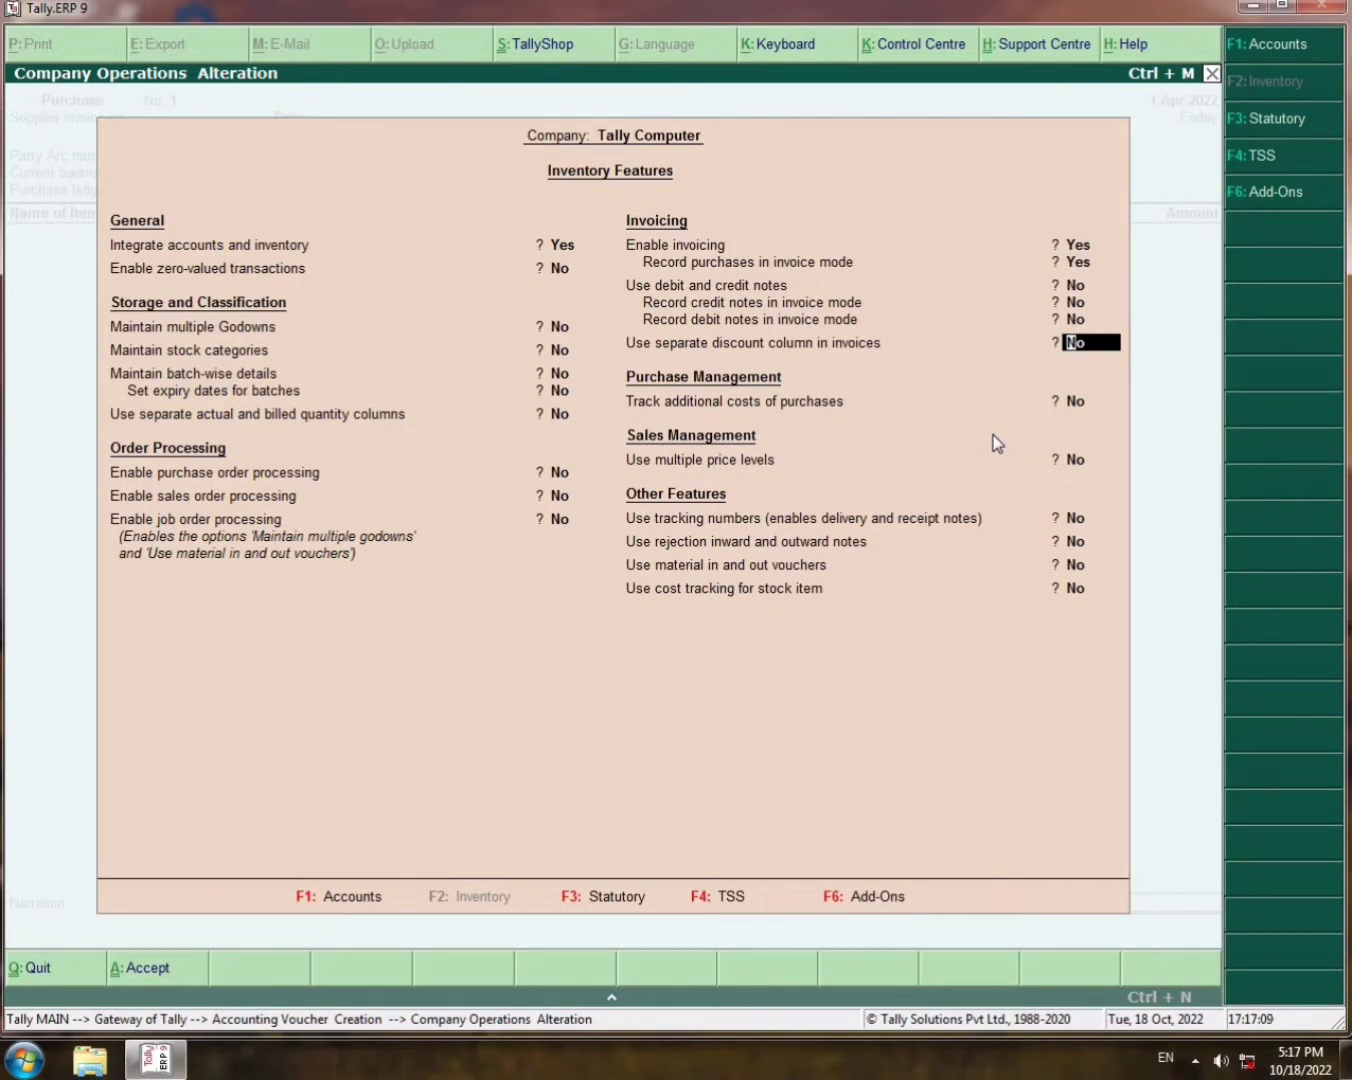
{"action": "type", "text": "Yes"}
{"action": "key", "text": "Return"}
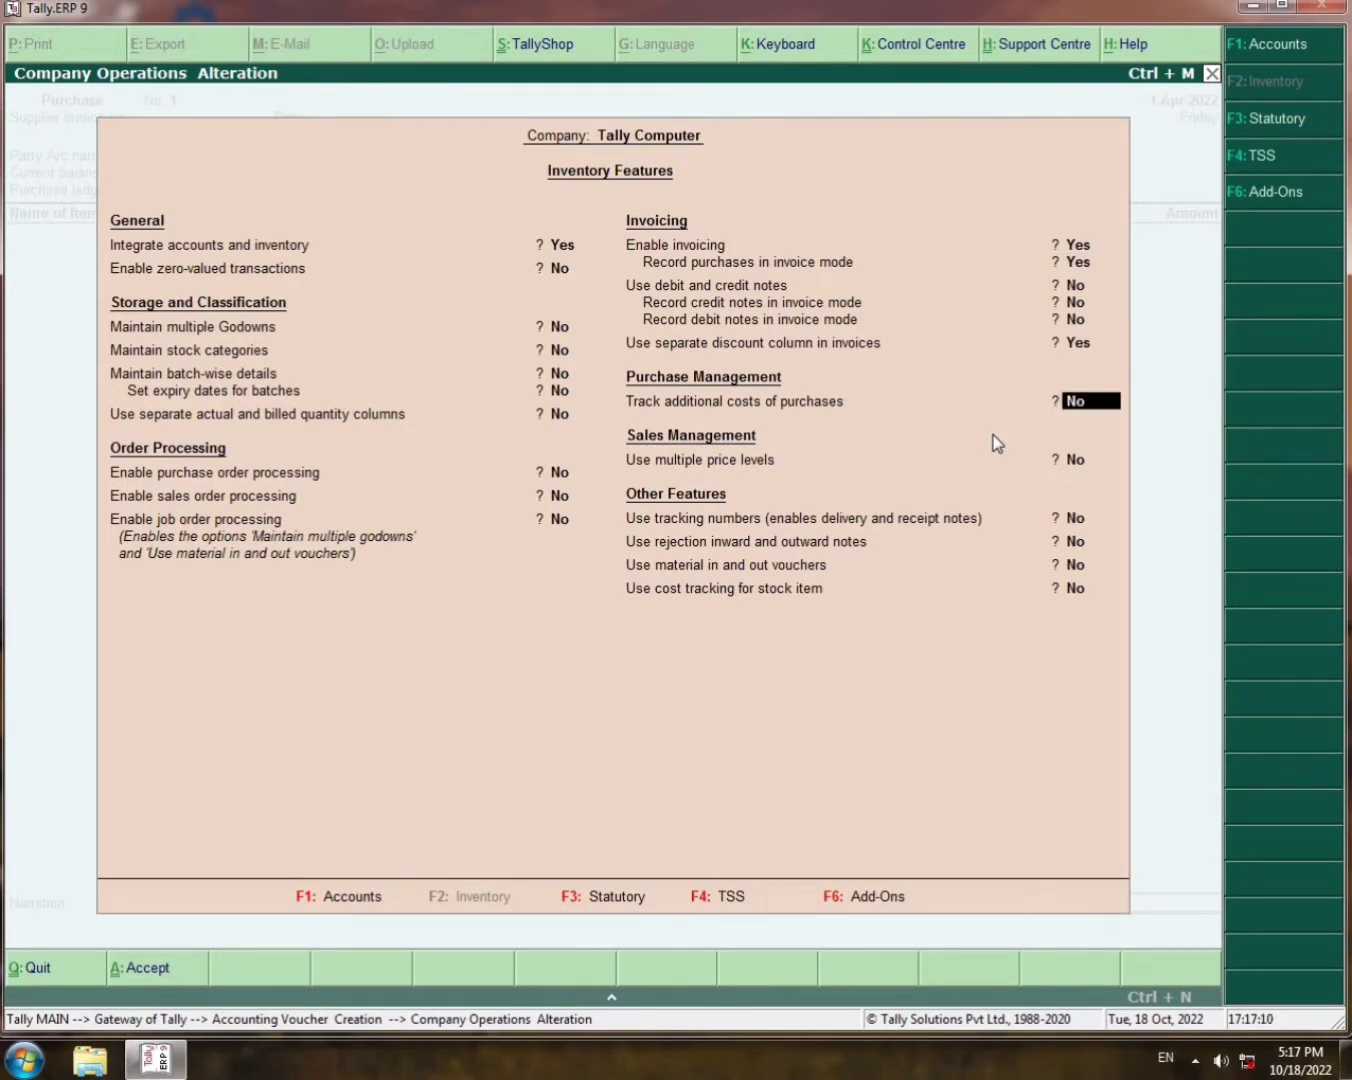
{"action": "key", "text": "Return"}
{"action": "key", "text": "Return"}
{"action": "key", "text": "Return"}
{"action": "key", "text": "Return"}
{"action": "key", "text": "Return"}
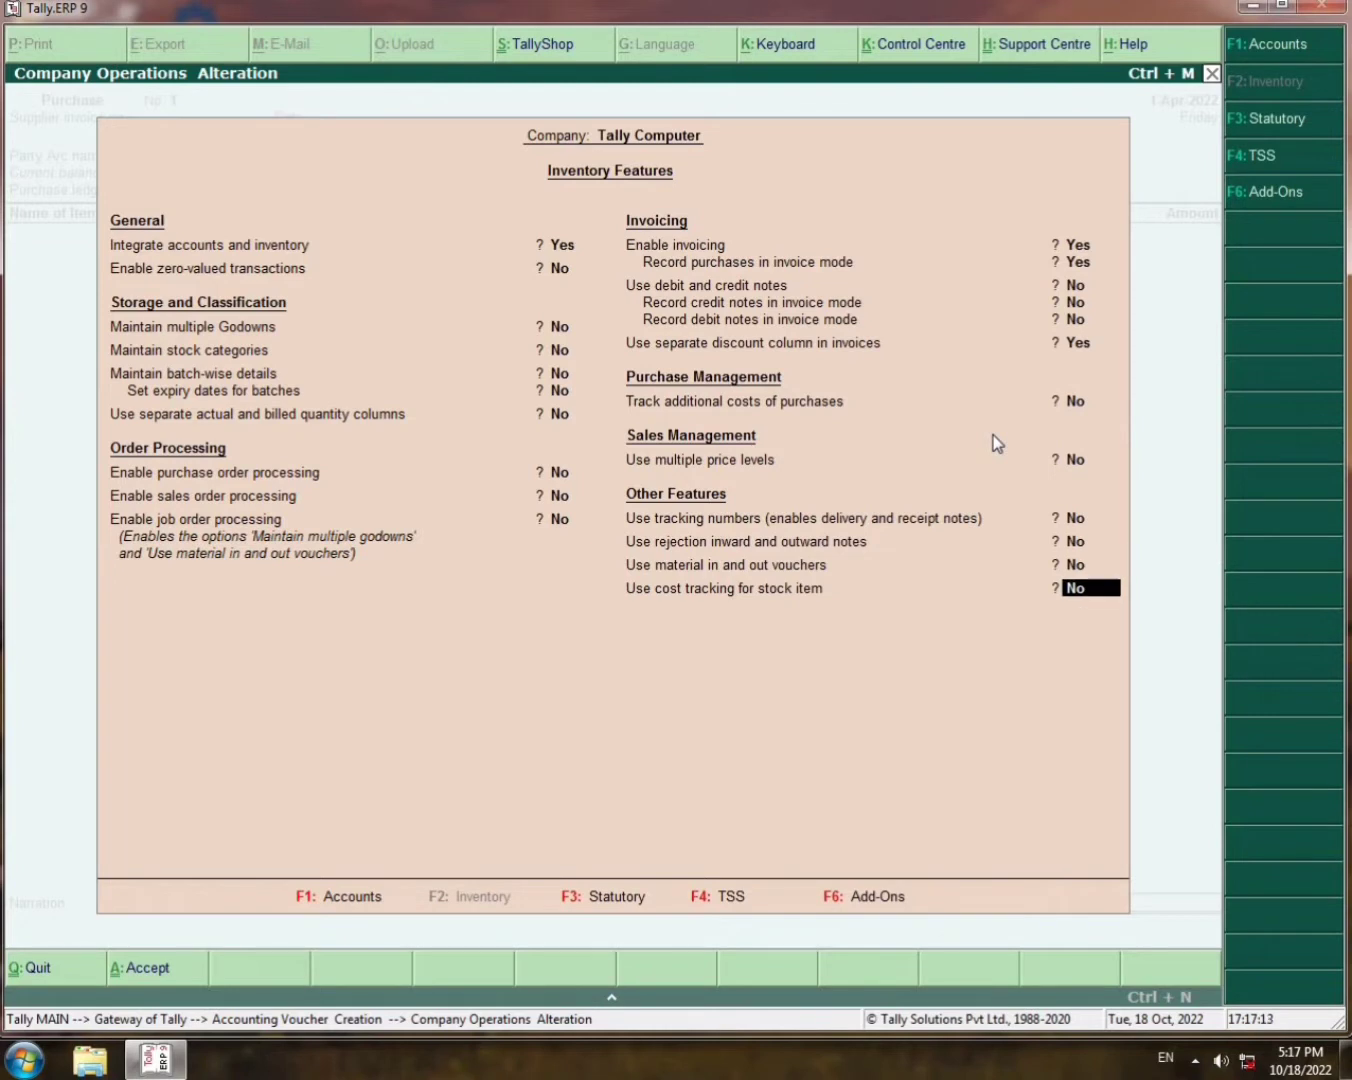
{"action": "key", "text": "Return"}
{"action": "key", "text": "Return"}
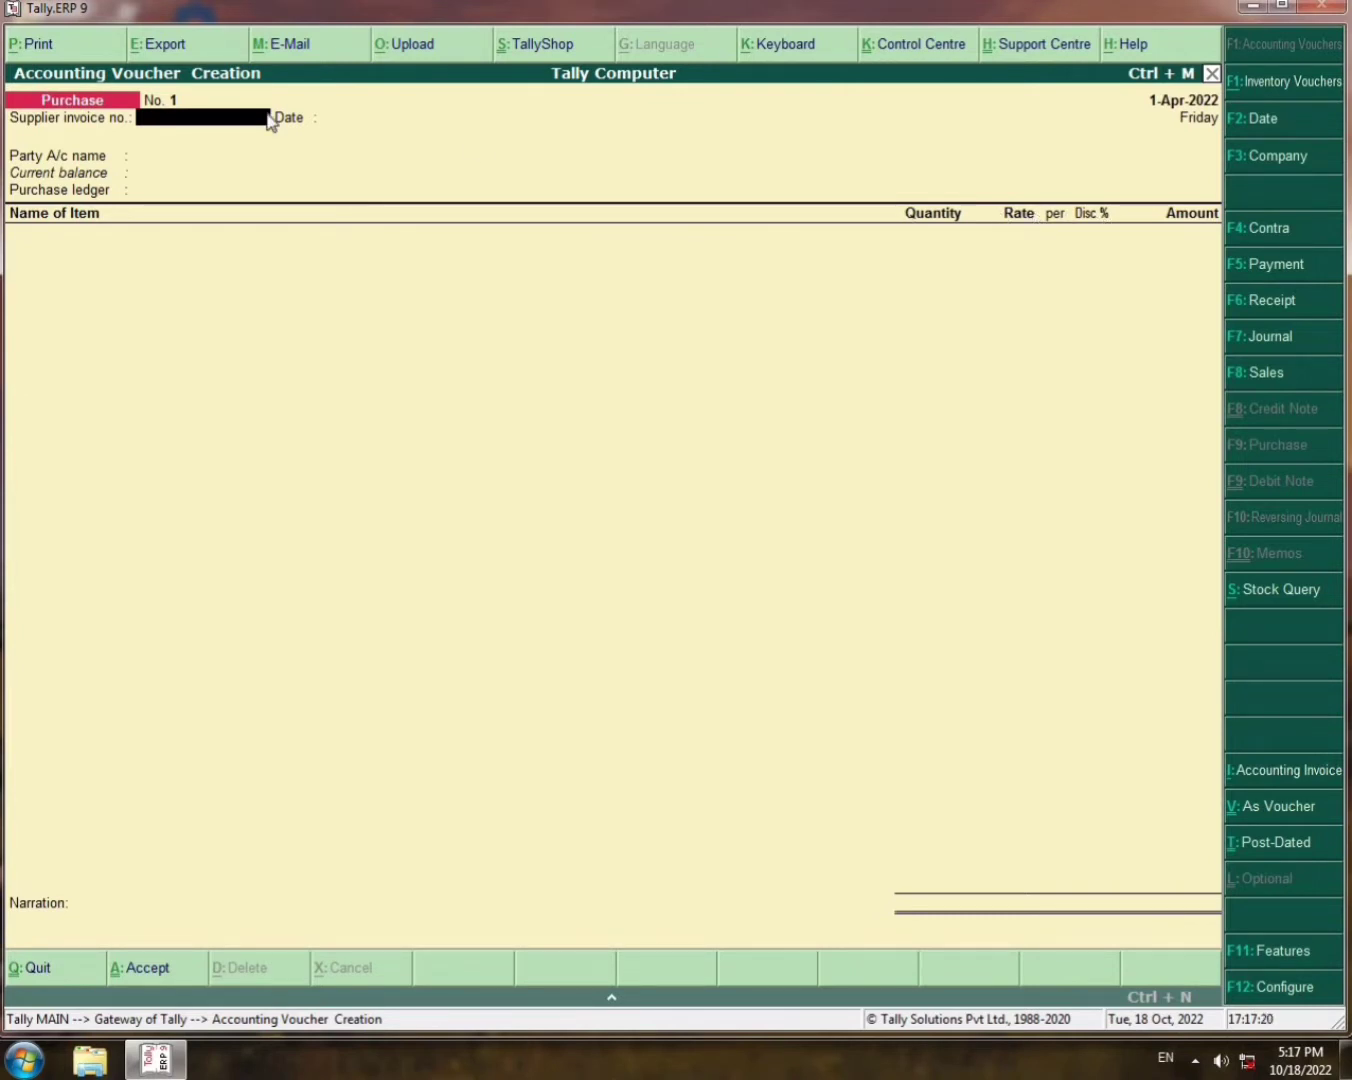
Enter supplier invoice number 100 and set the supplier invoice date to 2/5/2022.
{"action": "type", "text": "100"}
{"action": "key", "text": "Return"}
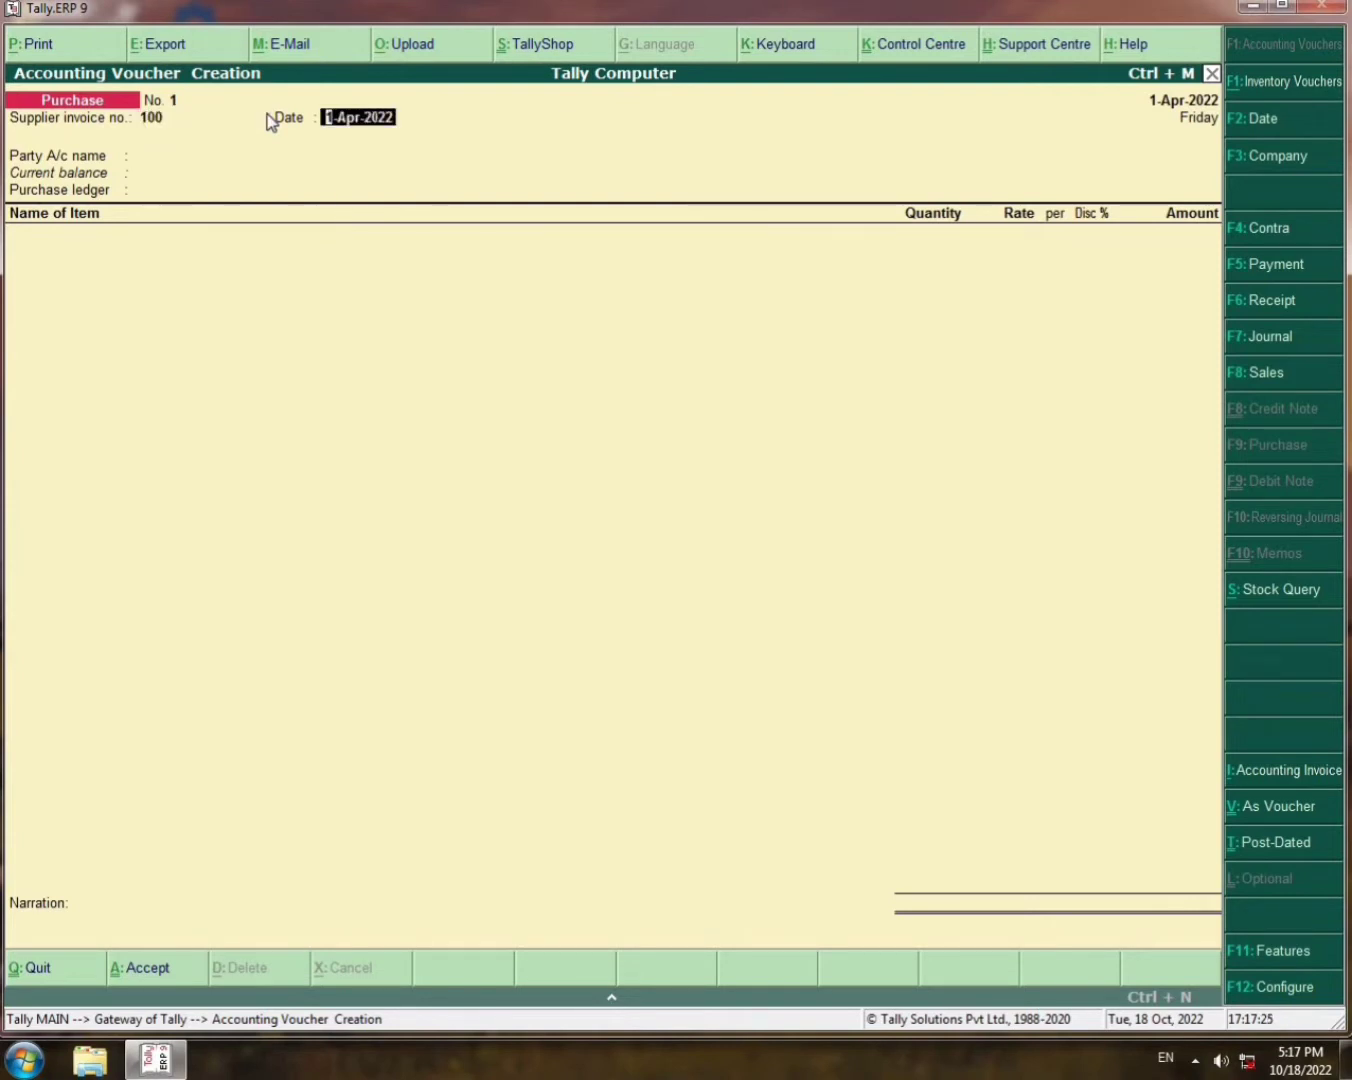
{"action": "type", "text": "2/5/2022"}
{"action": "key", "text": "Return"}
Change the purchase voucher's date to 2/5/2022 and proceed to the party account.
{"action": "key", "text": "F2"}
{"action": "type", "text": "2"}
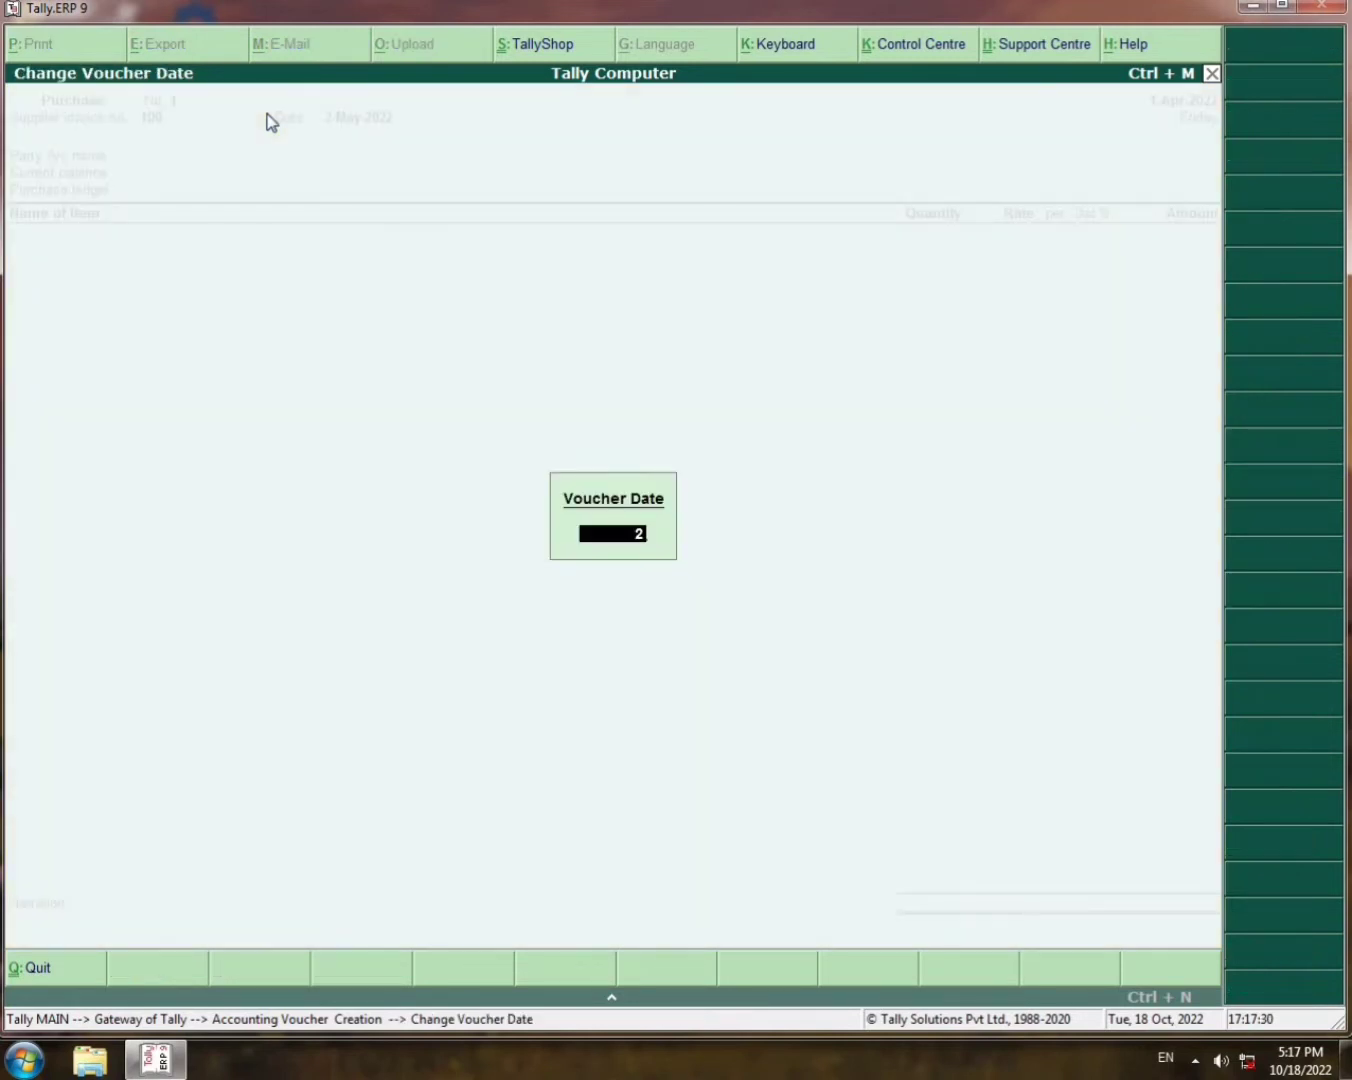
{"action": "type", "text": "/5/2022"}
{"action": "key", "text": "Return"}
{"action": "key", "text": "Return"}
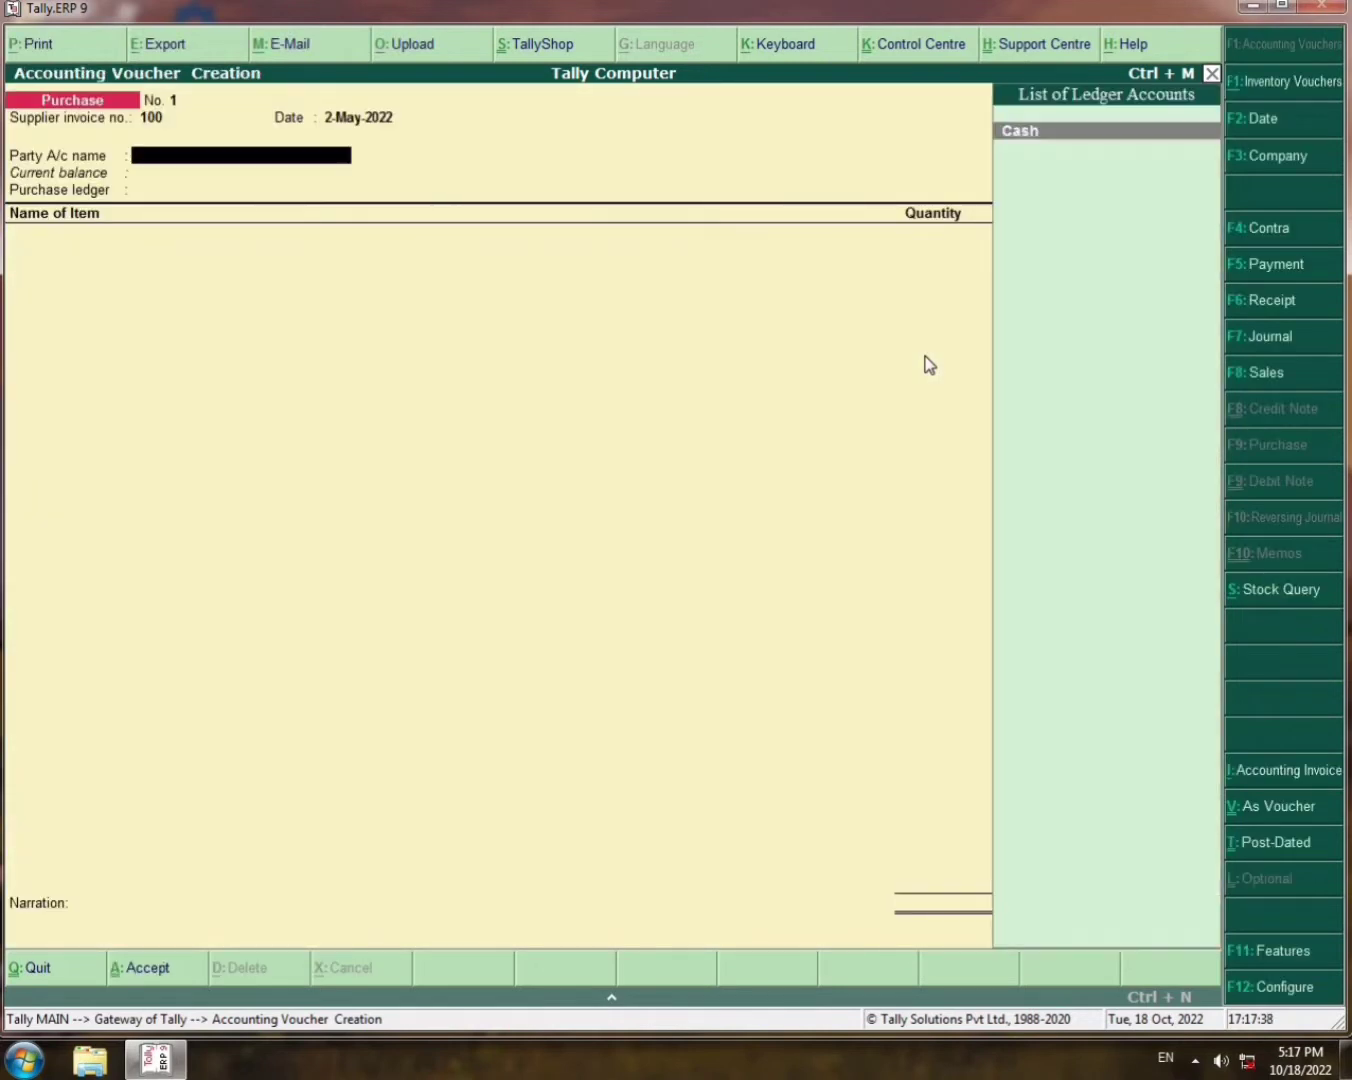
Start a new ledger for the party account and name it Shyam Electronic Store.
{"action": "key", "text": "alt+c"}
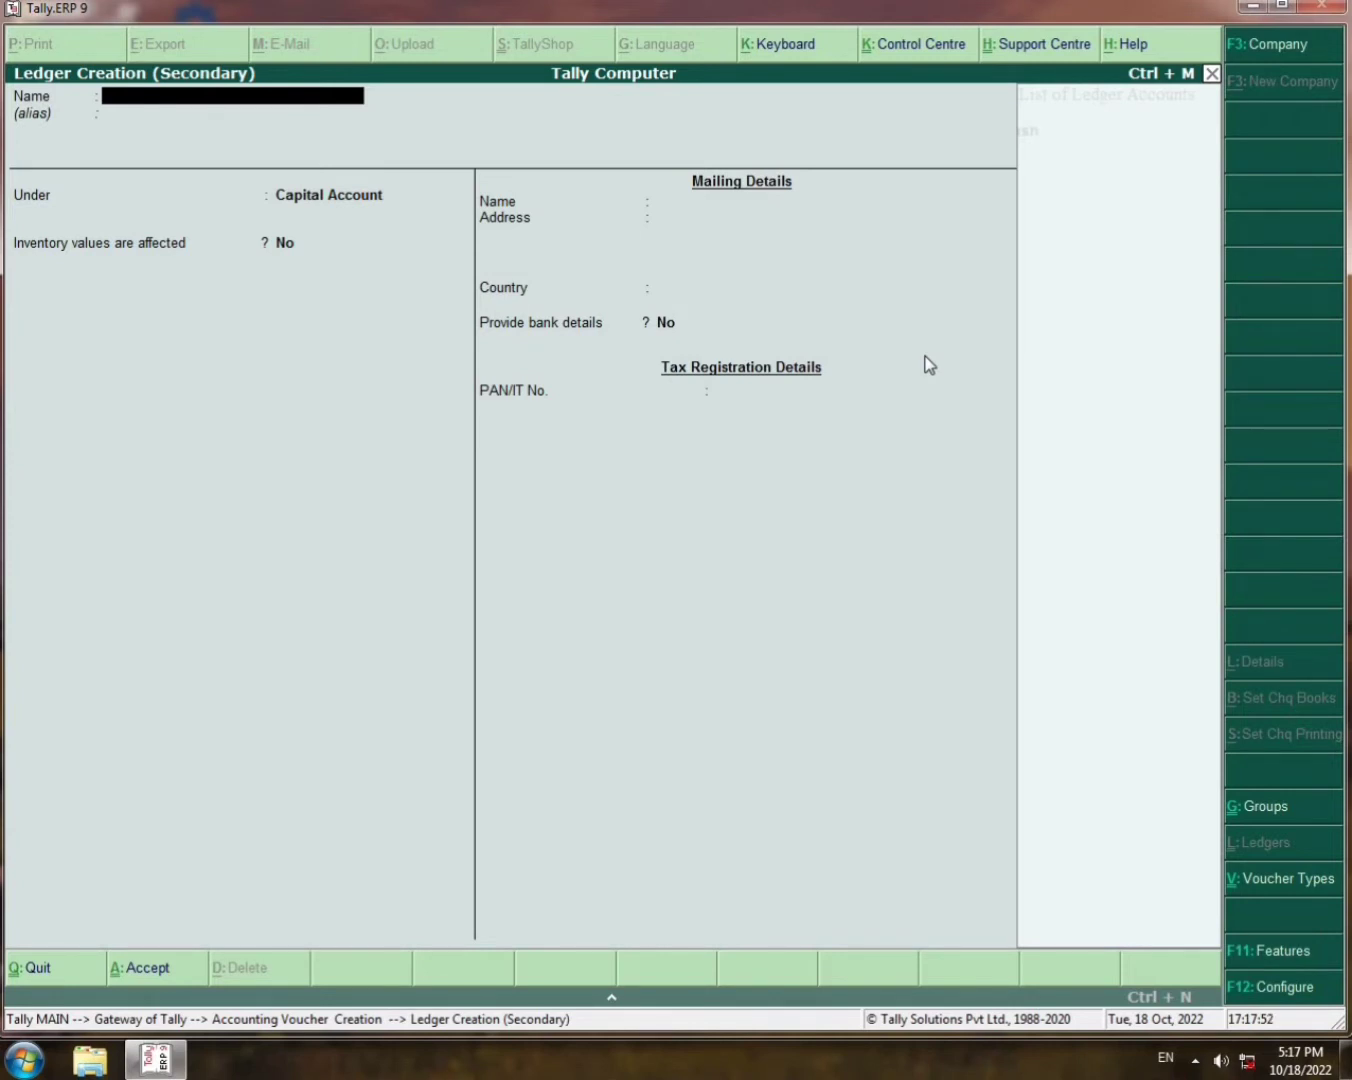
{"action": "type", "text": "Shyam Electronic"}
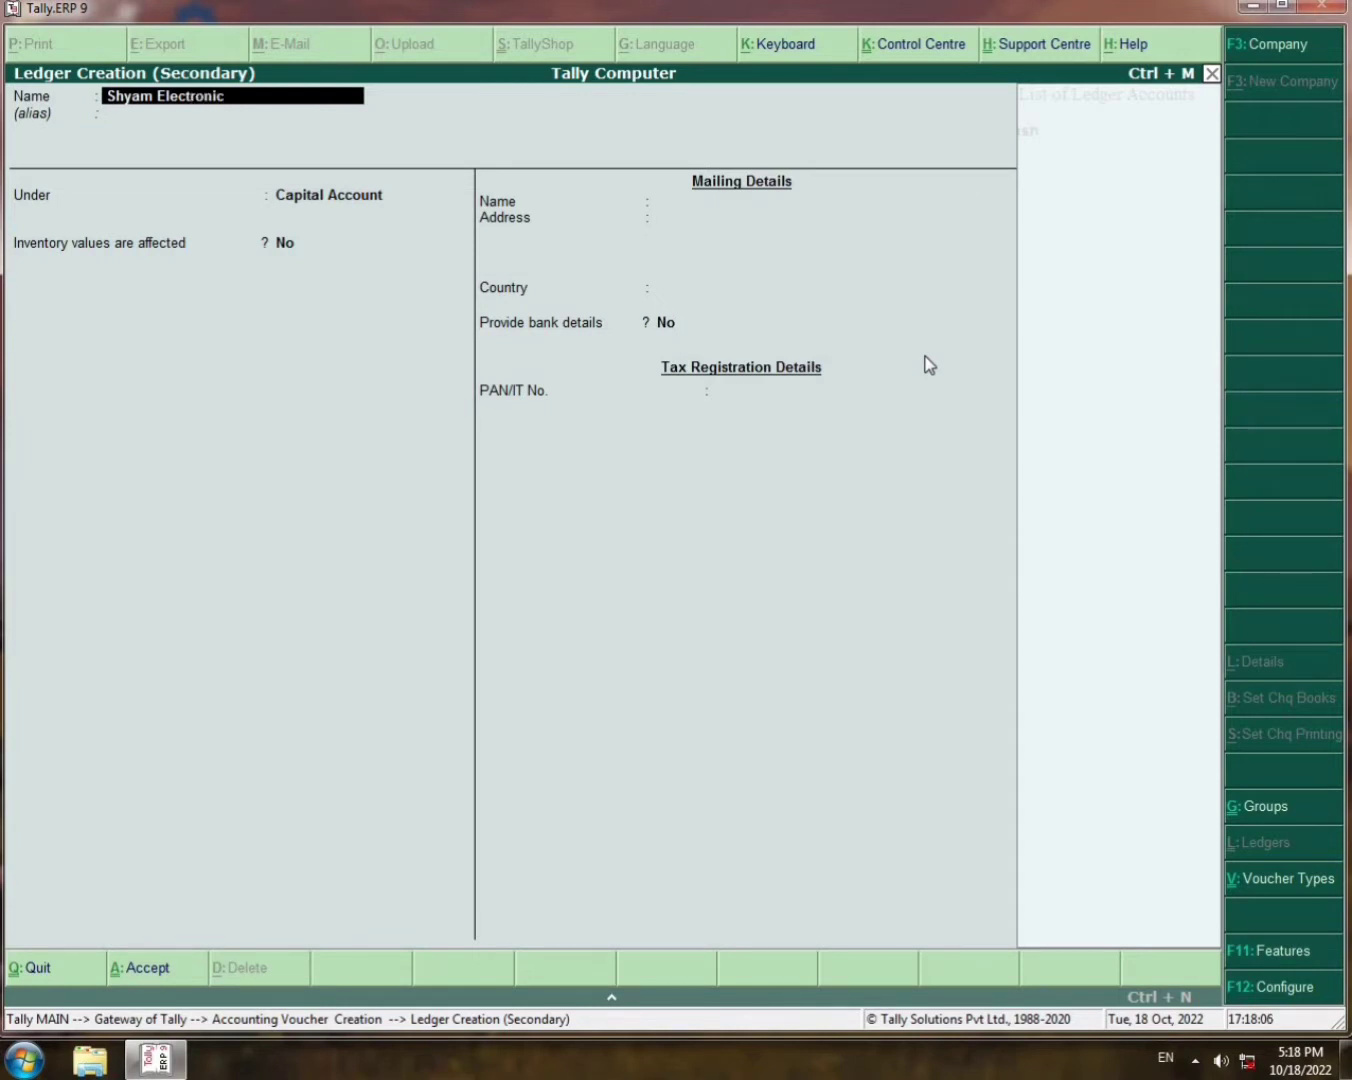
{"action": "type", "text": " Stote"}
{"action": "key", "text": "BackSpace"}
{"action": "key", "text": "BackSpace"}
{"action": "type", "text": "re"}
{"action": "key", "text": "Return"}
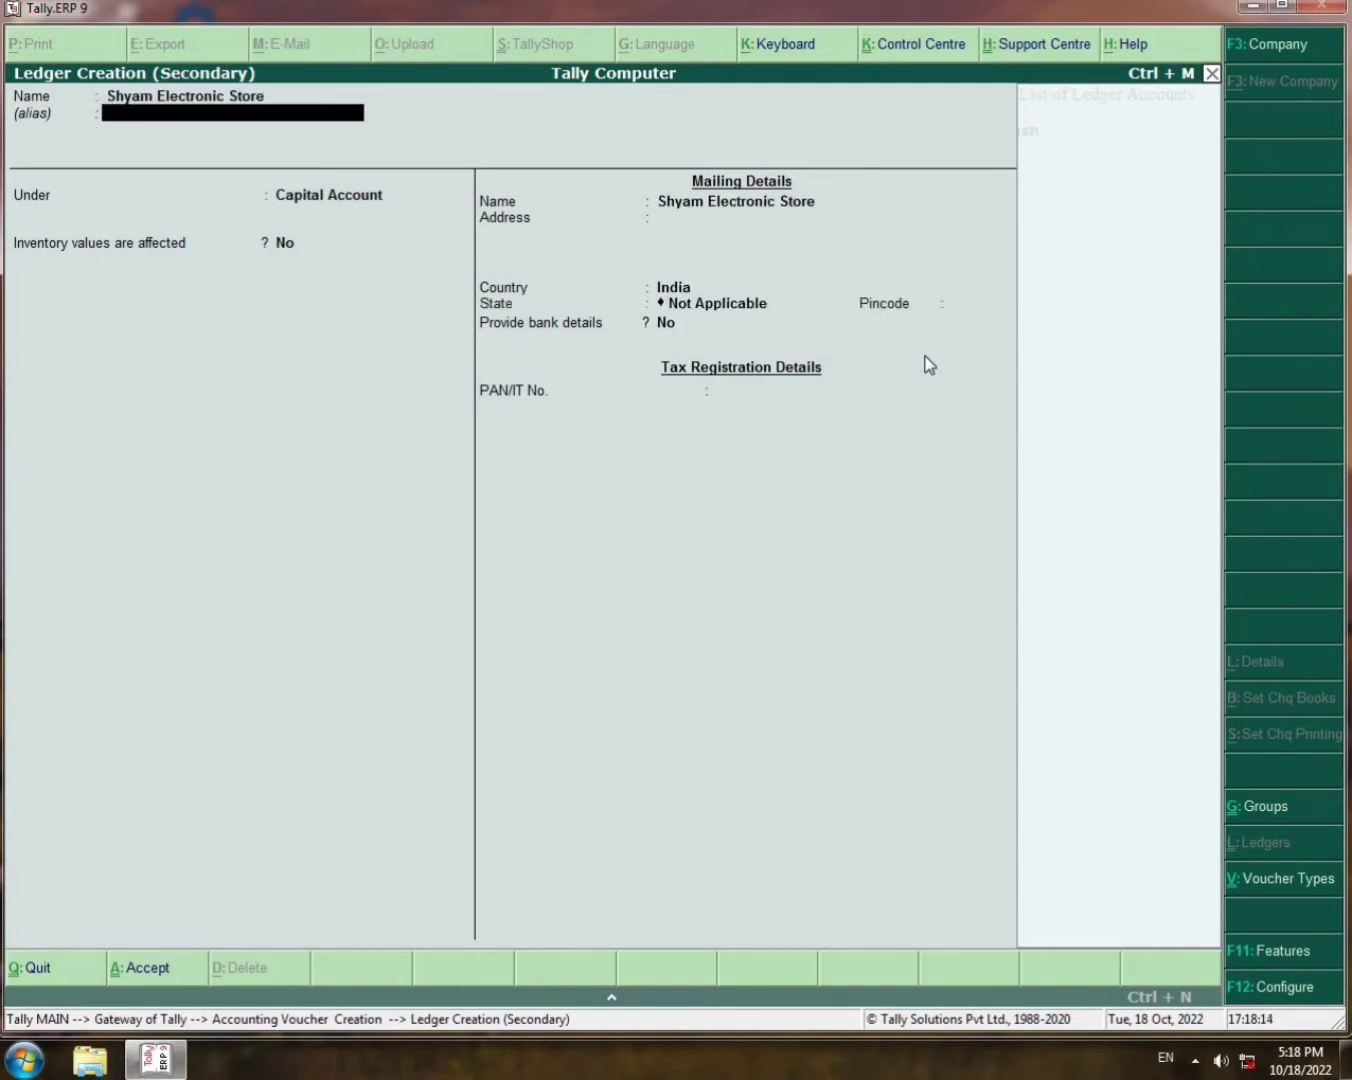
Place the Shyam Electronic Store ledger under Sundry Creditors, keep the remaining defaults and save it as the party account.
{"action": "key", "text": "Return"}
{"action": "type", "text": "Su"}
{"action": "key", "text": "Down"}
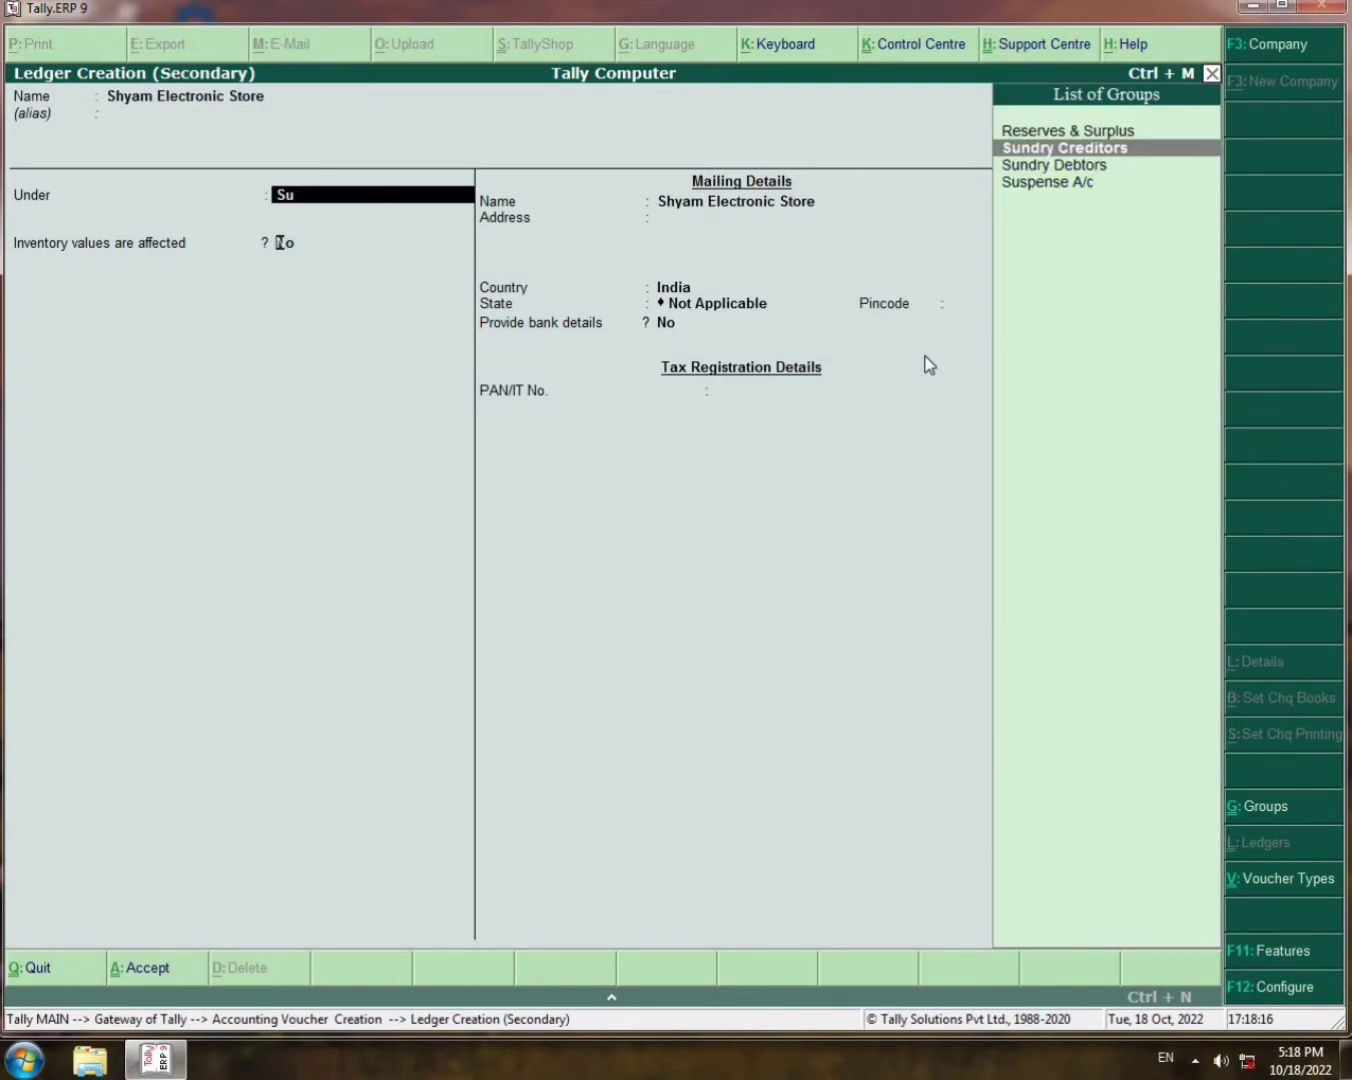
{"action": "key", "text": "Return"}
{"action": "key", "text": "Return"}
{"action": "key", "text": "Return"}
{"action": "key", "text": "Return"}
{"action": "key", "text": "Return"}
{"action": "key", "text": "Return"}
{"action": "key", "text": "Return"}
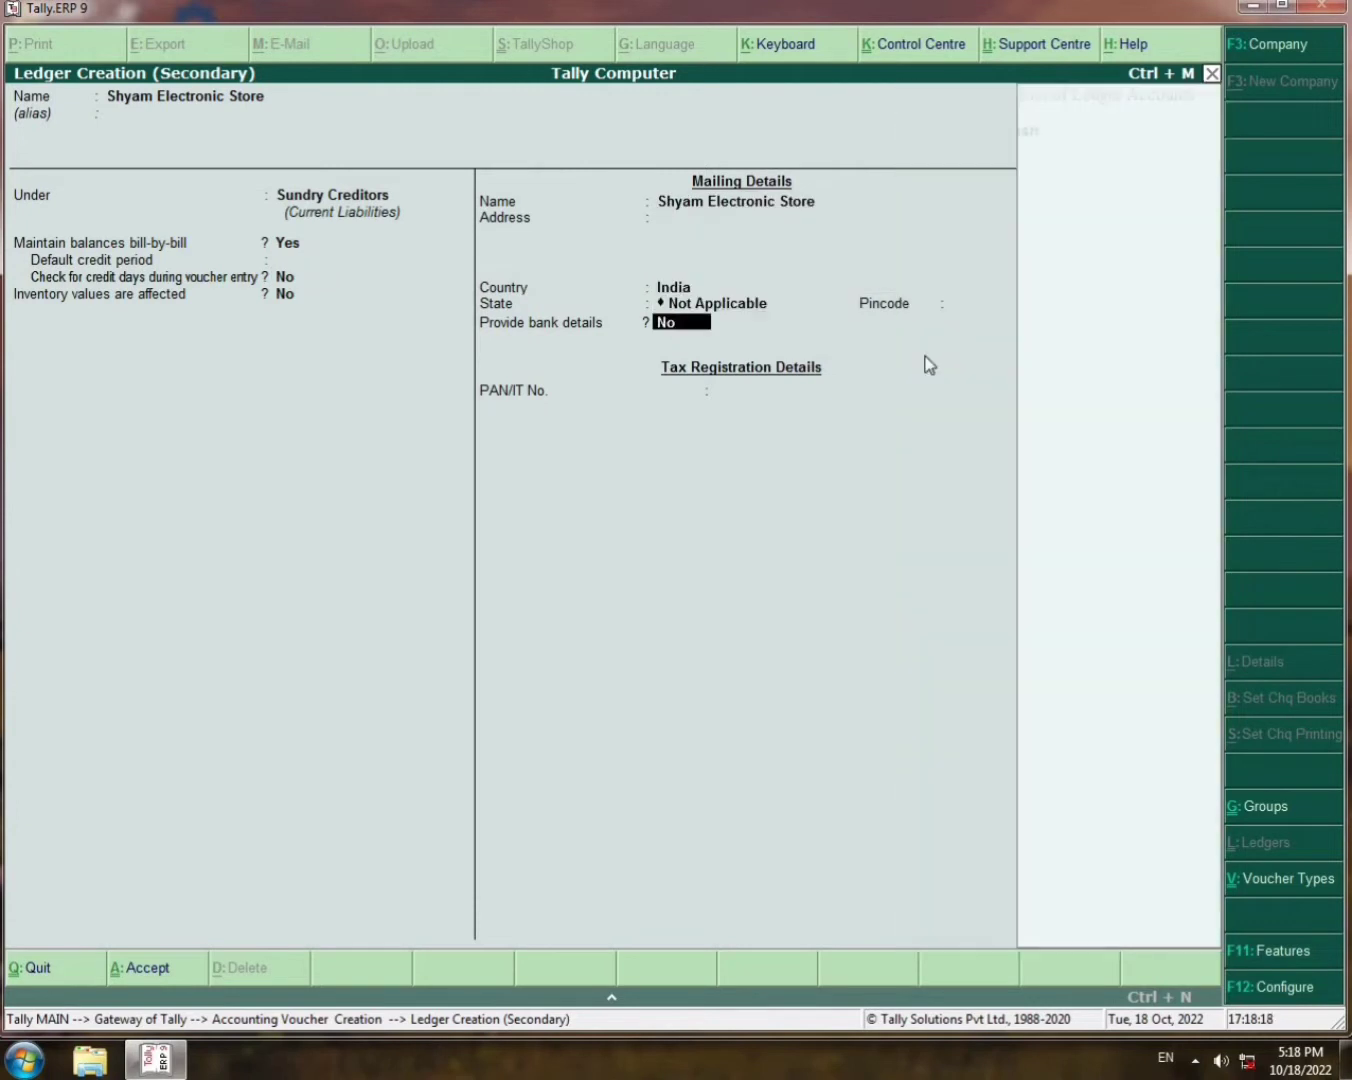
{"action": "key", "text": "Return"}
{"action": "key", "text": "Return"}
{"action": "key", "text": "Return"}
{"action": "key", "text": "Return"}
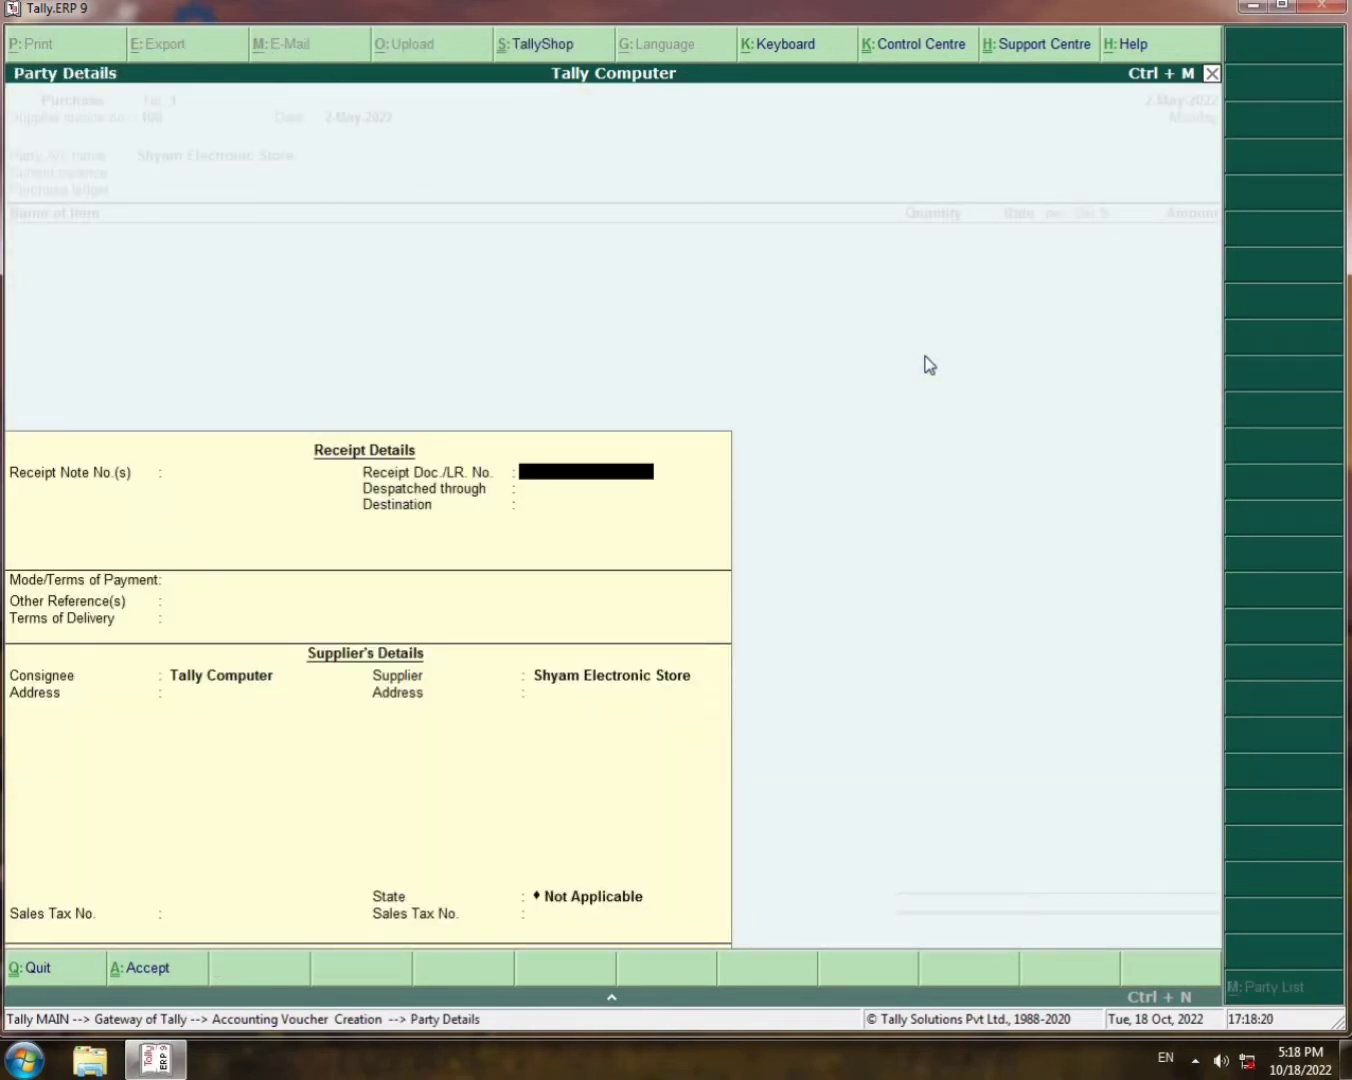
Accept the party details for the supplier, leaving the receipt, payment terms and delivery fields blank.
{"action": "key", "text": "Return"}
{"action": "key", "text": "Return"}
{"action": "key", "text": "Return"}
{"action": "key", "text": "Return"}
{"action": "key", "text": "Return"}
{"action": "key", "text": "Return"}
{"action": "key", "text": "Return"}
{"action": "key", "text": "Return"}
{"action": "key", "text": "Return"}
{"action": "key", "text": "Return"}
{"action": "key", "text": "Return"}
{"action": "key", "text": "Return"}
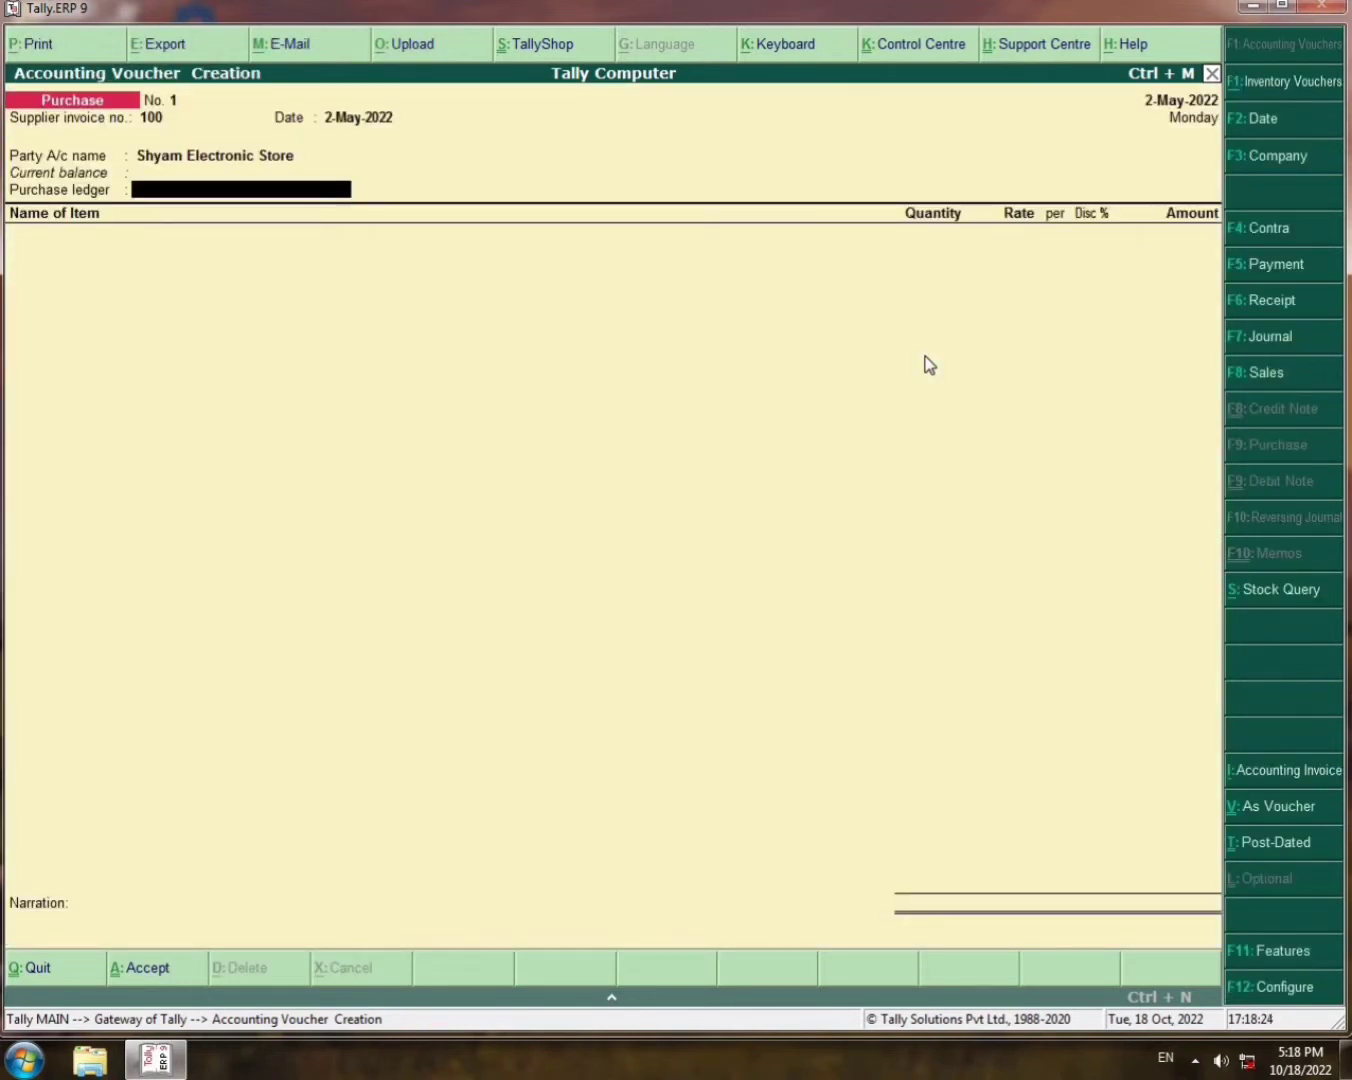
Create a ledger named Purchase under Purchase Accounts and use it as the voucher's purchase ledger.
{"action": "key", "text": "alt+c"}
{"action": "type", "text": "Pur"}
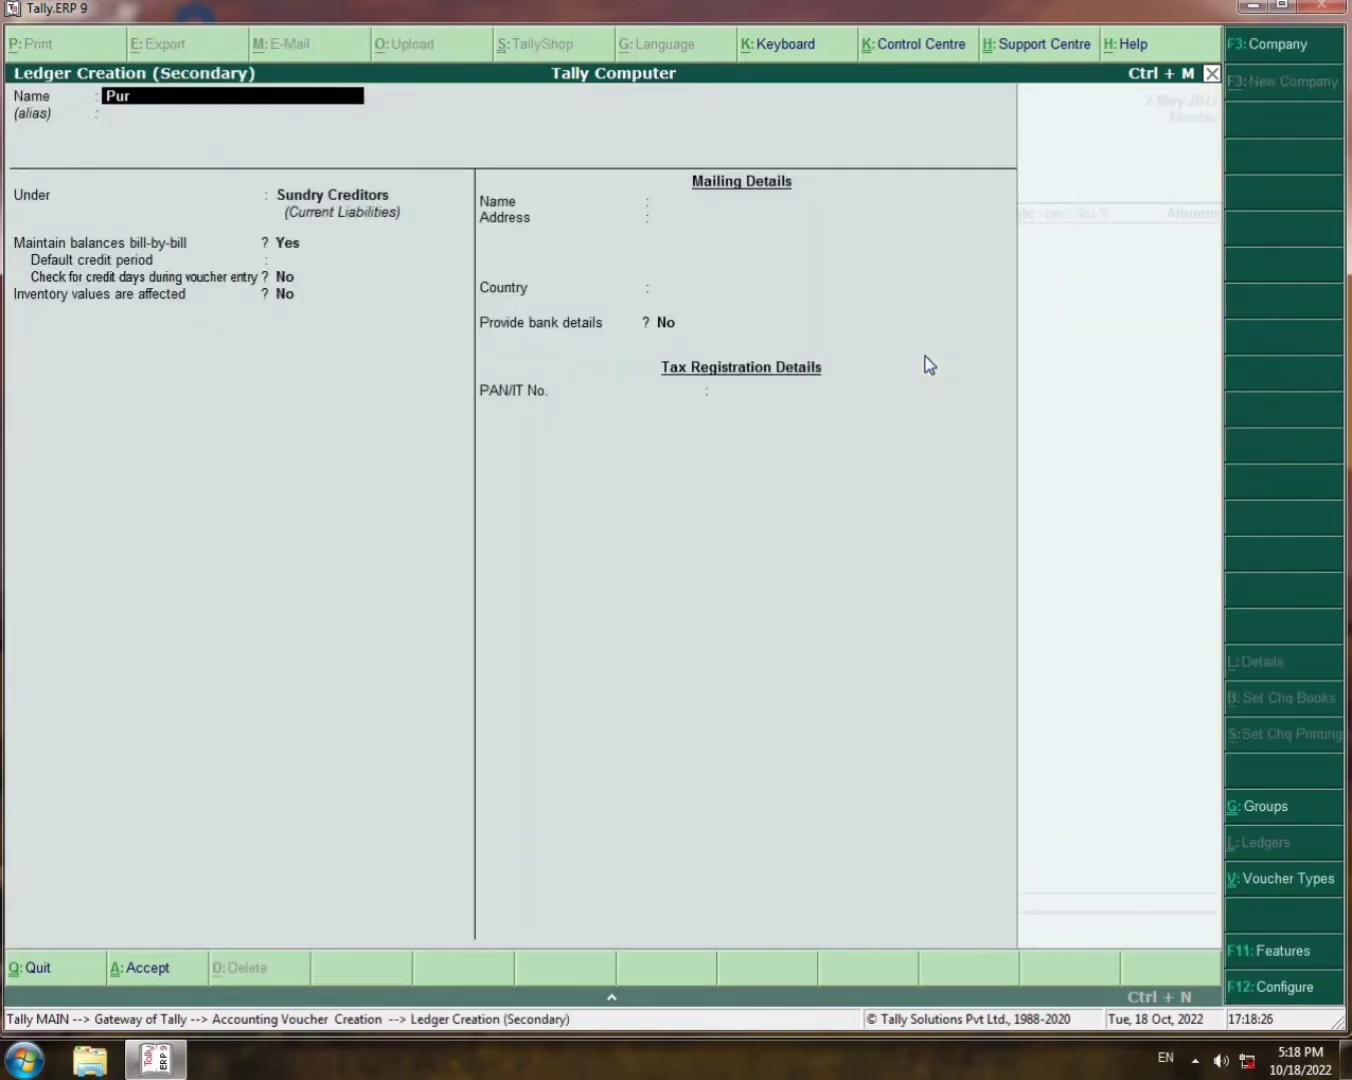
{"action": "type", "text": "chase"}
{"action": "key", "text": "Return"}
{"action": "type", "text": "Pu"}
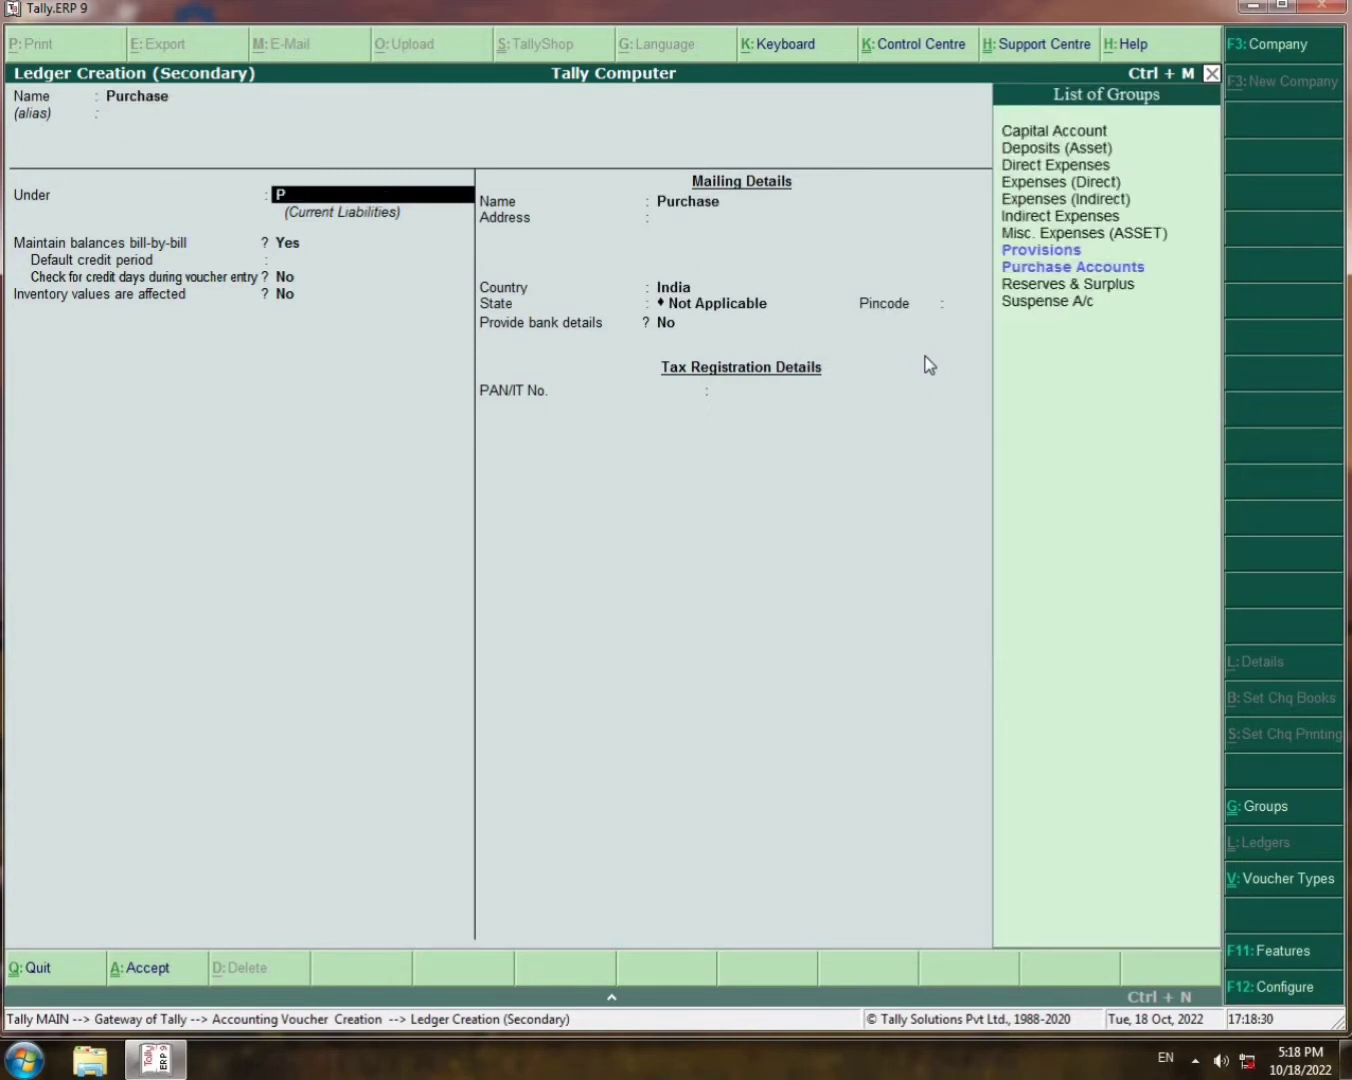
{"action": "key", "text": "Return"}
{"action": "key", "text": "Return"}
{"action": "key", "text": "Return"}
{"action": "key", "text": "Return"}
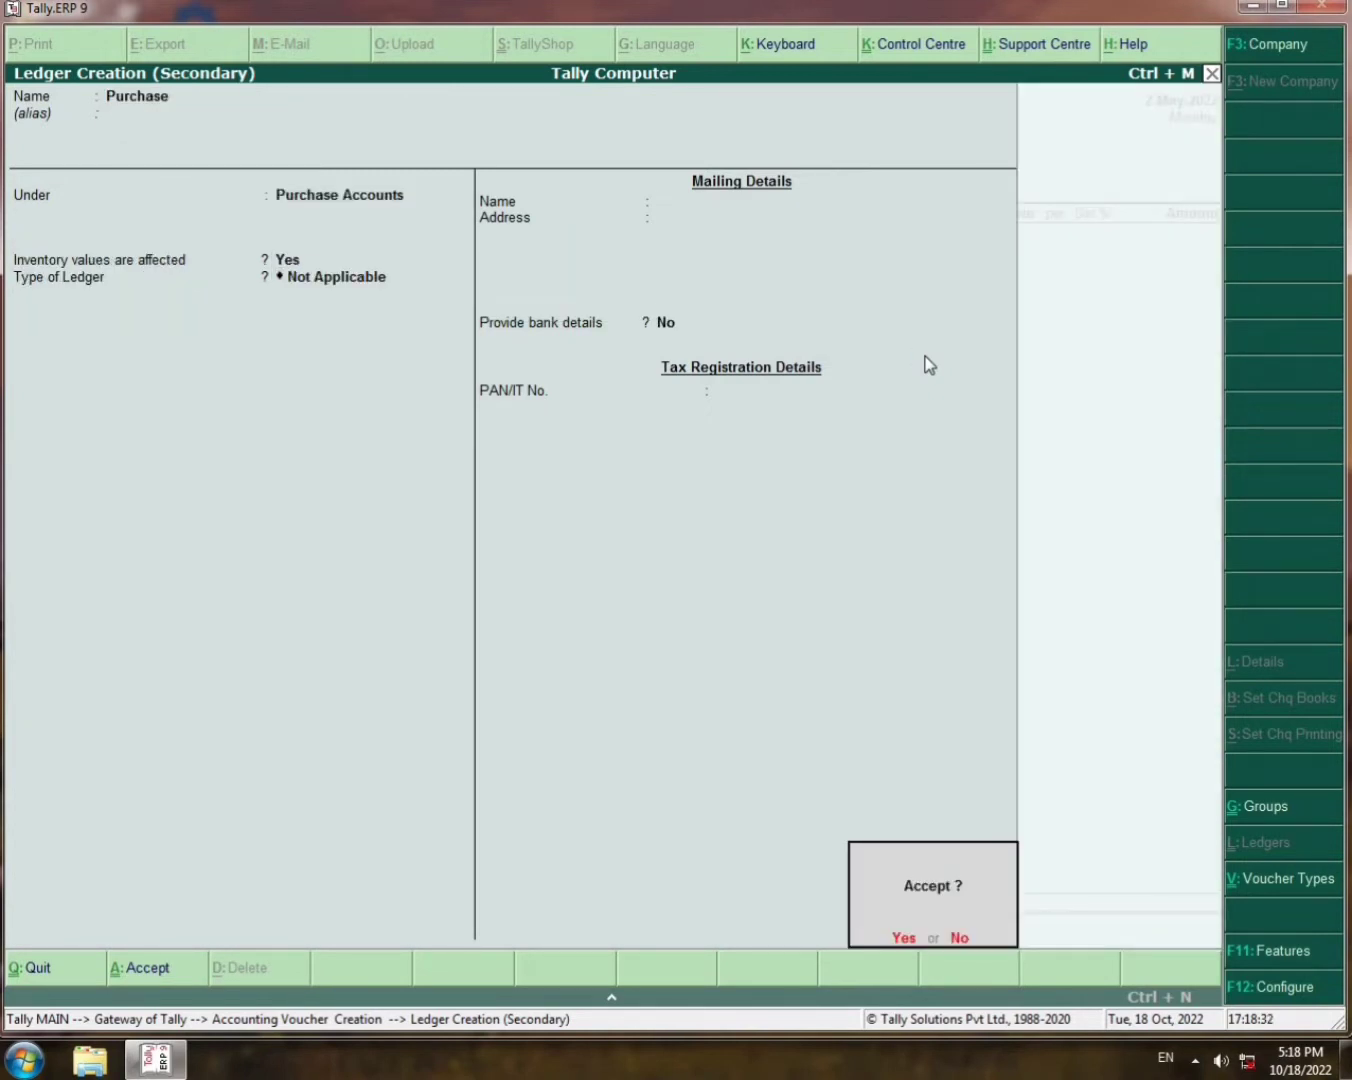
{"action": "key", "text": "Return"}
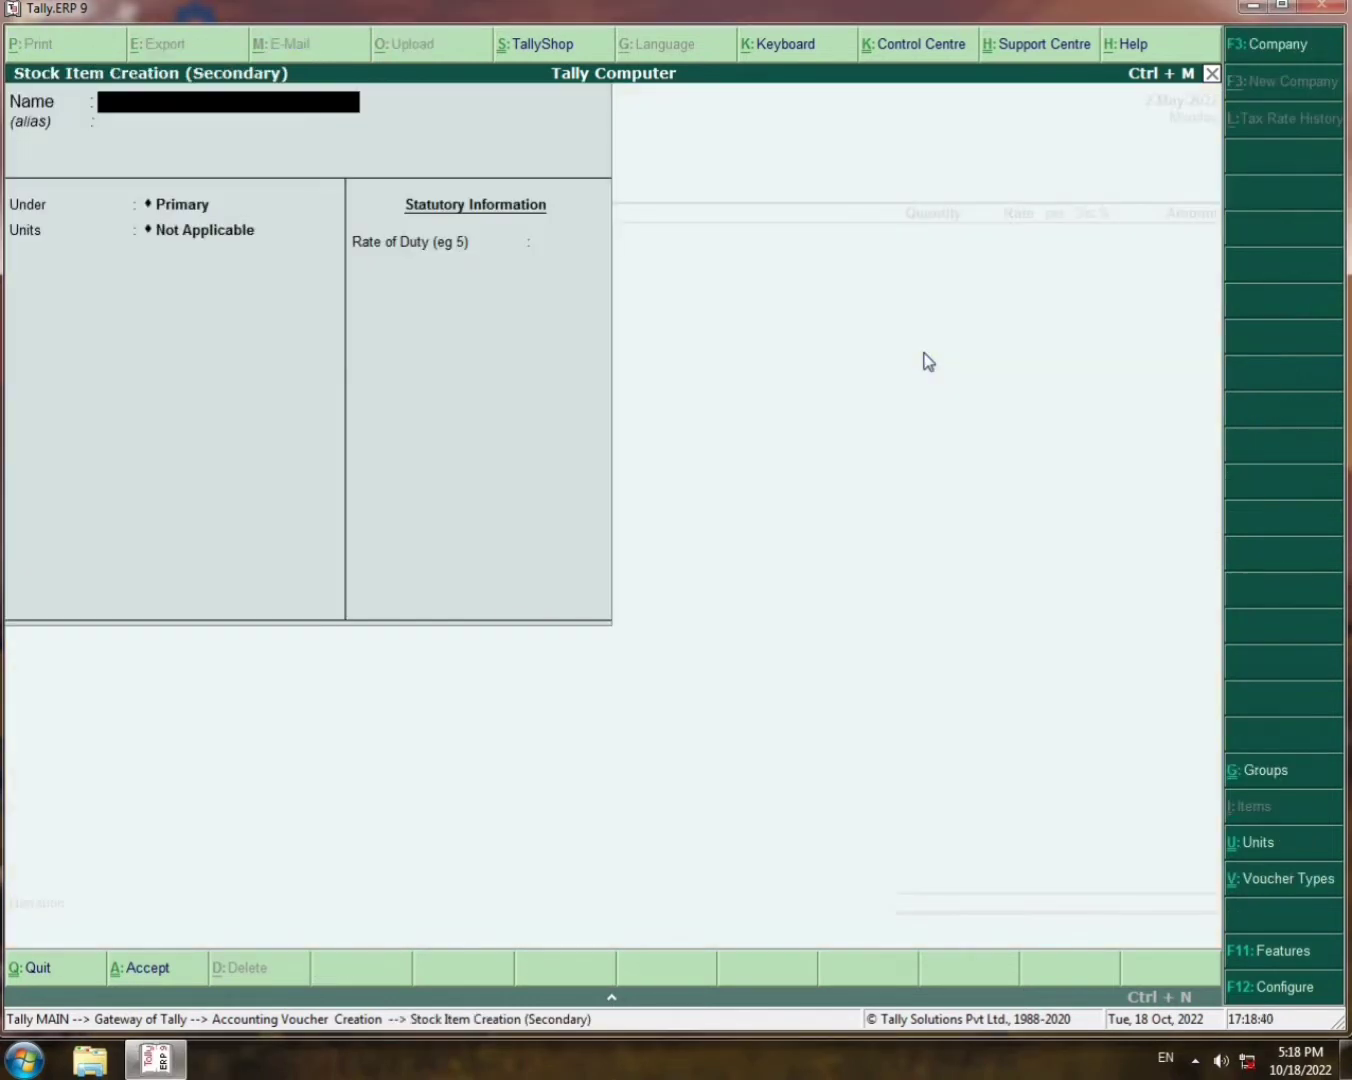
Name the voucher's first new stock item Tv, leaving its alias blank.
{"action": "type", "text": "Tv"}
{"action": "key", "text": "Return"}
{"action": "key", "text": "Return"}
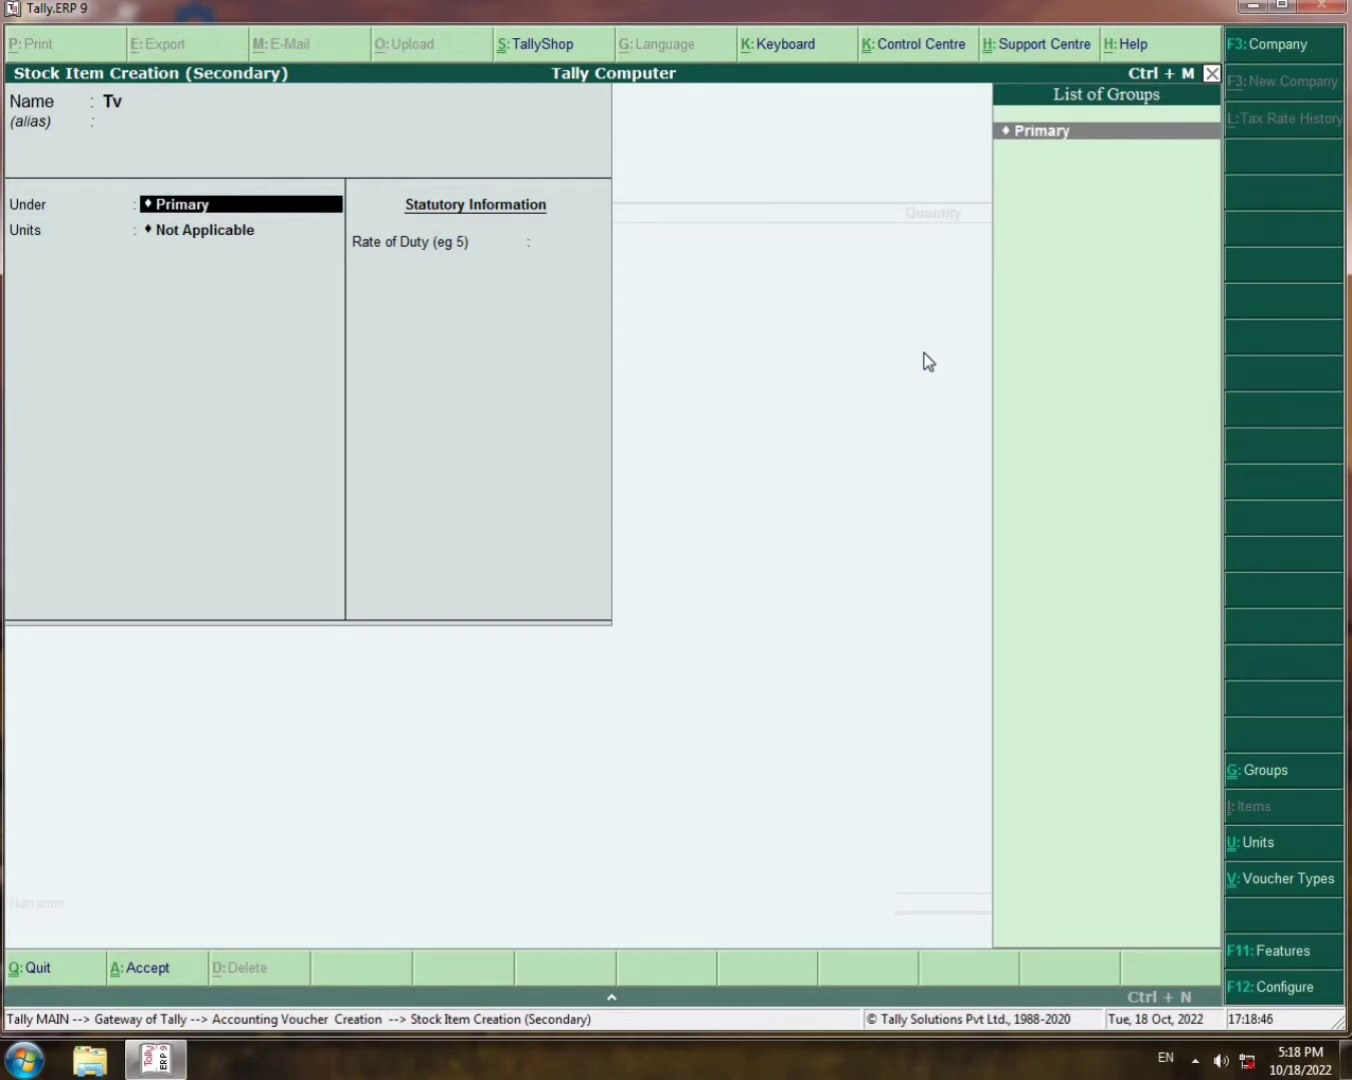
Create a stock group named Electronices under Primary and assign the Tv item to it.
{"action": "key", "text": "alt+c"}
{"action": "type", "text": "El"}
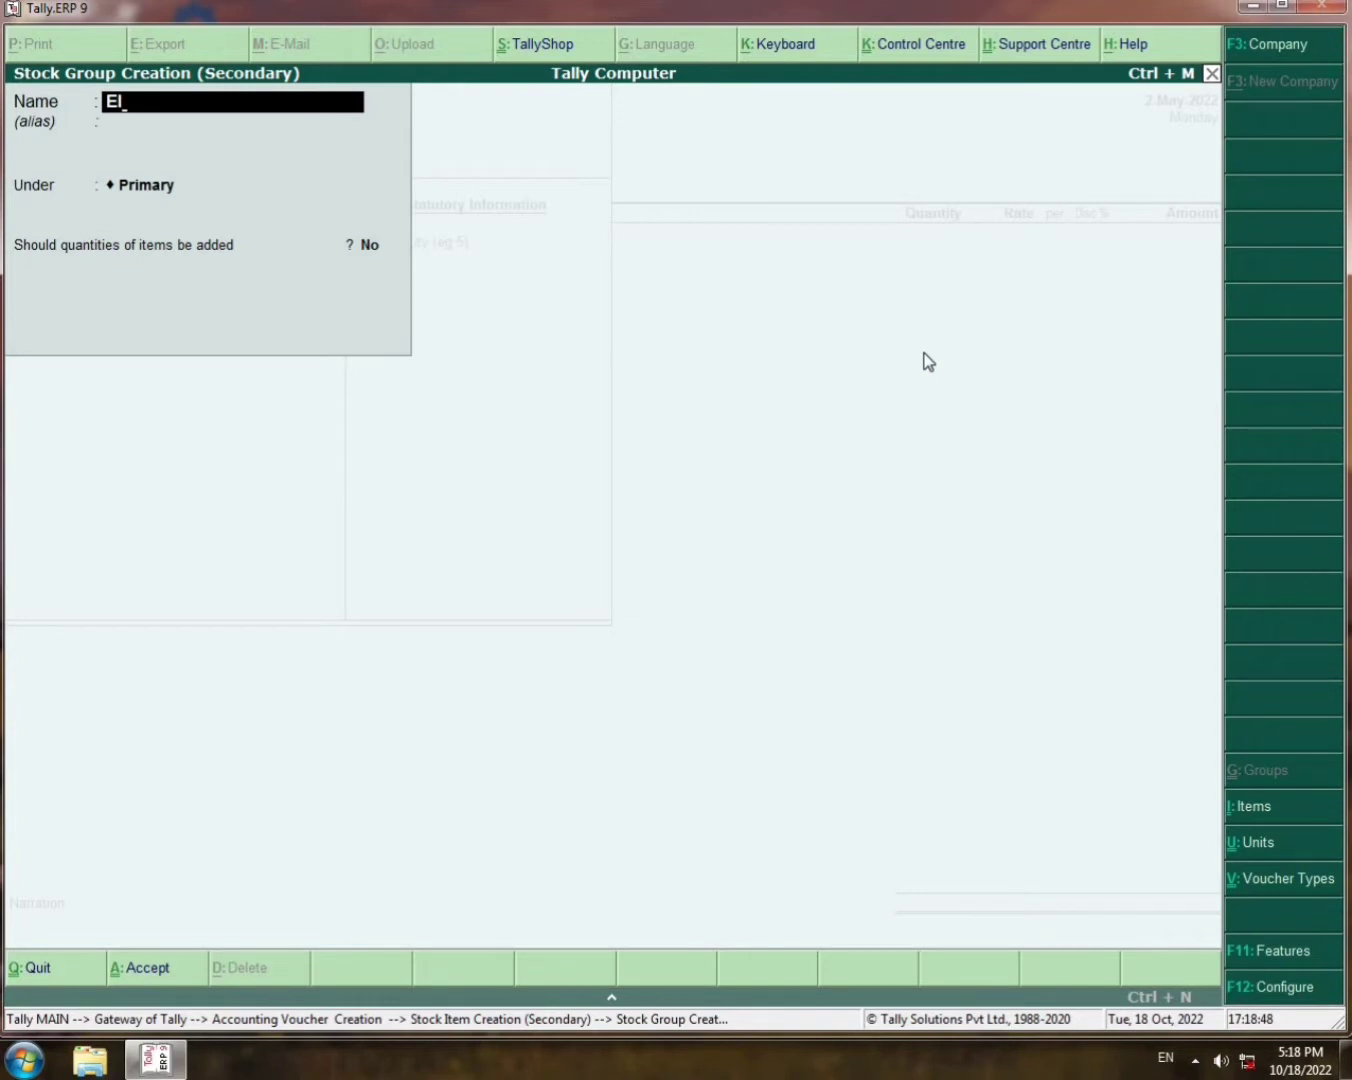
{"action": "type", "text": "ectronices"}
{"action": "key", "text": "Return"}
{"action": "key", "text": "Return"}
{"action": "key", "text": "Return"}
{"action": "key", "text": "Return"}
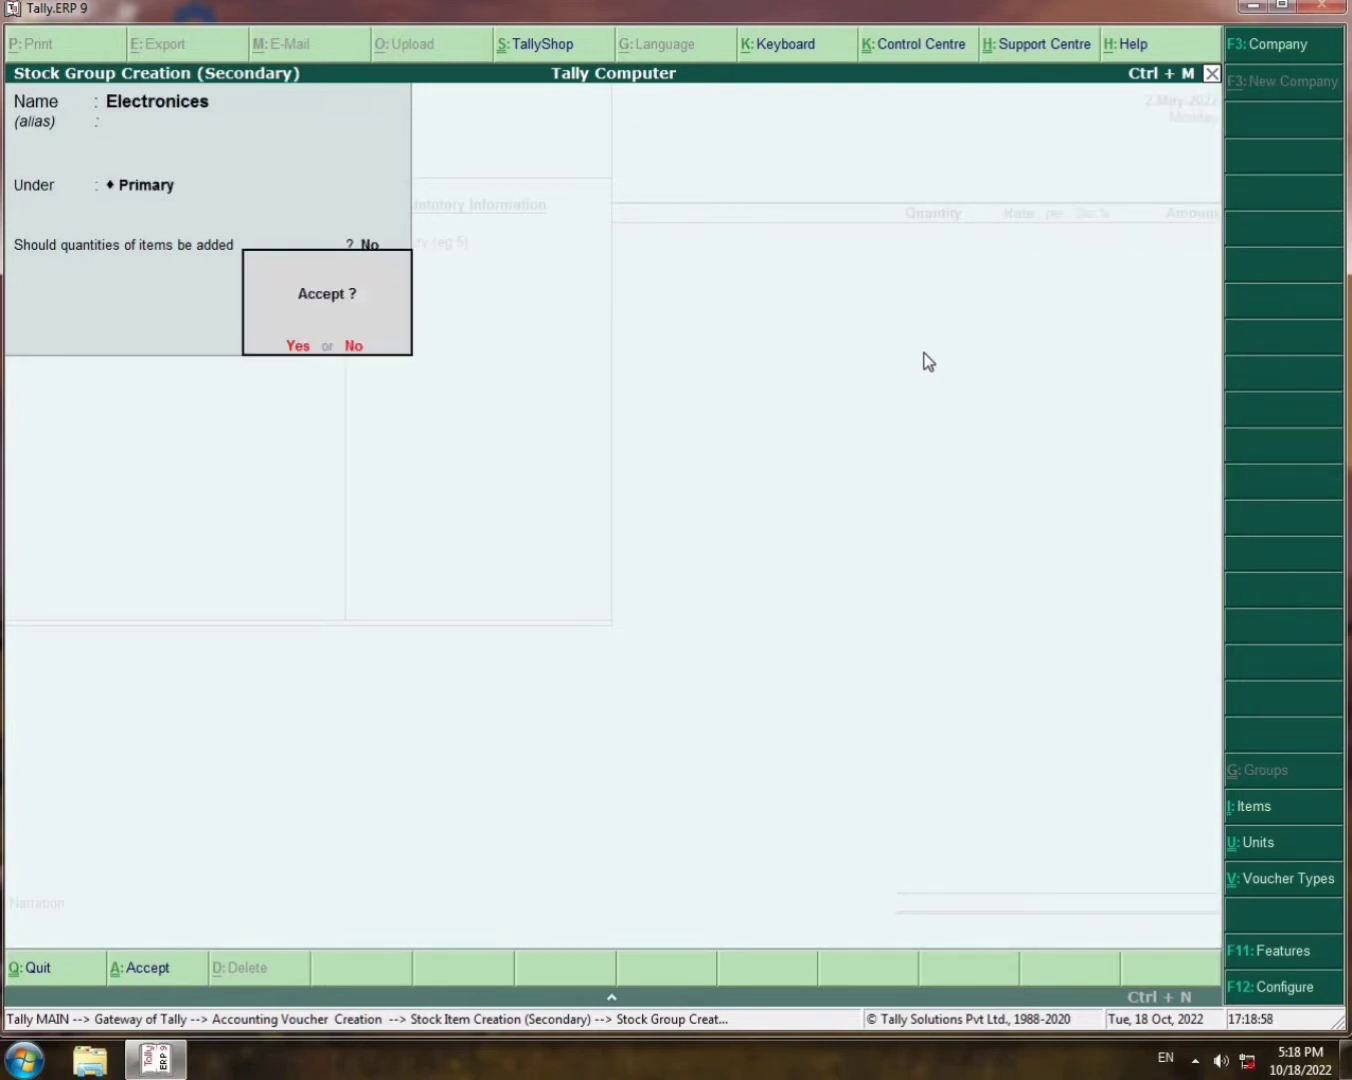
{"action": "key", "text": "Return"}
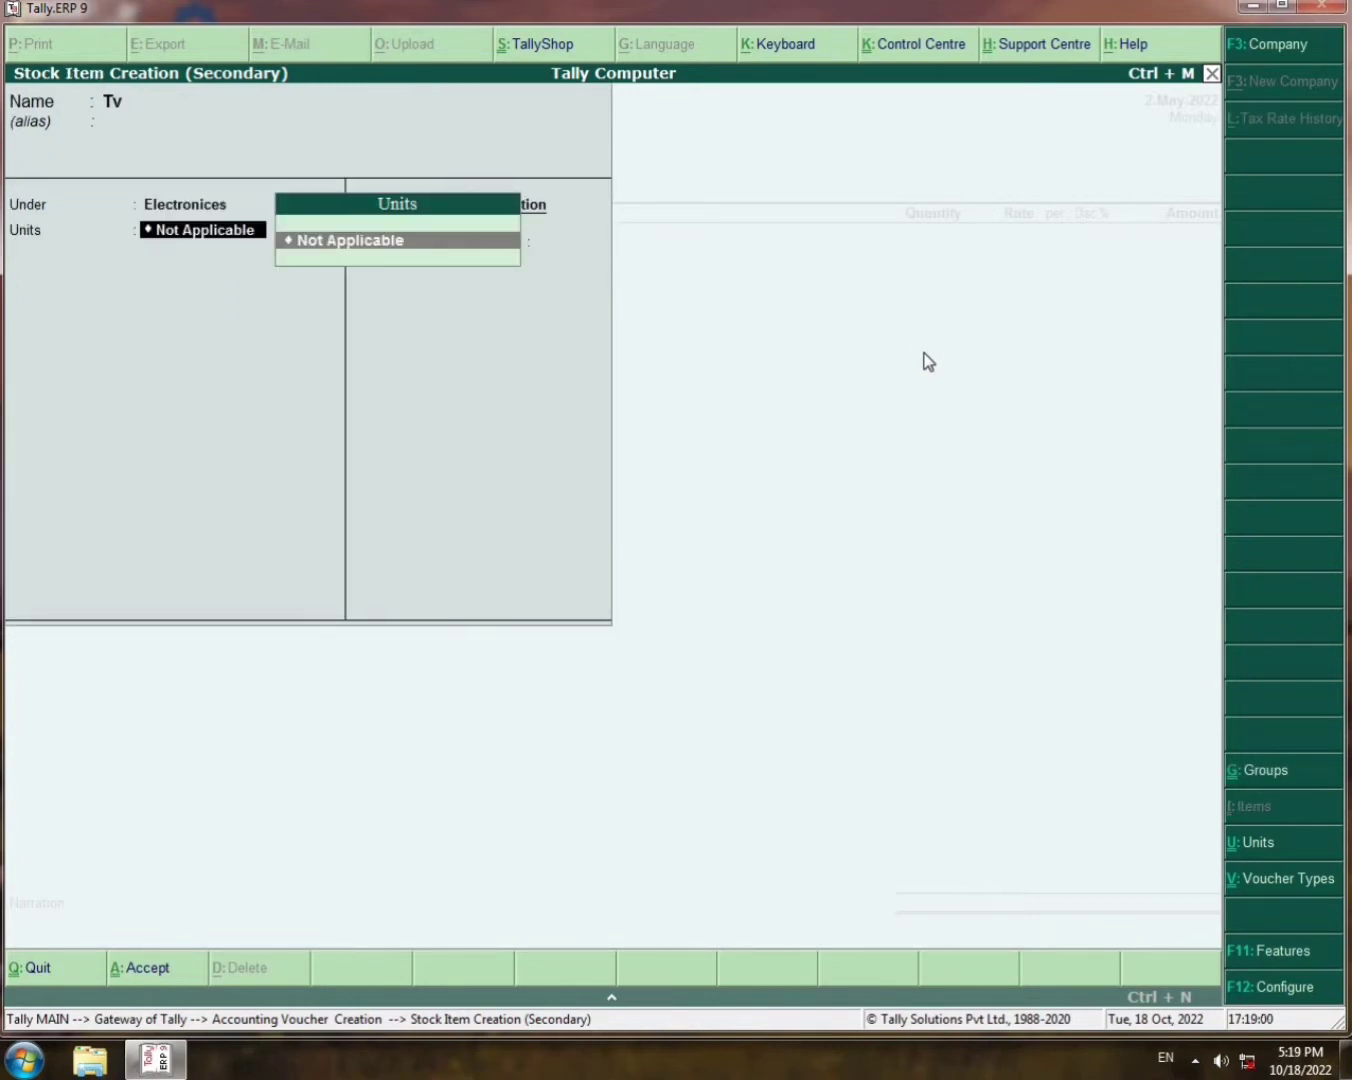
Create a simple unit pcs with 0 decimal places for the Tv item and save the stock item.
{"action": "key", "text": "alt+c"}
{"action": "type", "text": "pcs"}
{"action": "key", "text": "Return"}
{"action": "key", "text": "Return"}
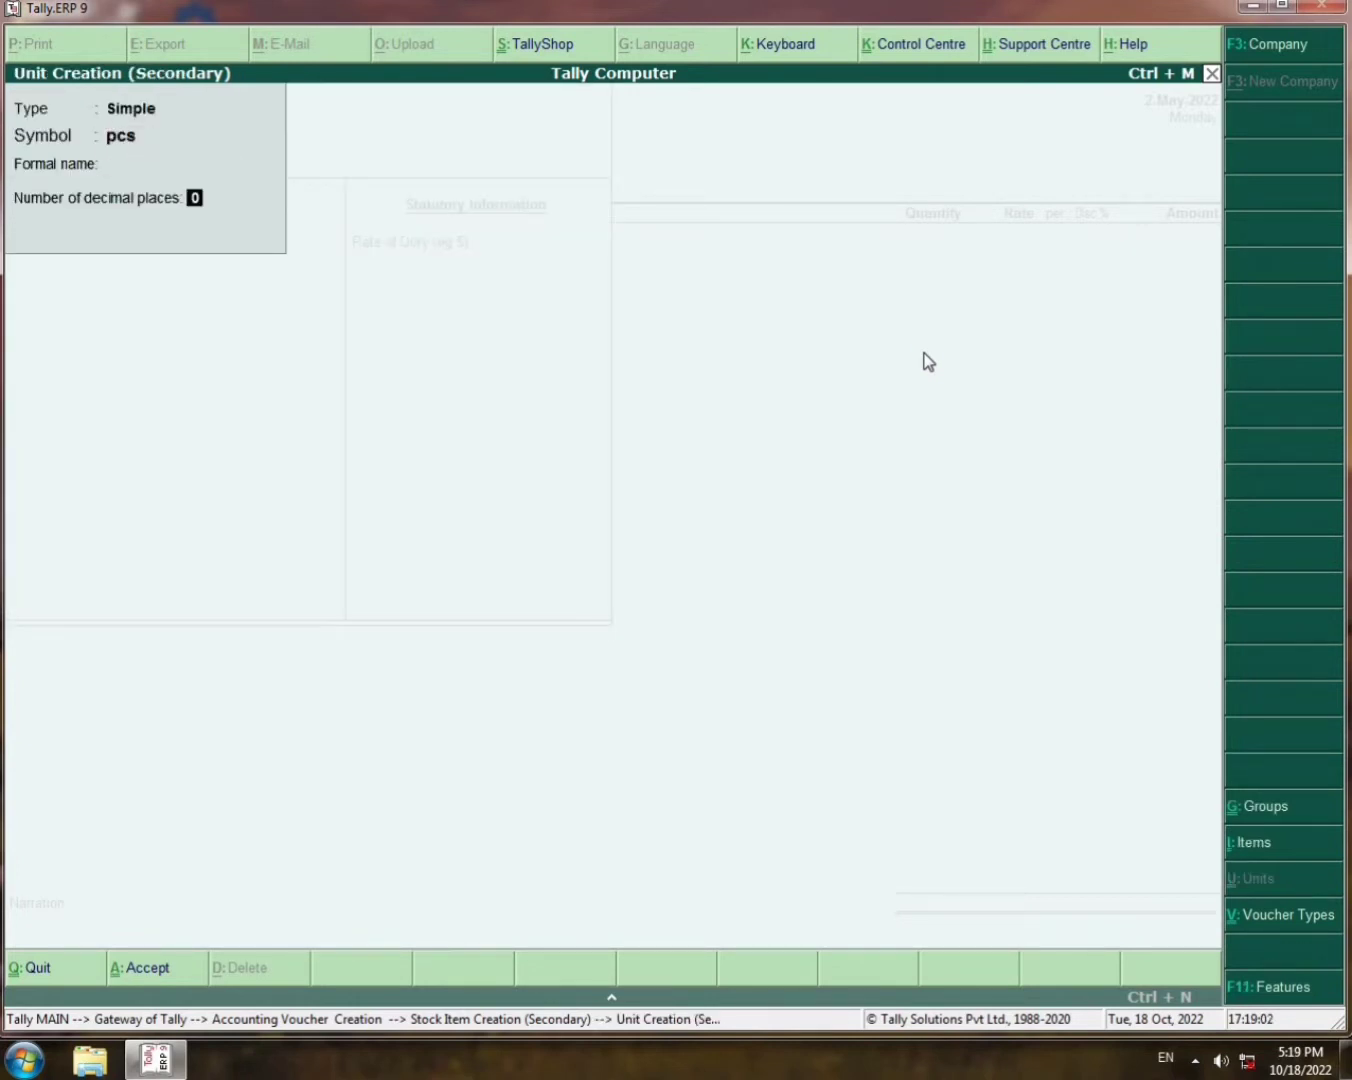
{"action": "key", "text": "Return"}
{"action": "key", "text": "Return"}
{"action": "key", "text": "Return"}
{"action": "key", "text": "Return"}
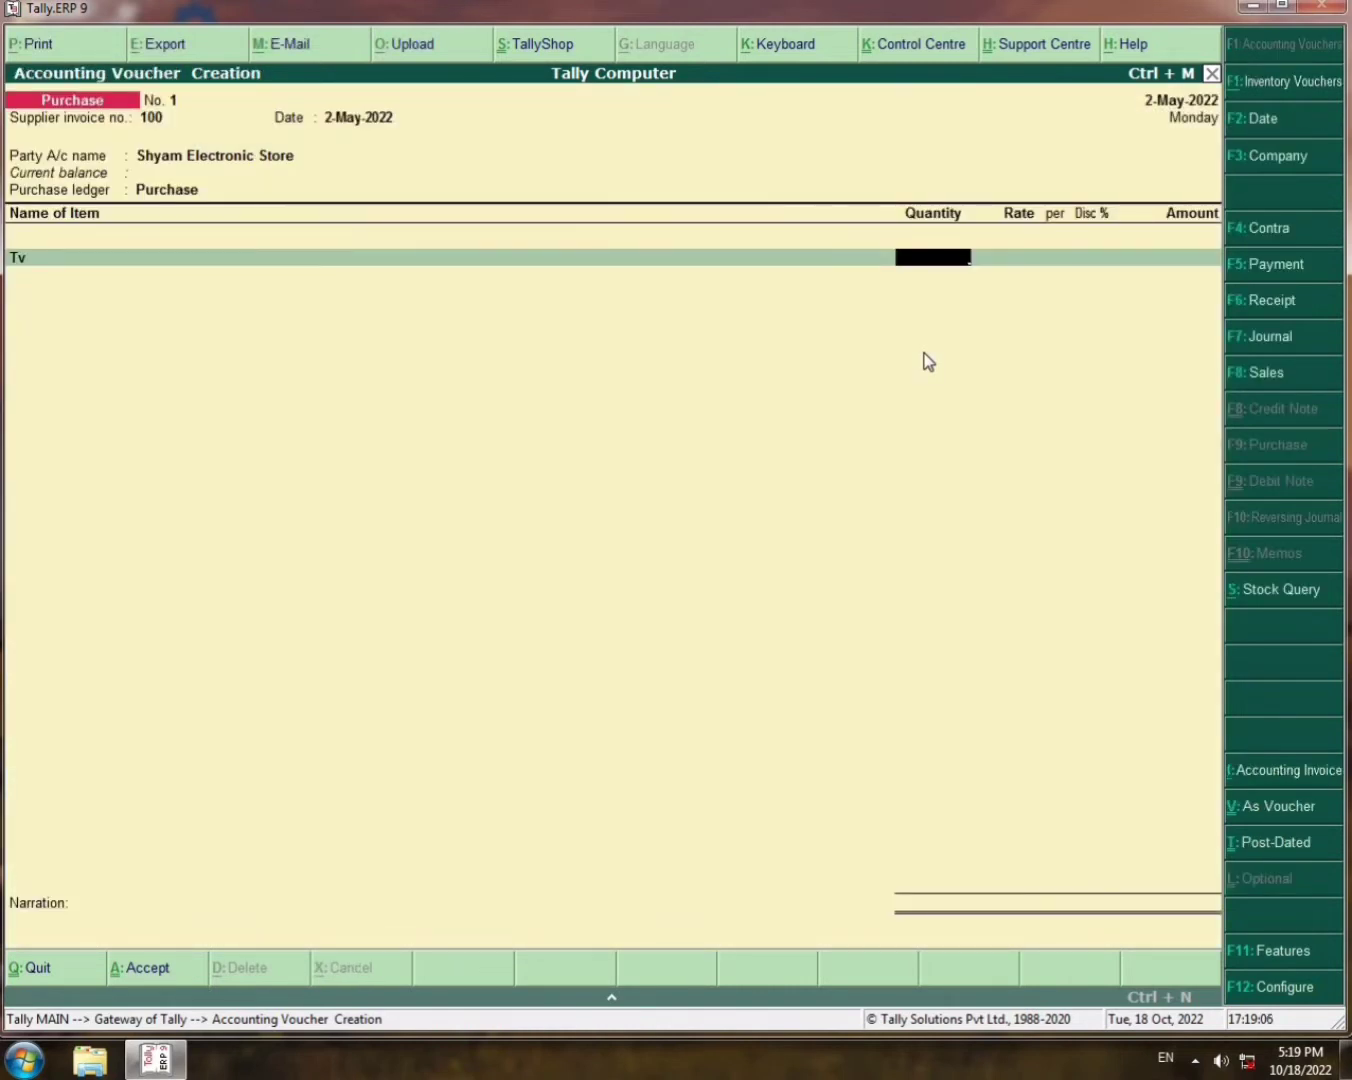
Fill in the Tv line with a quantity of 10 pcs, a rate of 15000 per pcs and a 2 % discount.
{"action": "type", "text": "10"}
{"action": "key", "text": "Return"}
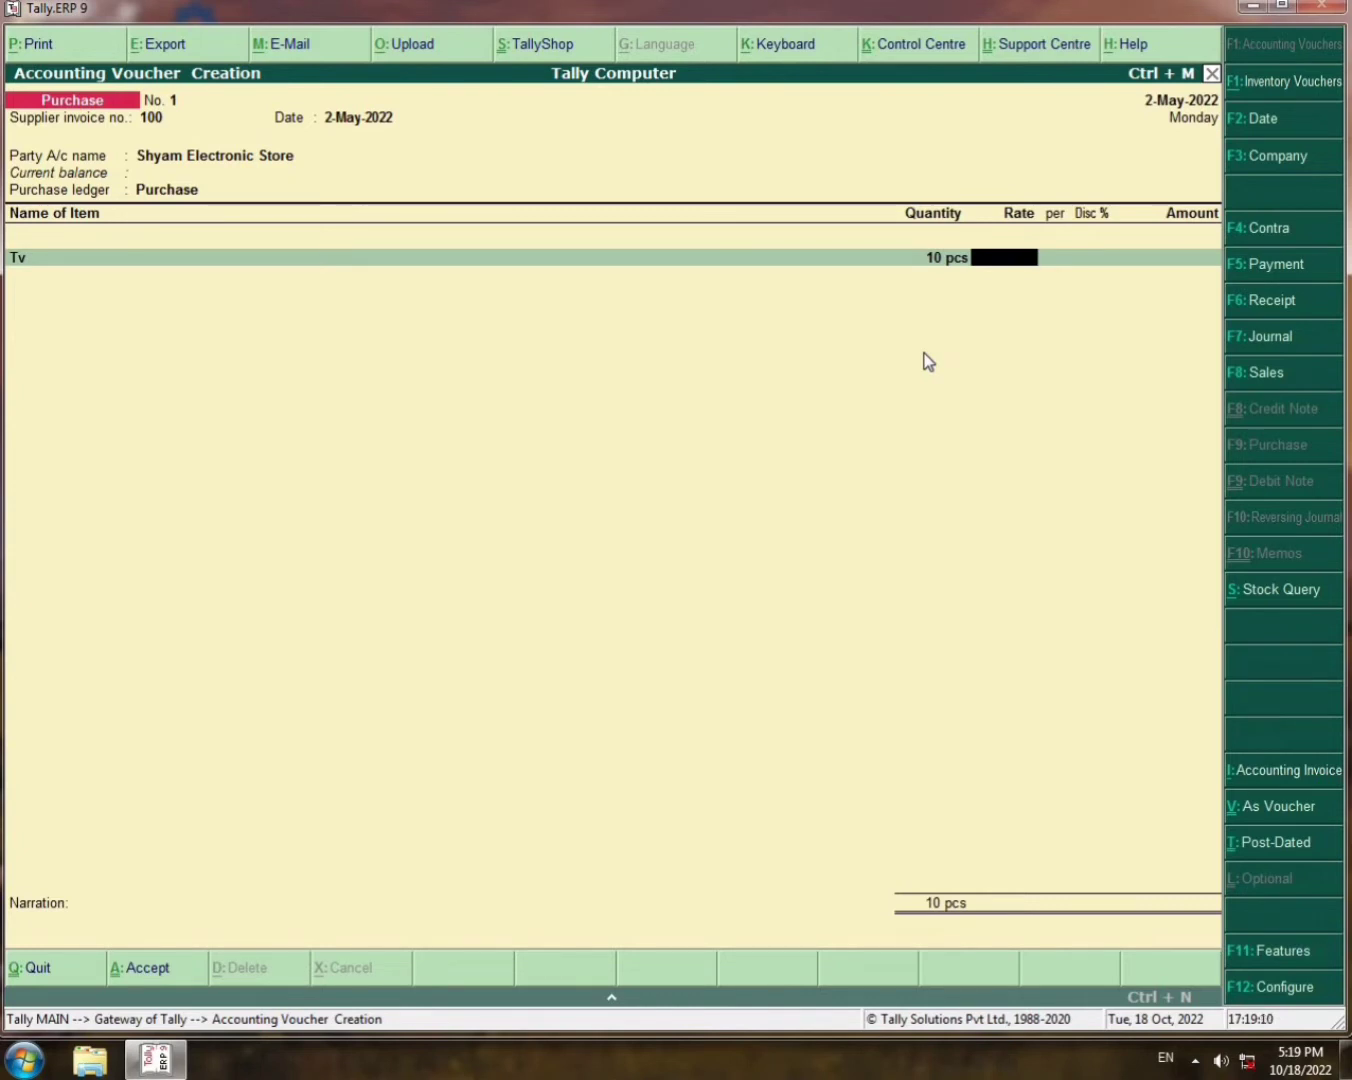
{"action": "type", "text": "15000"}
{"action": "key", "text": "Return"}
{"action": "key", "text": "Return"}
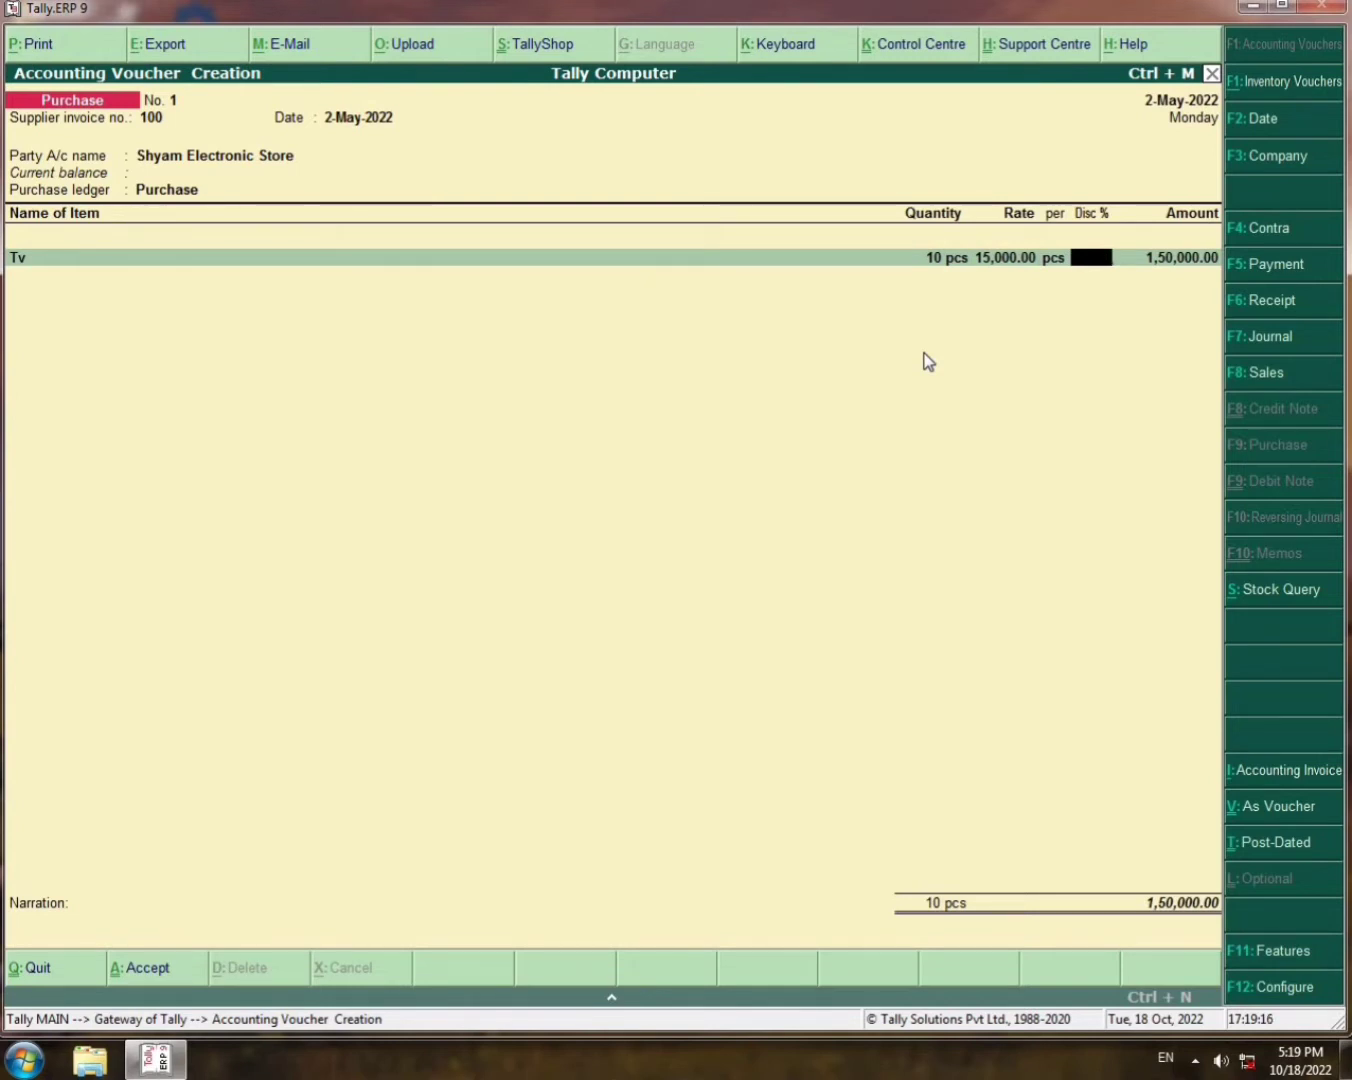
{"action": "type", "text": "2"}
{"action": "key", "text": "Return"}
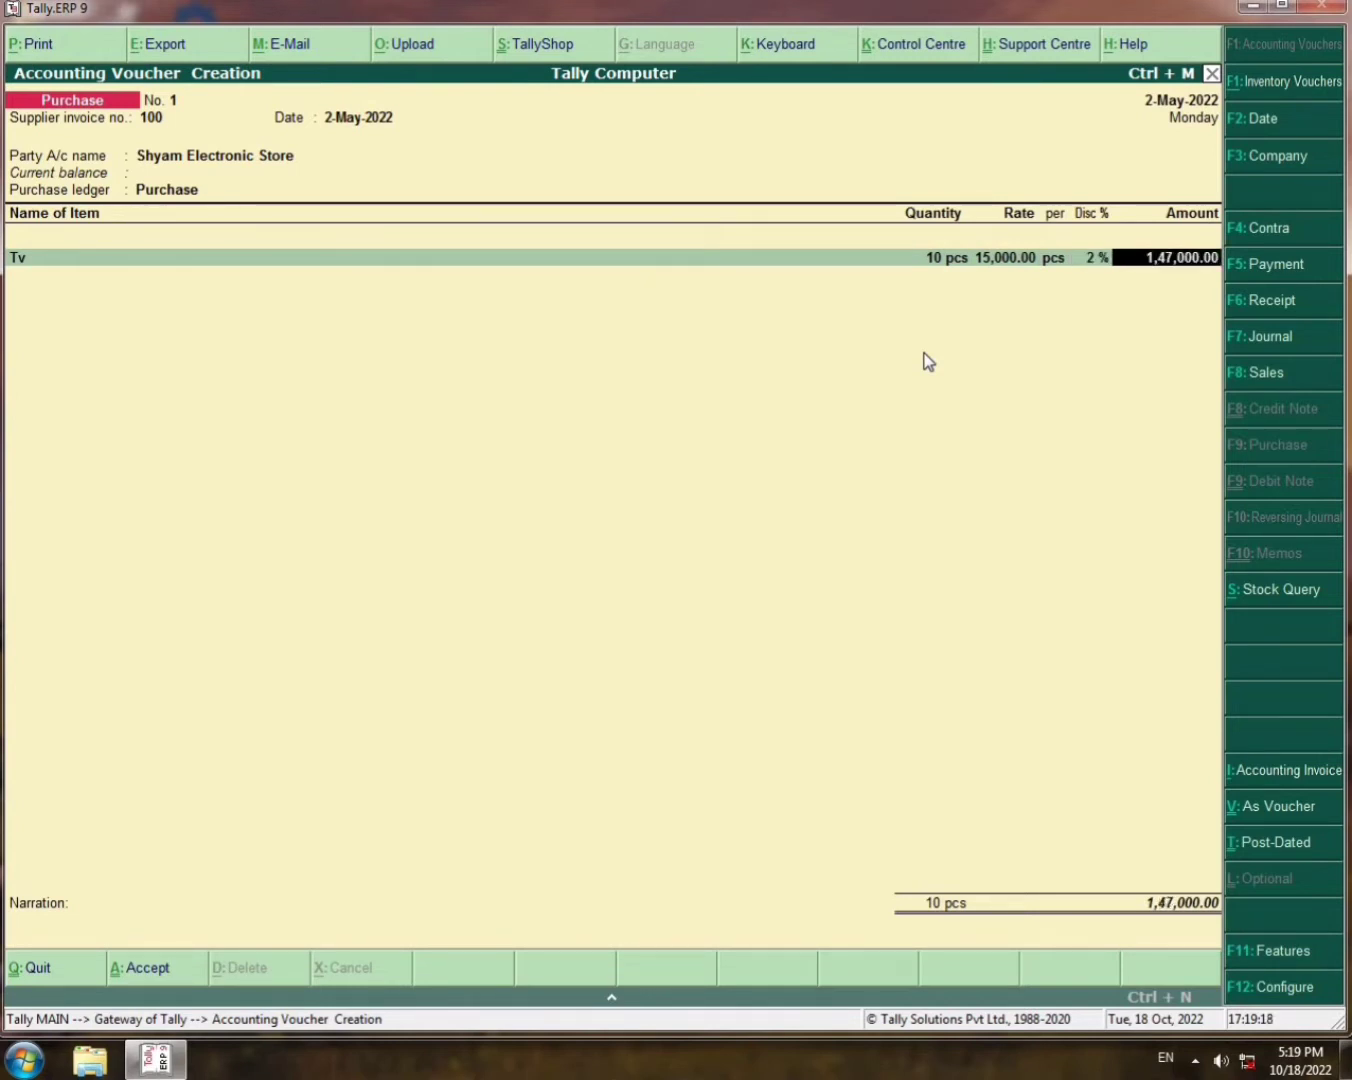
{"action": "key", "text": "Return"}
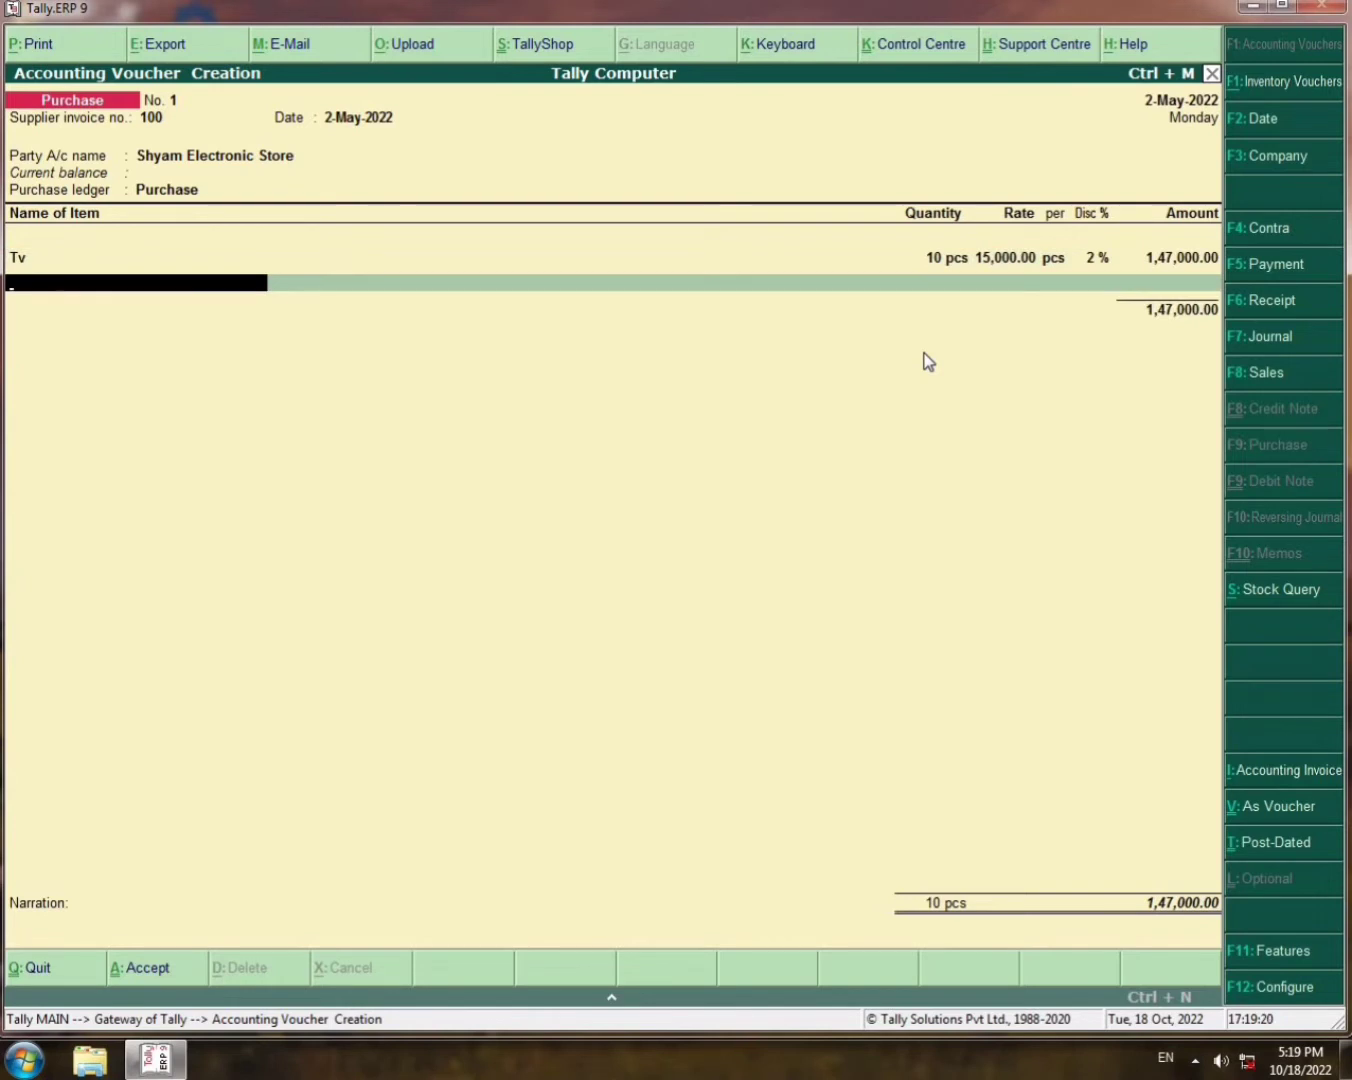
Create a stock item Ac under the Electronices group with unit pcs for the voucher's second line.
{"action": "key", "text": "alt+c"}
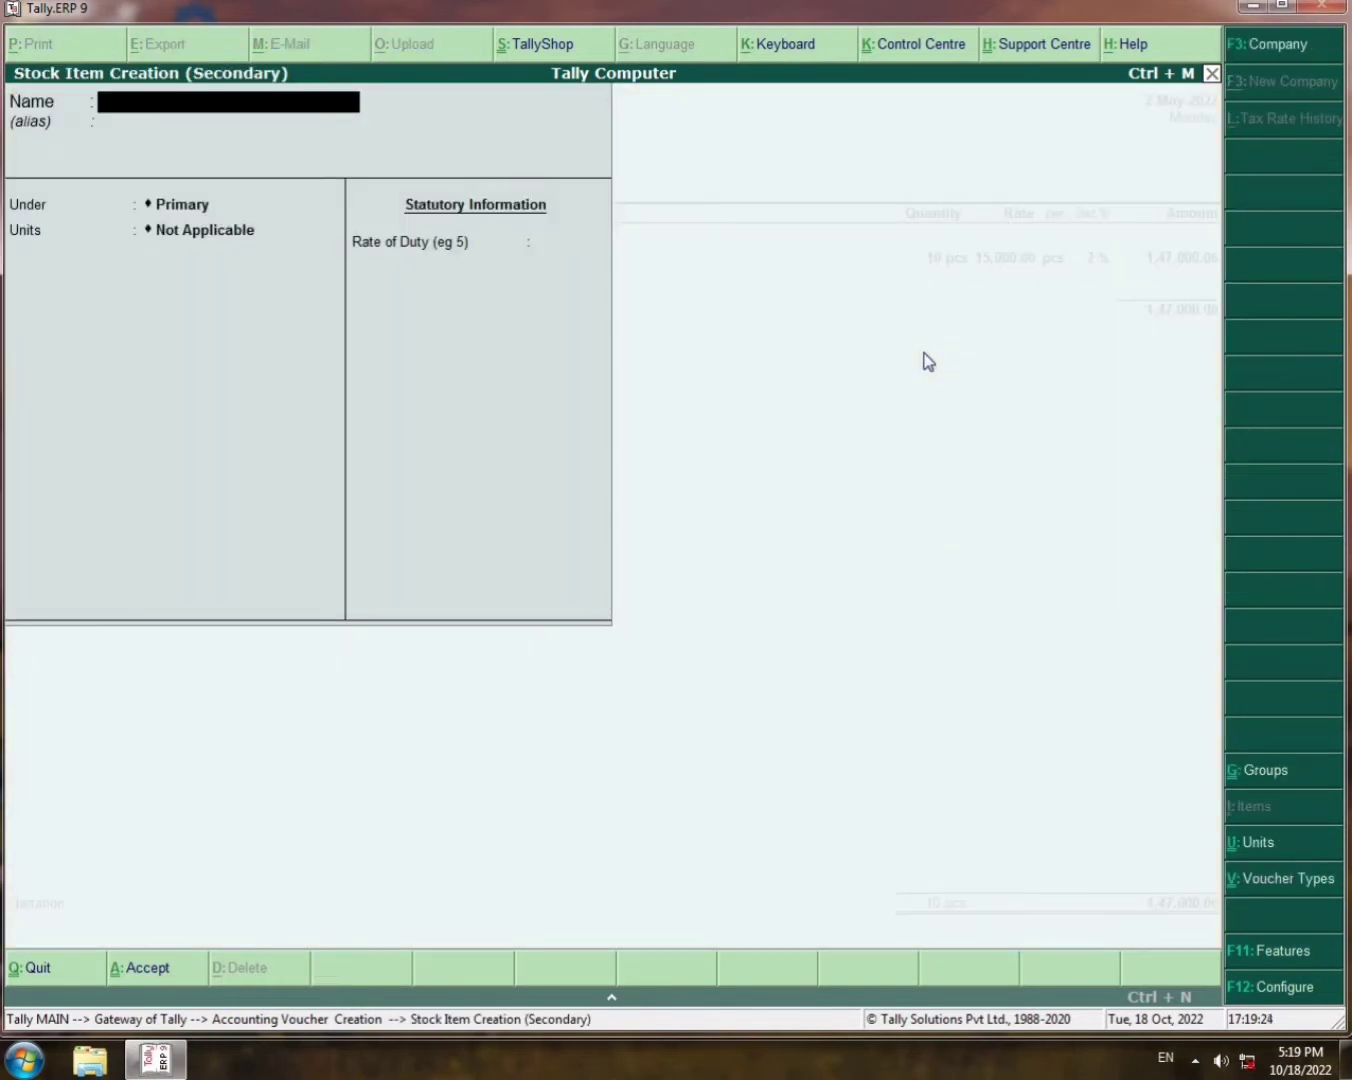
{"action": "type", "text": "Ac"}
{"action": "key", "text": "Return"}
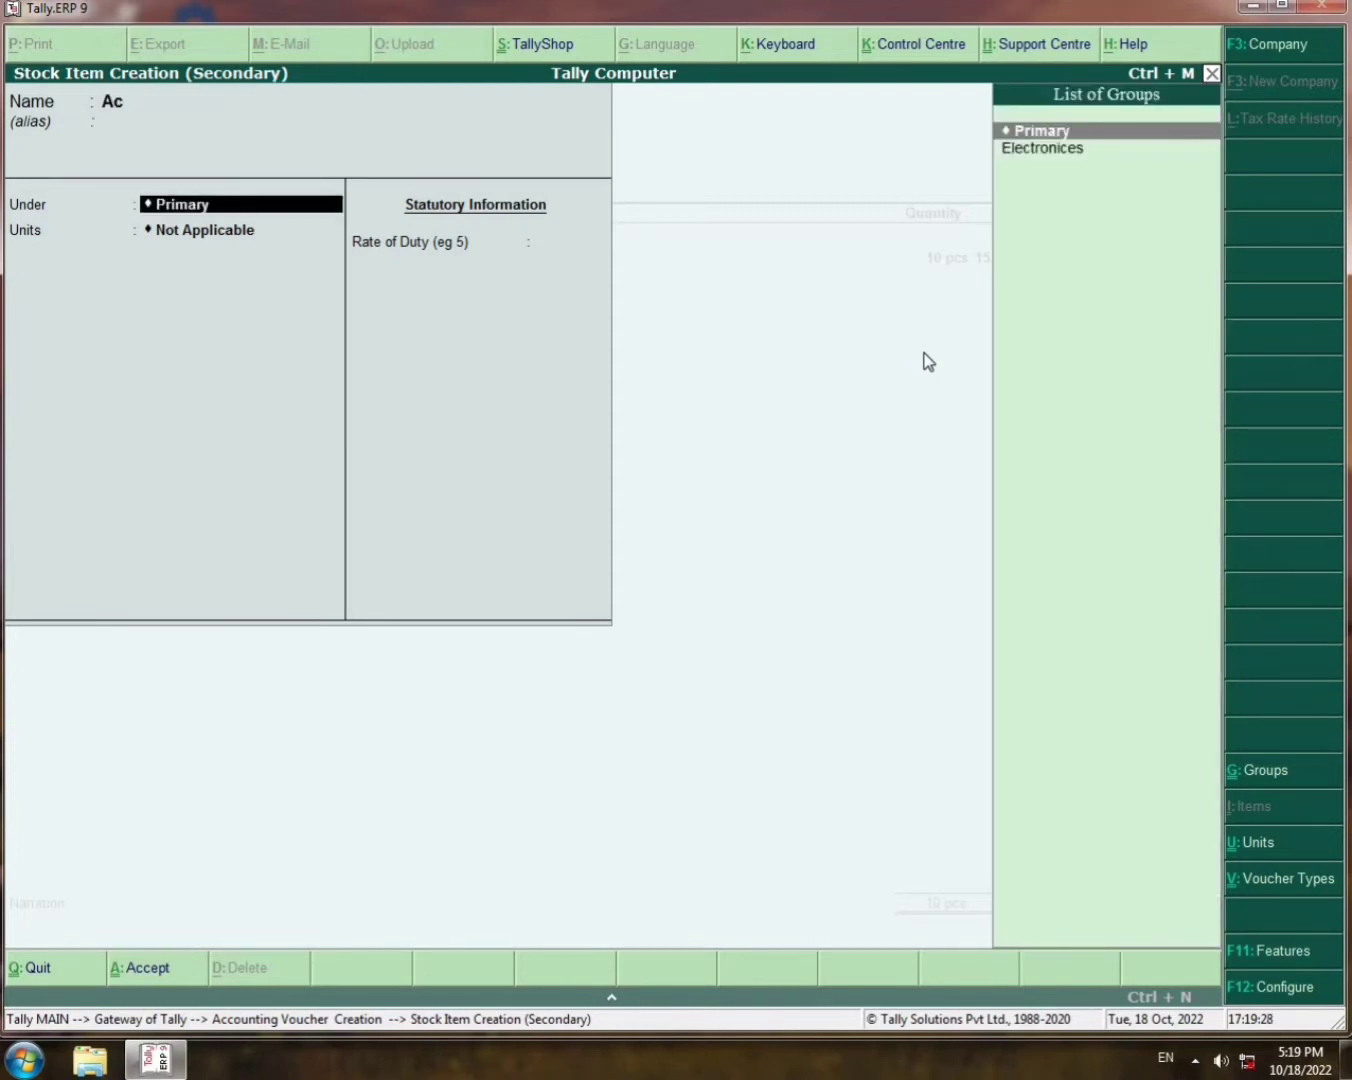
{"action": "key", "text": "Down"}
{"action": "key", "text": "Return"}
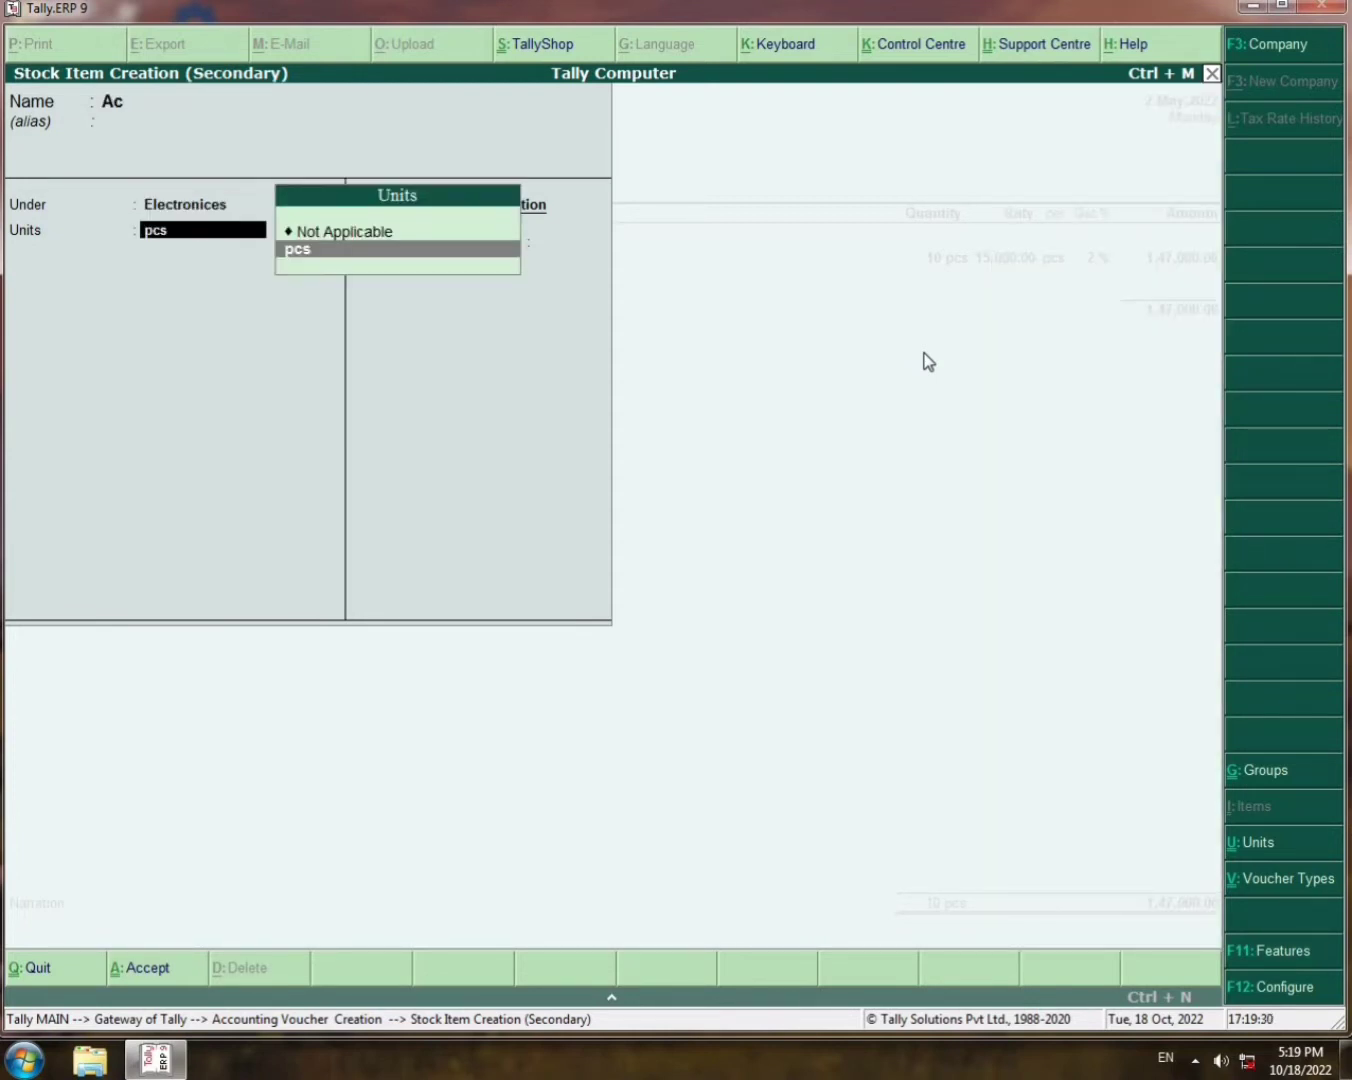
{"action": "key", "text": "Return"}
{"action": "key", "text": "Return"}
{"action": "key", "text": "Return"}
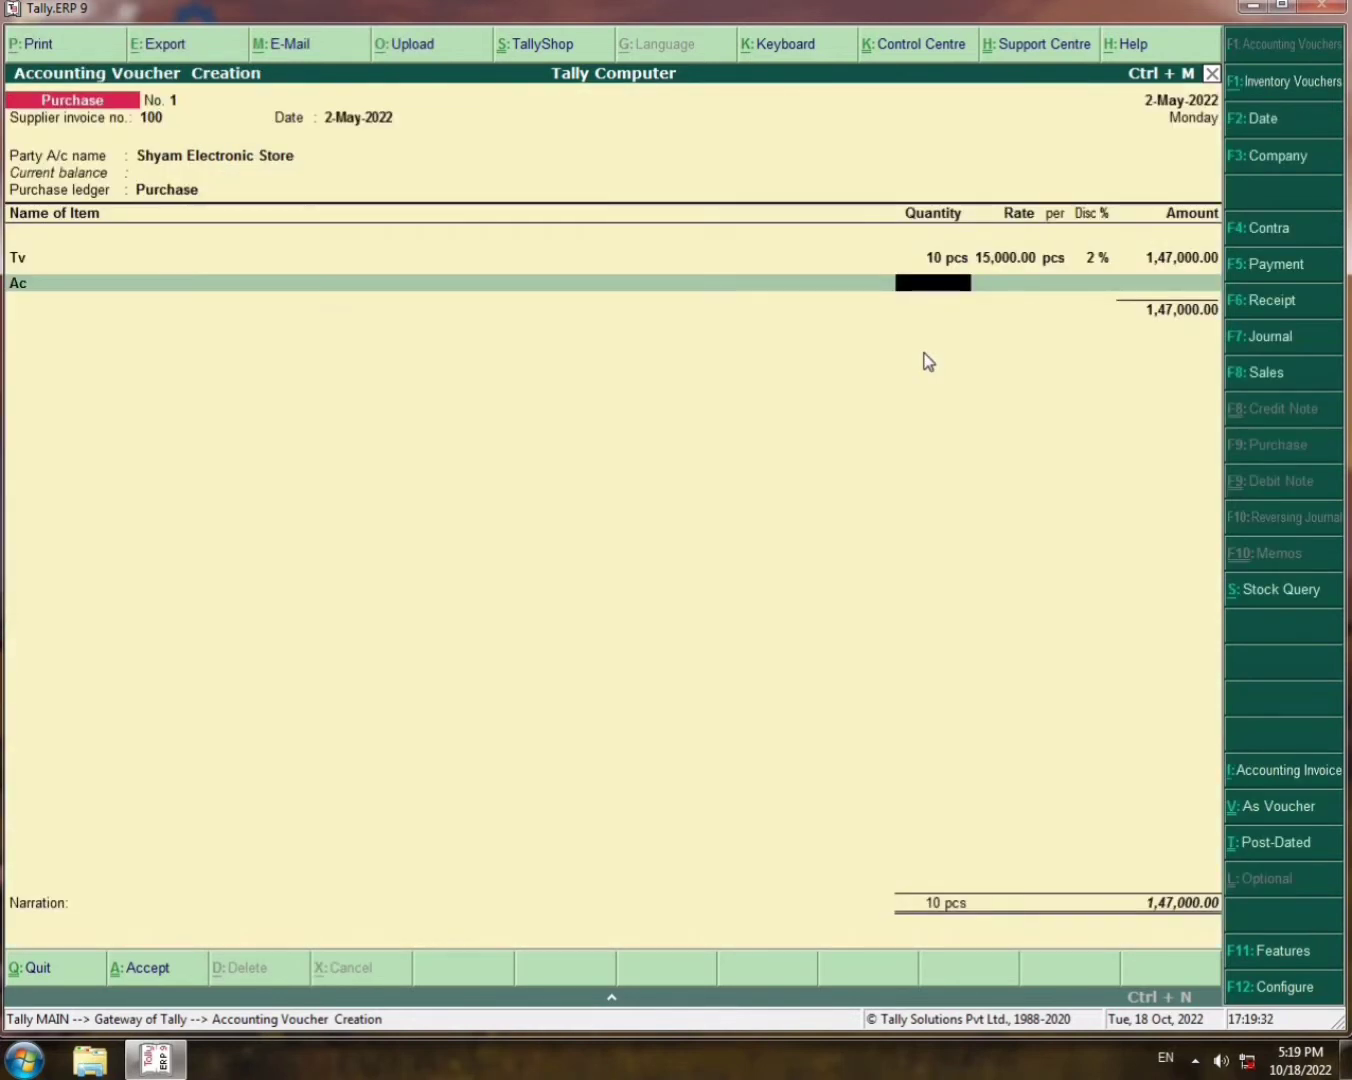
Fill in the Ac line with a quantity of 5 pcs, a rate of 35000 per pcs and a 3 % discount.
{"action": "type", "text": "5"}
{"action": "key", "text": "Return"}
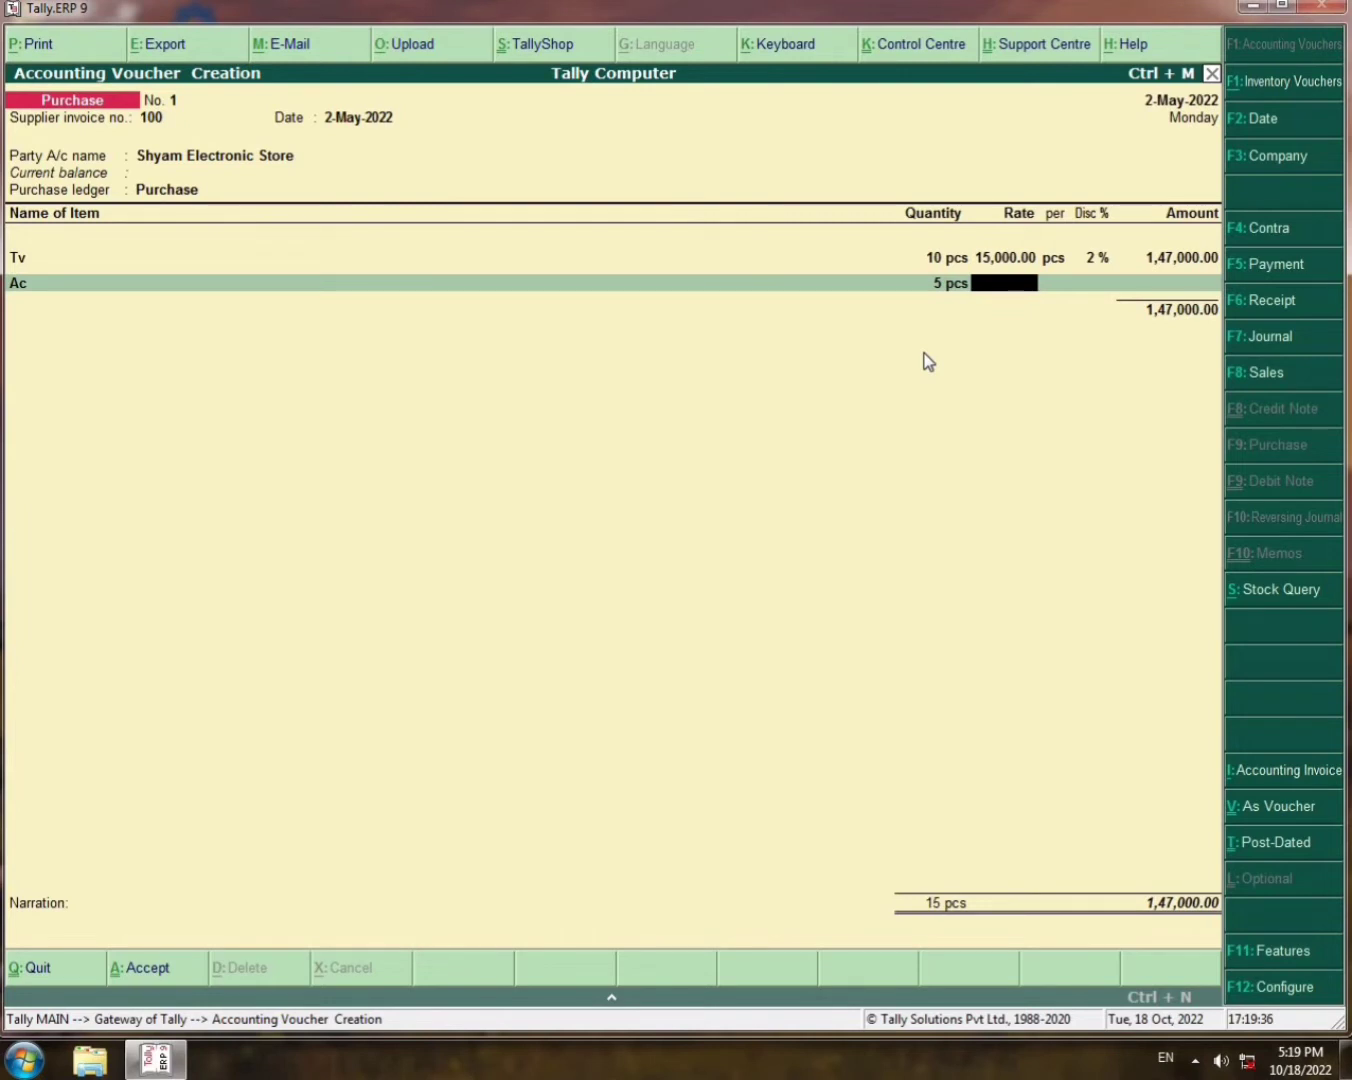
{"action": "type", "text": "35000"}
{"action": "key", "text": "Return"}
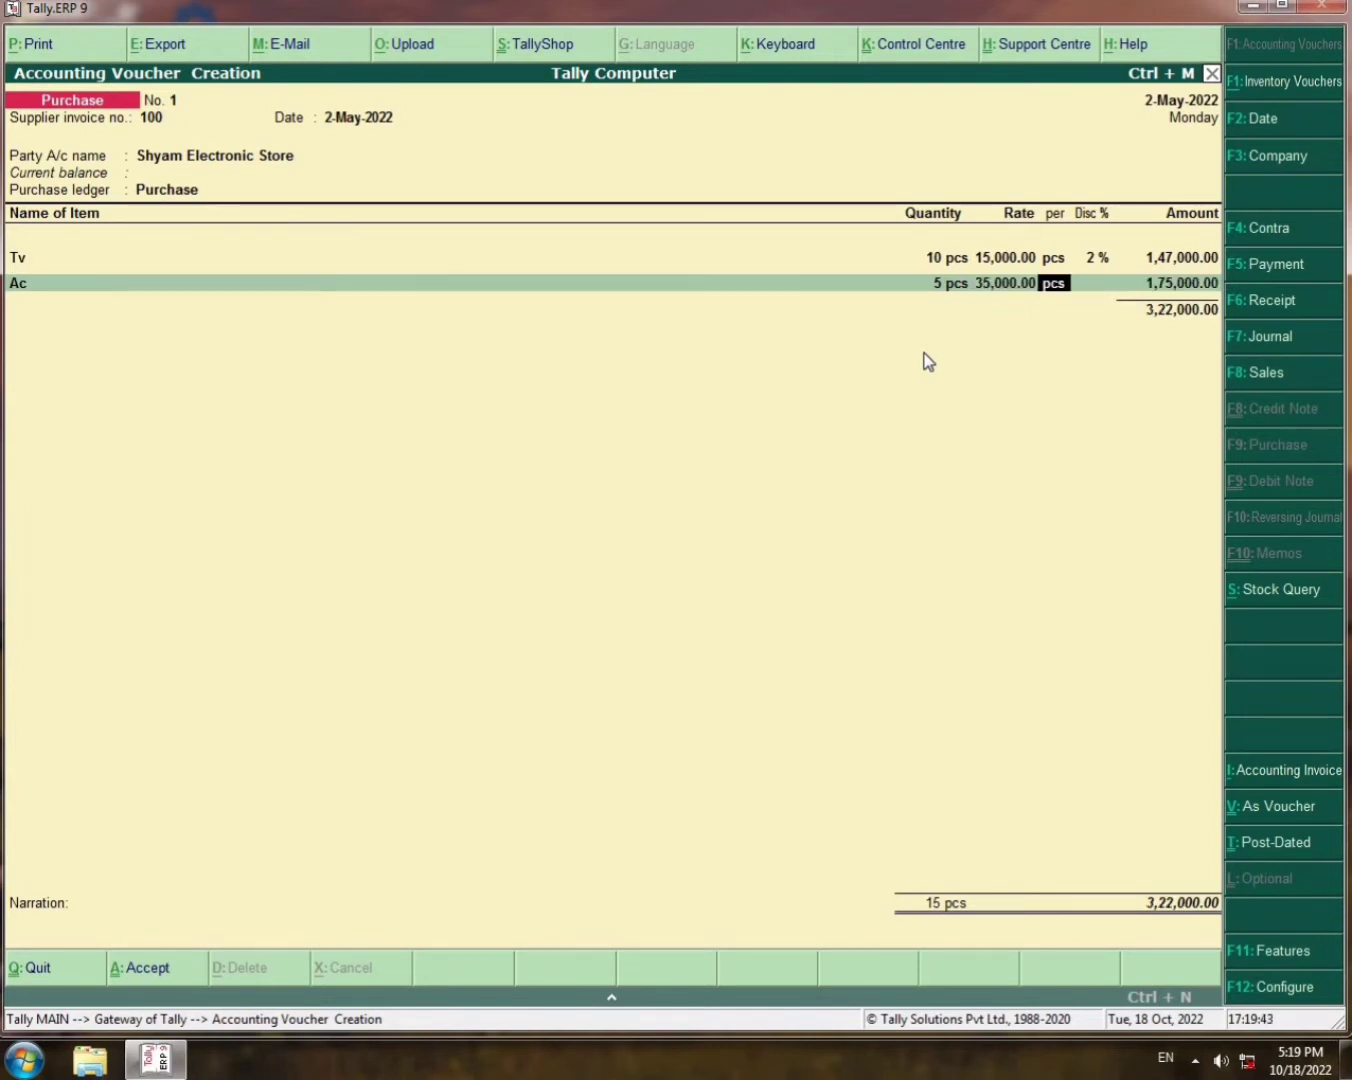
{"action": "key", "text": "Return"}
{"action": "type", "text": "3"}
{"action": "key", "text": "Return"}
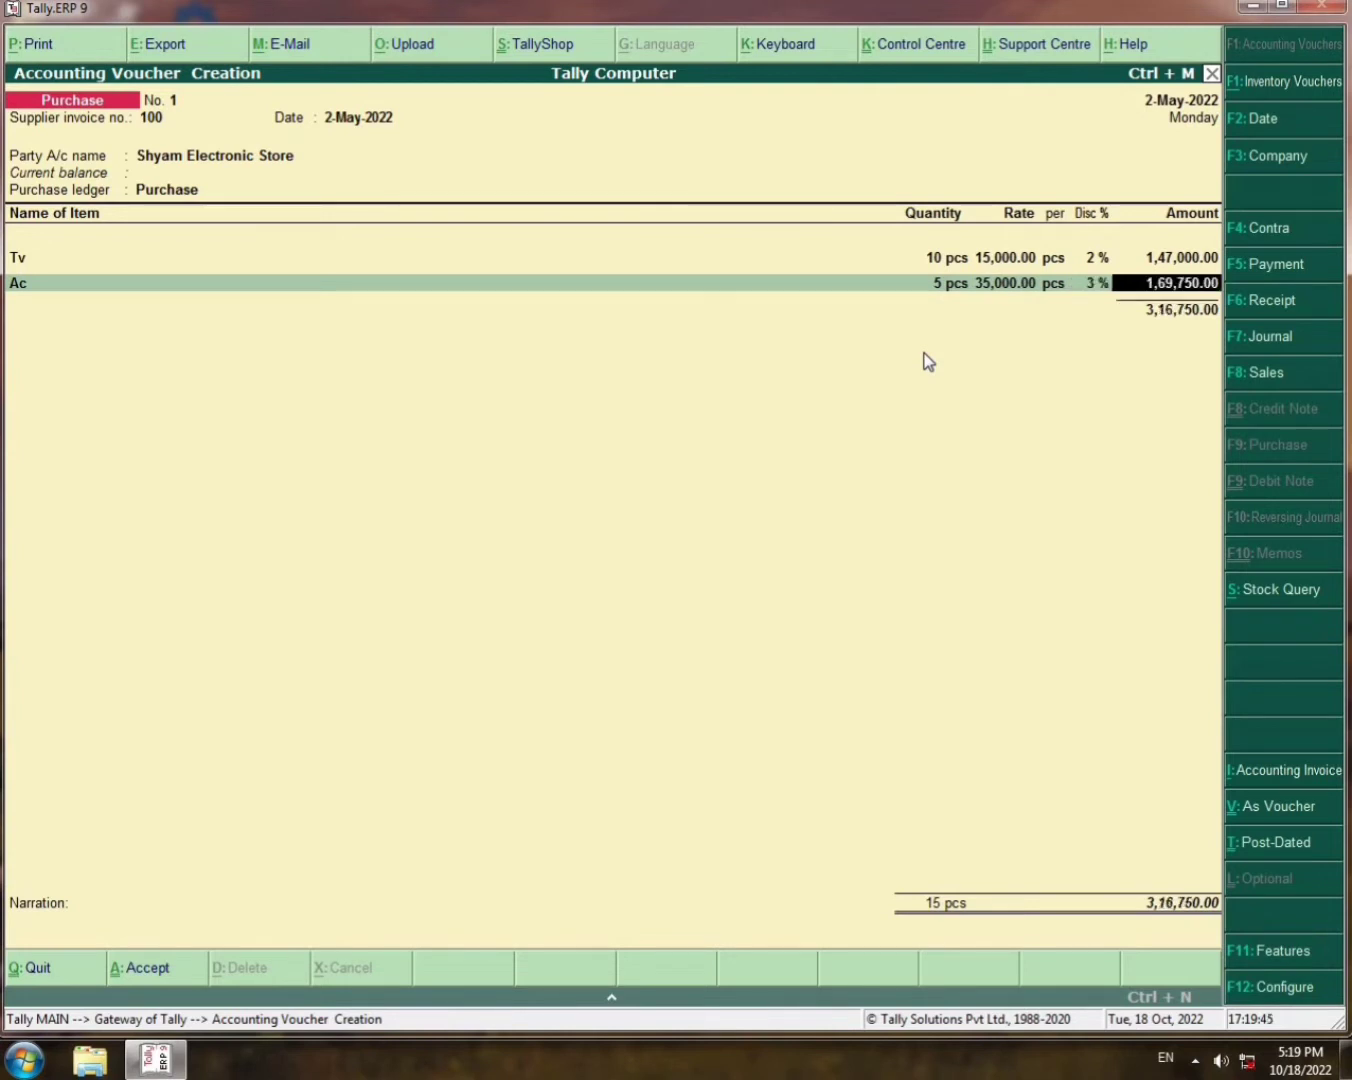
{"action": "key", "text": "Return"}
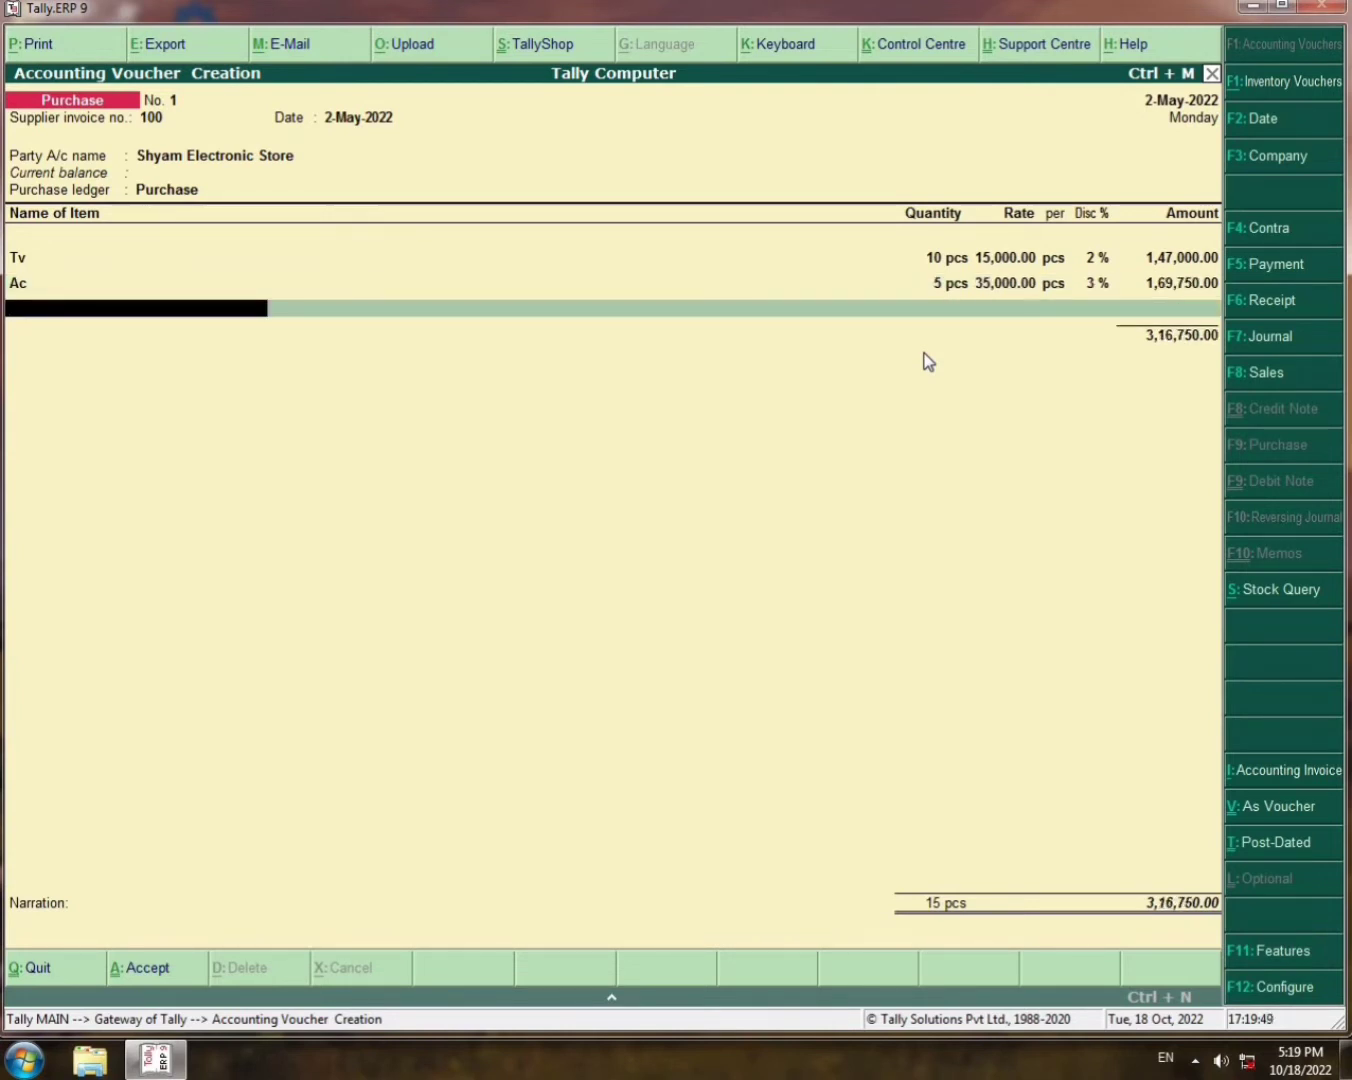
End the item list and name a new ledger Discount, leaving its alias blank.
{"action": "key", "text": "Return"}
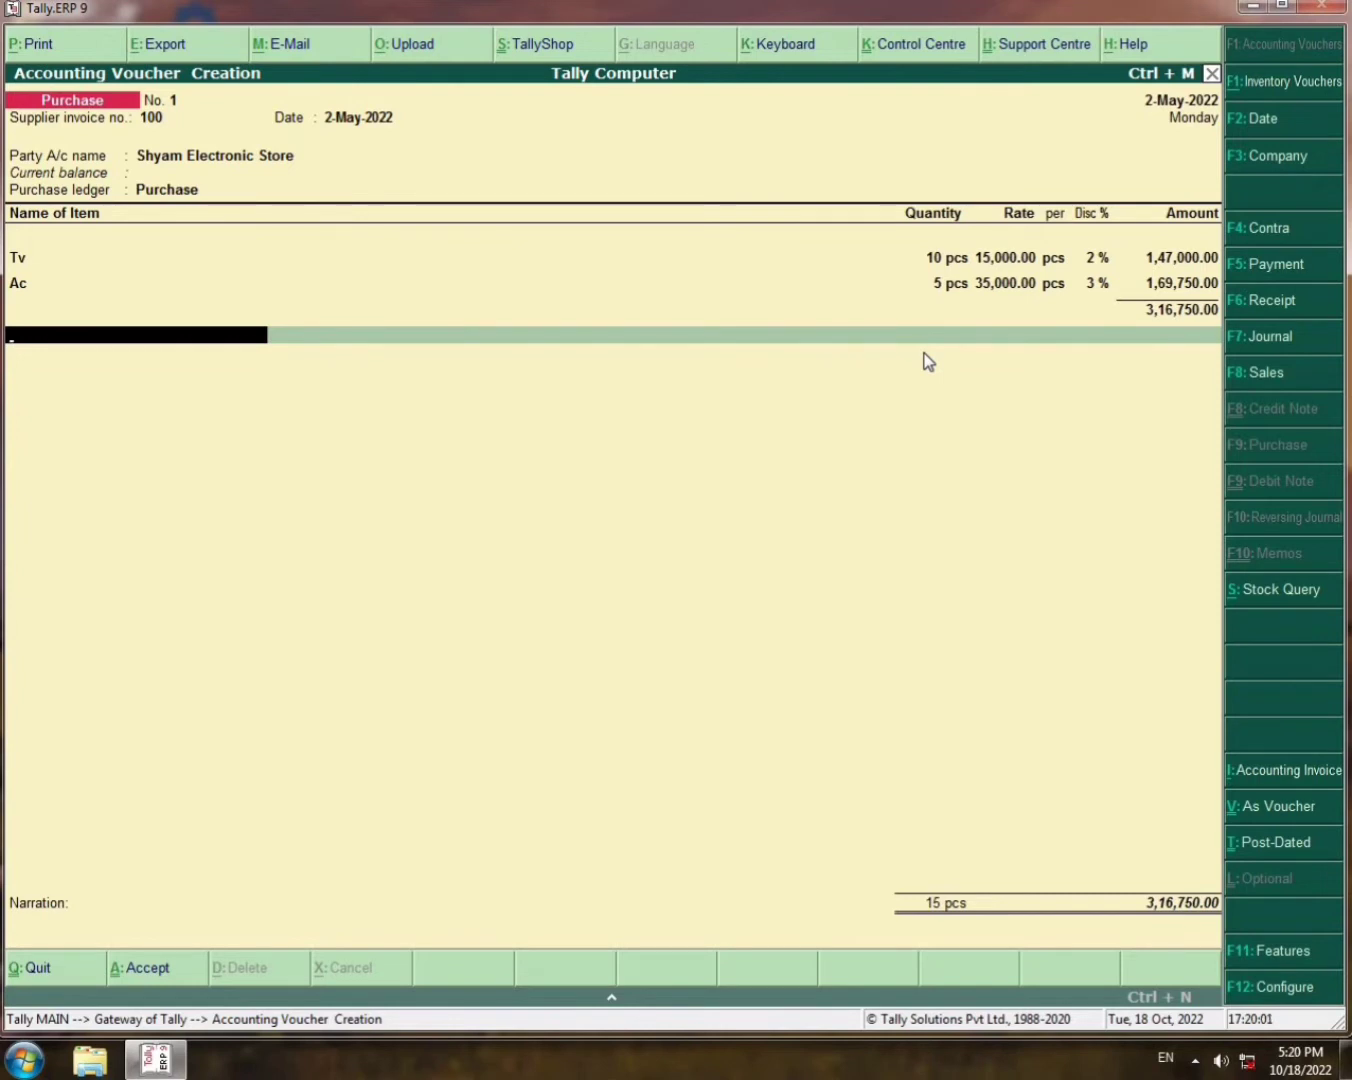
{"action": "type", "text": "D"}
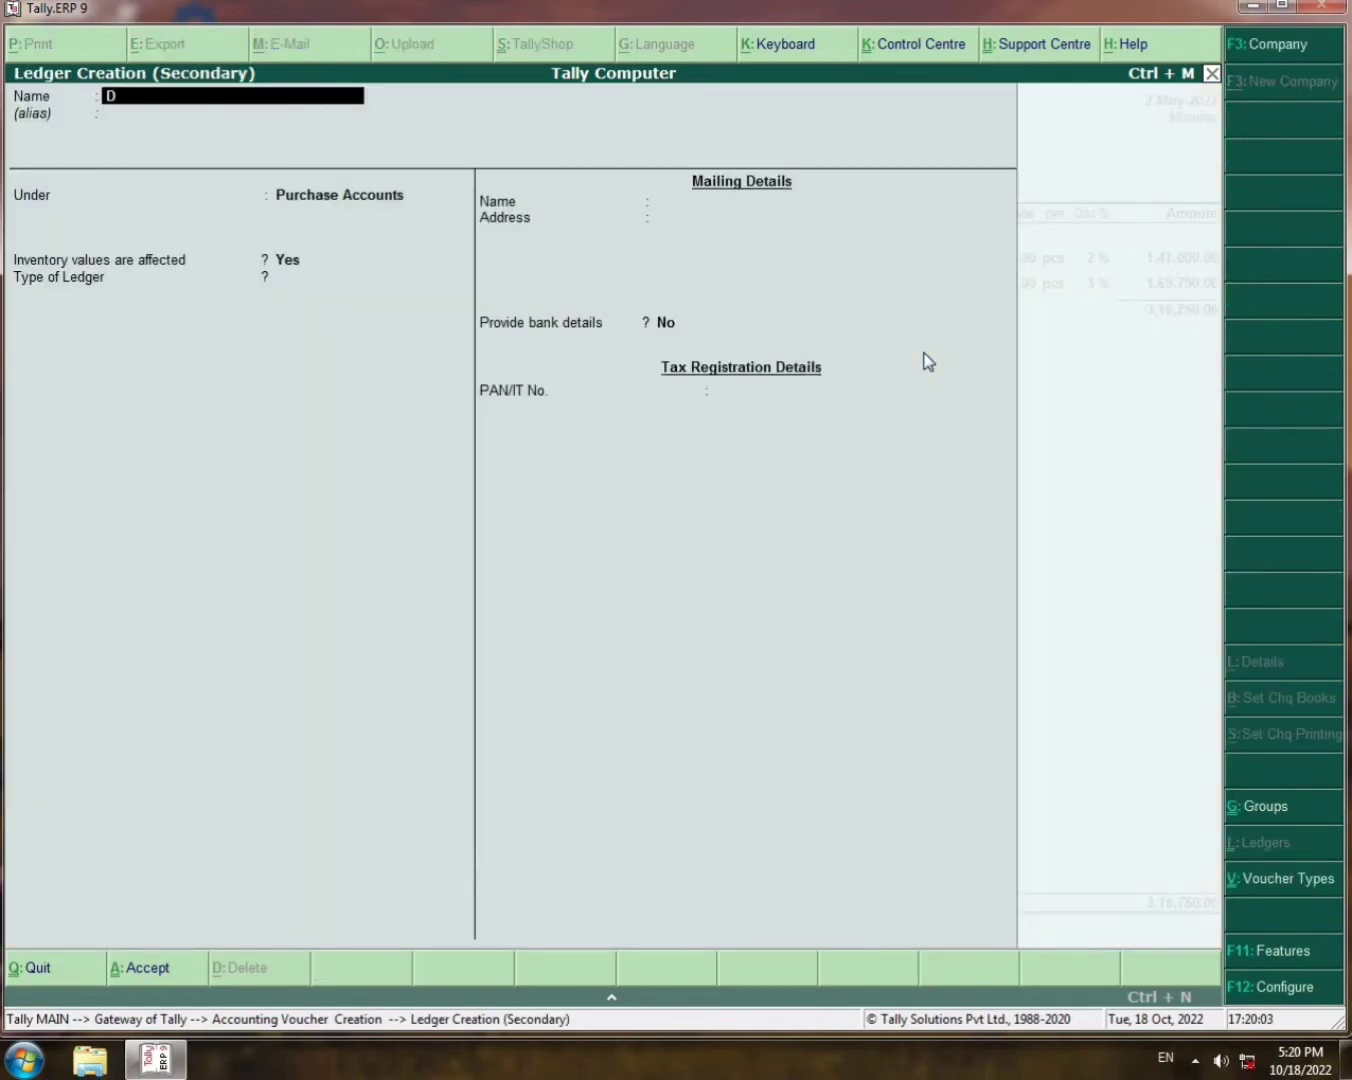
{"action": "type", "text": "iscount"}
{"action": "key", "text": "Return"}
{"action": "key", "text": "Return"}
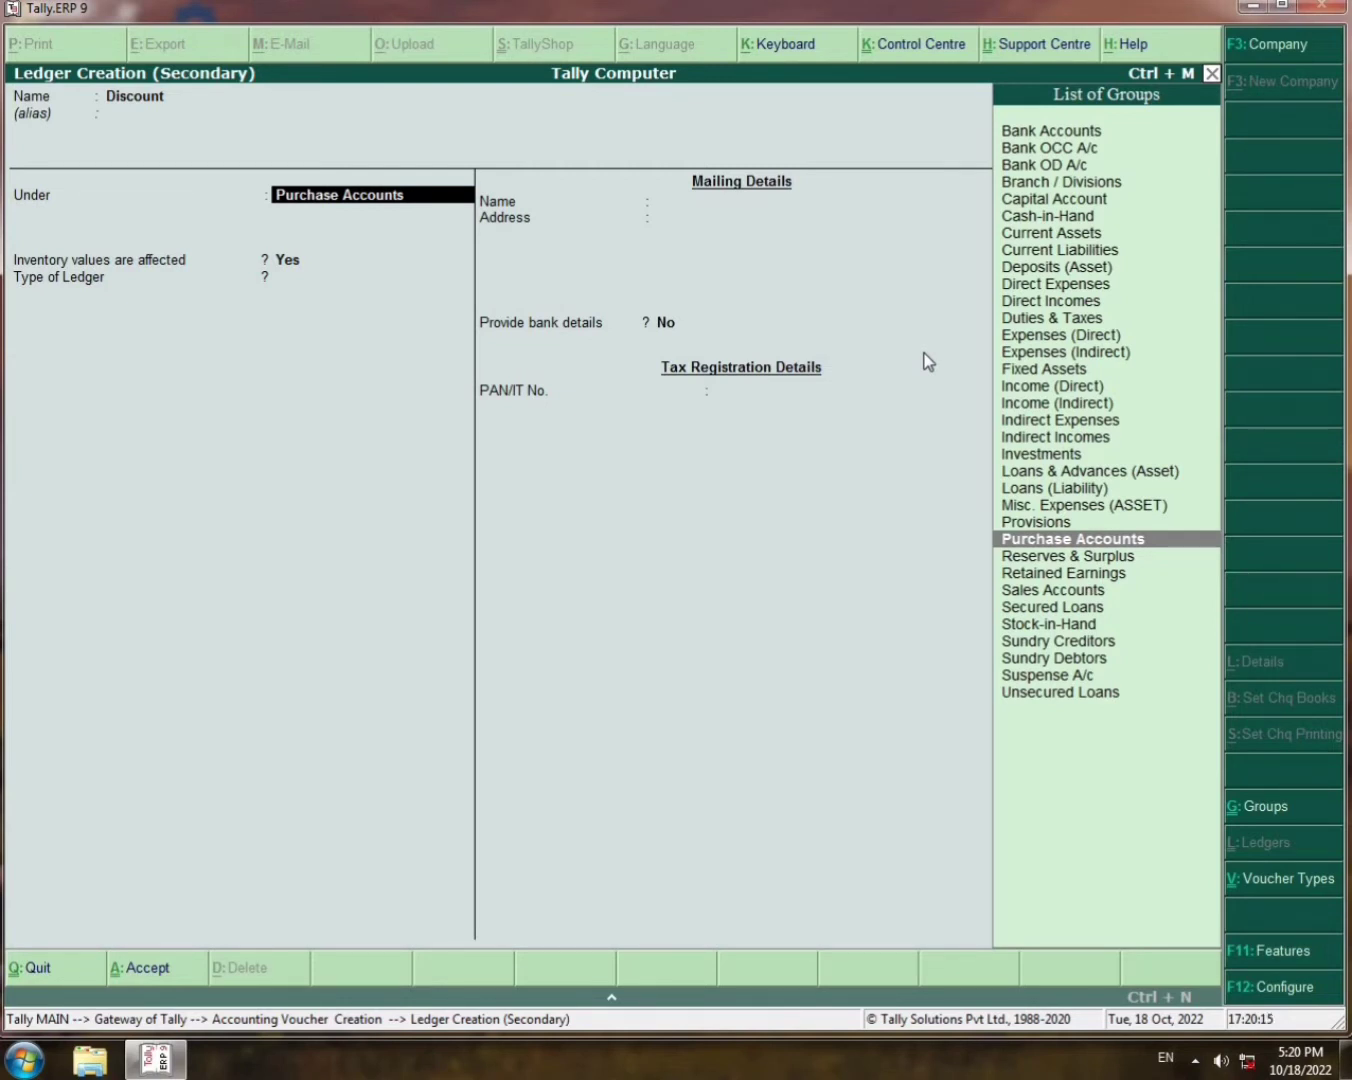
Place the Discount ledger under Indirect Expenses and save it with the remaining fields at their defaults.
{"action": "type", "text": "In"}
{"action": "key", "text": "Down"}
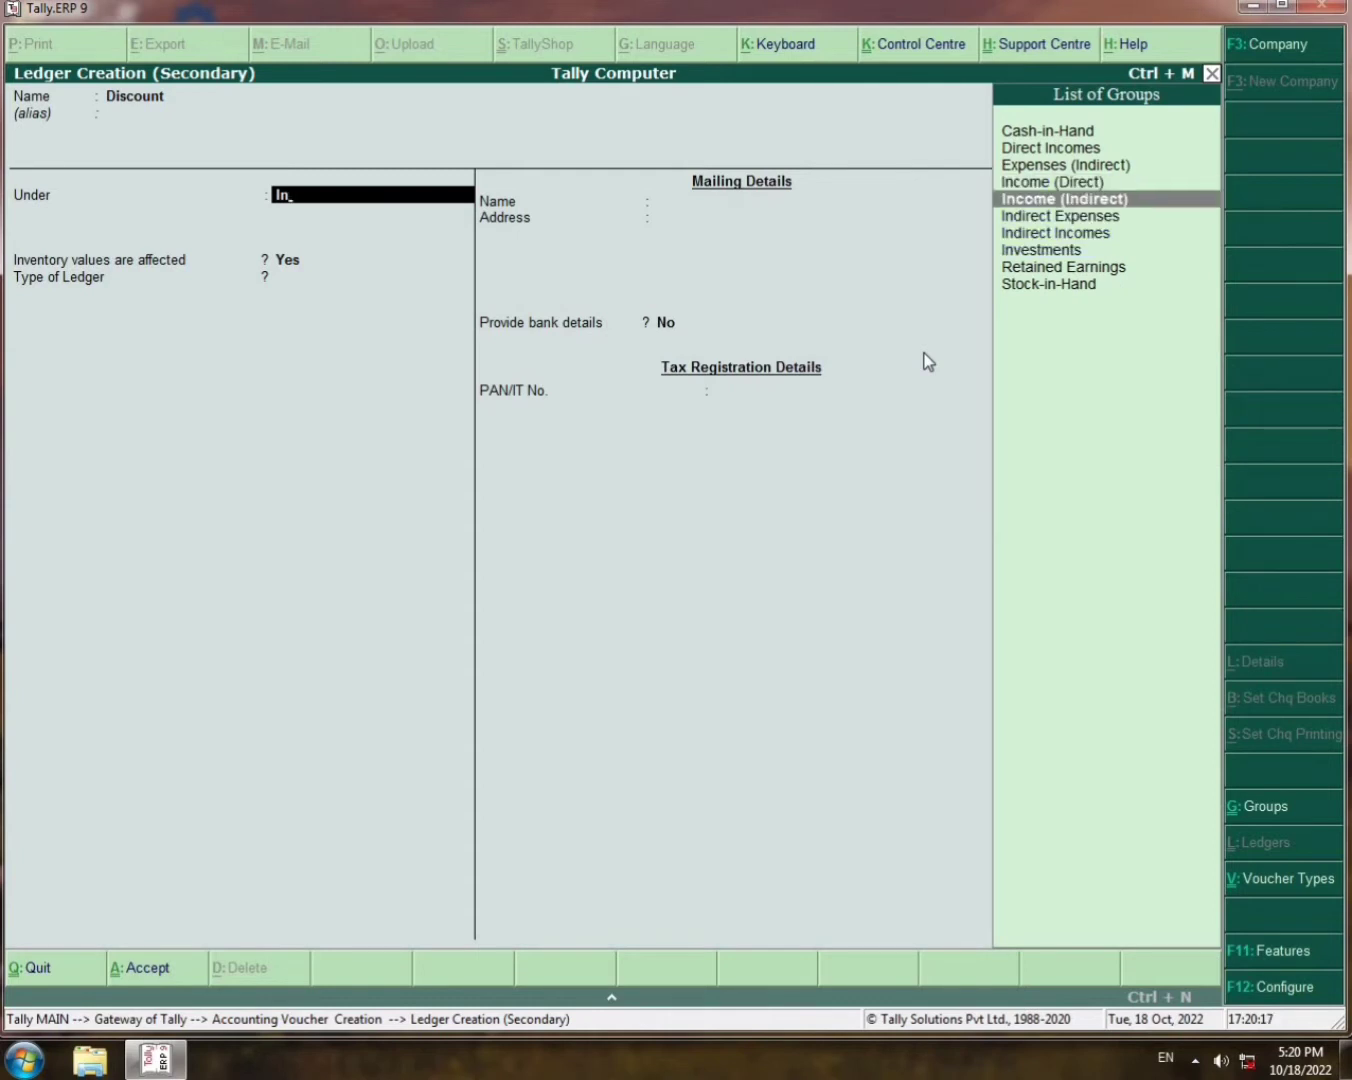
{"action": "key", "text": "Down"}
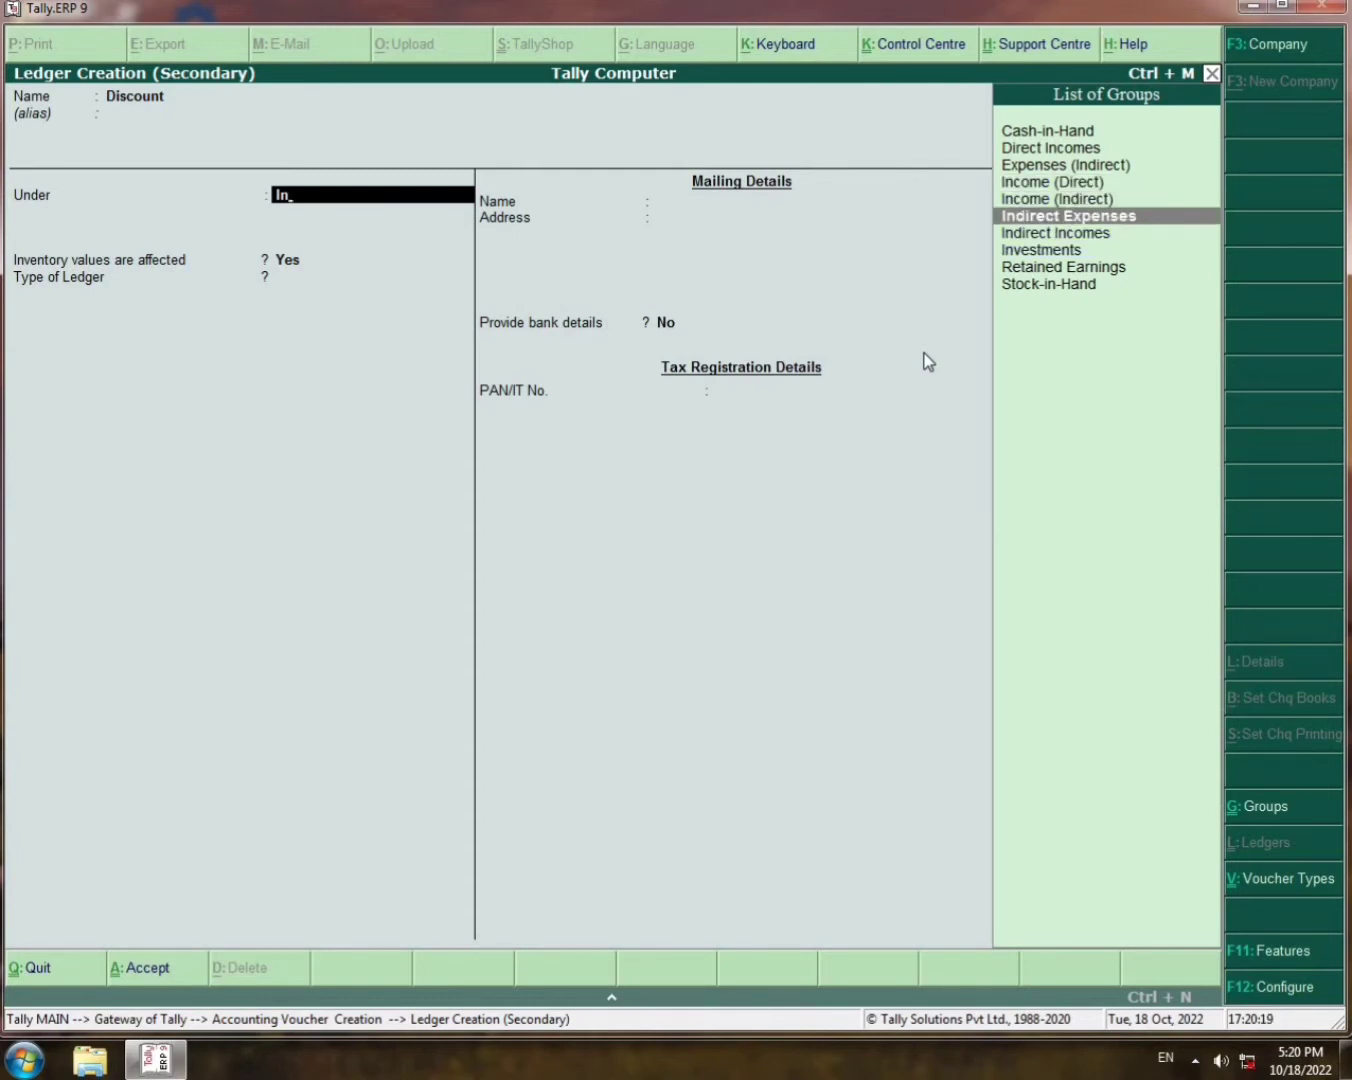
{"action": "key", "text": "Return"}
{"action": "key", "text": "Return"}
{"action": "key", "text": "Return"}
{"action": "key", "text": "Return"}
{"action": "key", "text": "Return"}
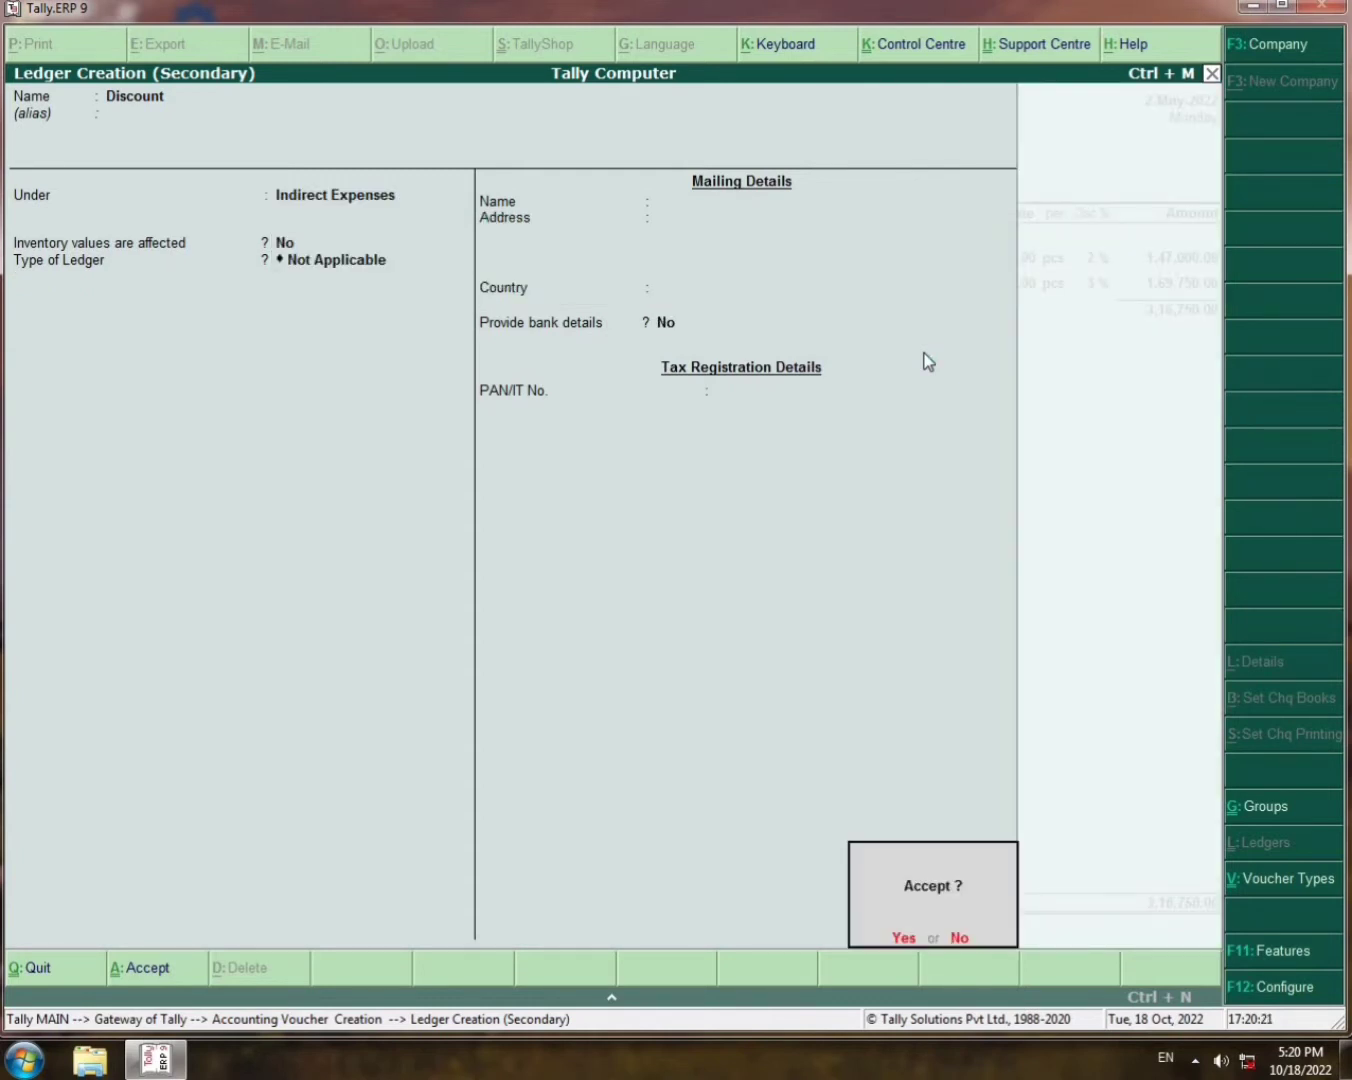
{"action": "key", "text": "Return"}
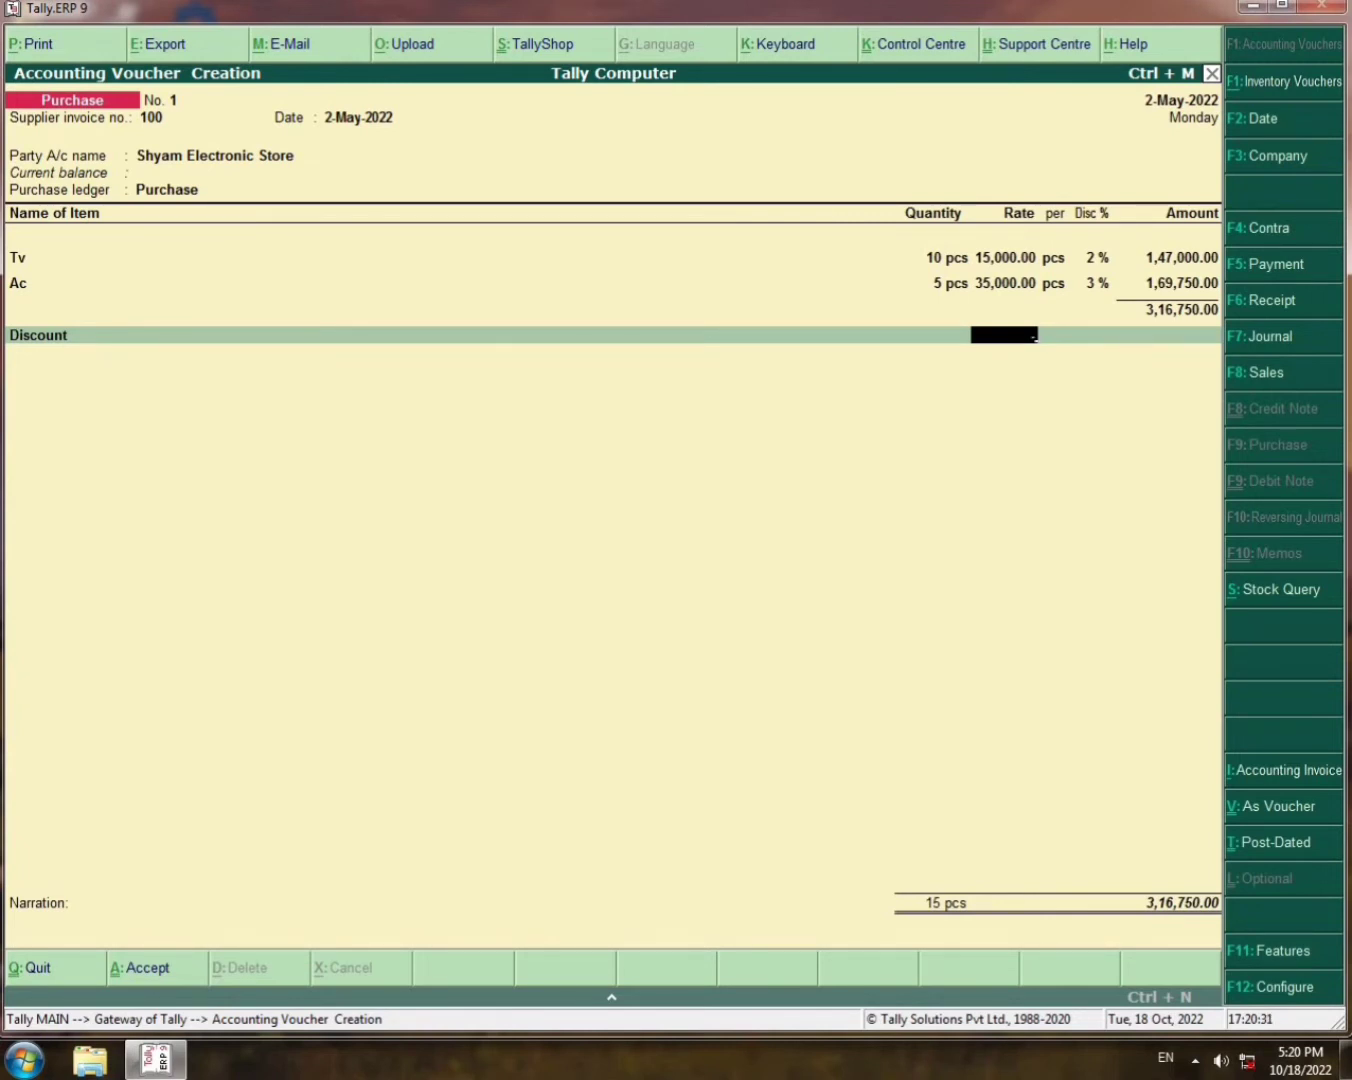
Set the rate of the voucher's Discount line to -2 % and accept its calculated amount.
{"action": "type", "text": "2"}
{"action": "key", "text": "Return"}
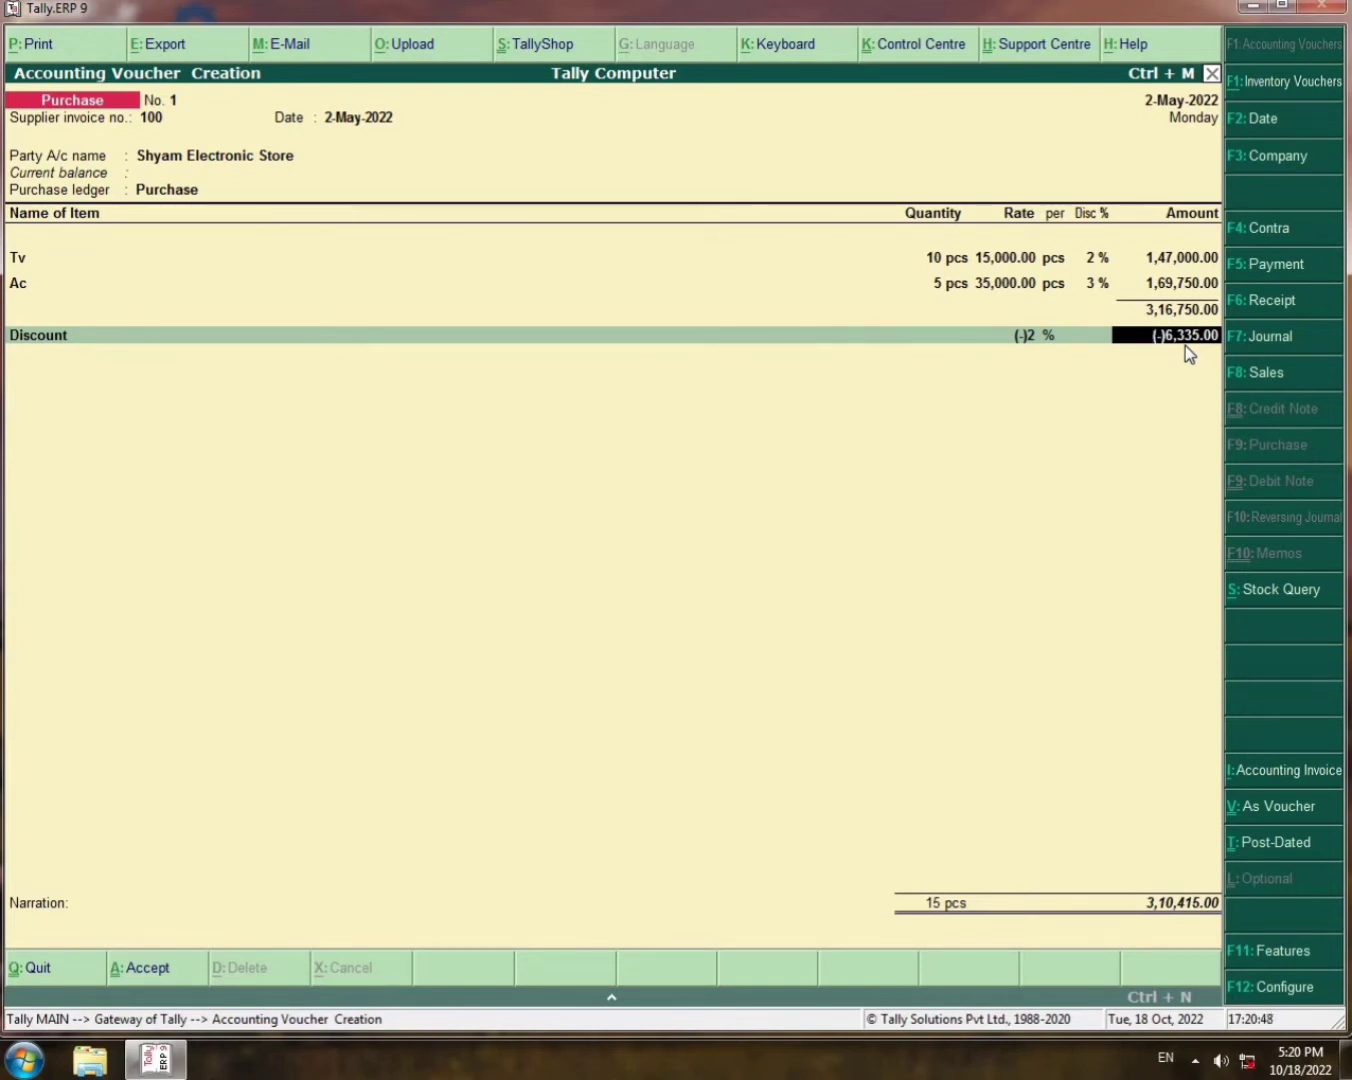
{"action": "key", "text": "Return"}
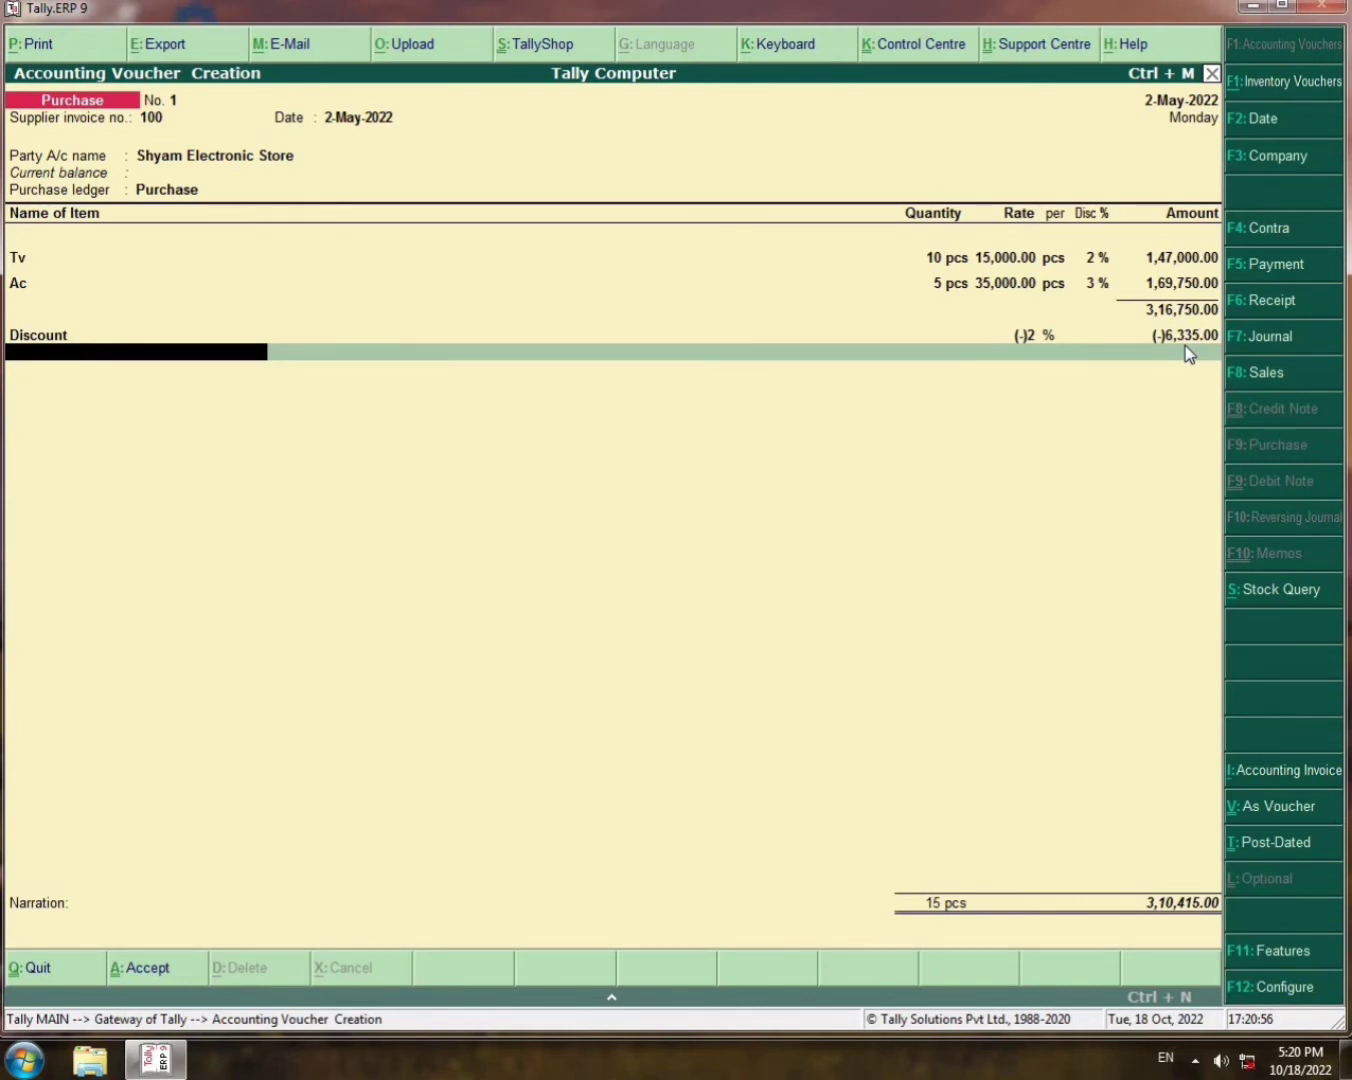
Create a ledger named Fright to Pur under Direct Expenses for the line below Discount.
{"action": "key", "text": "alt+c"}
{"action": "type", "text": "Fr"}
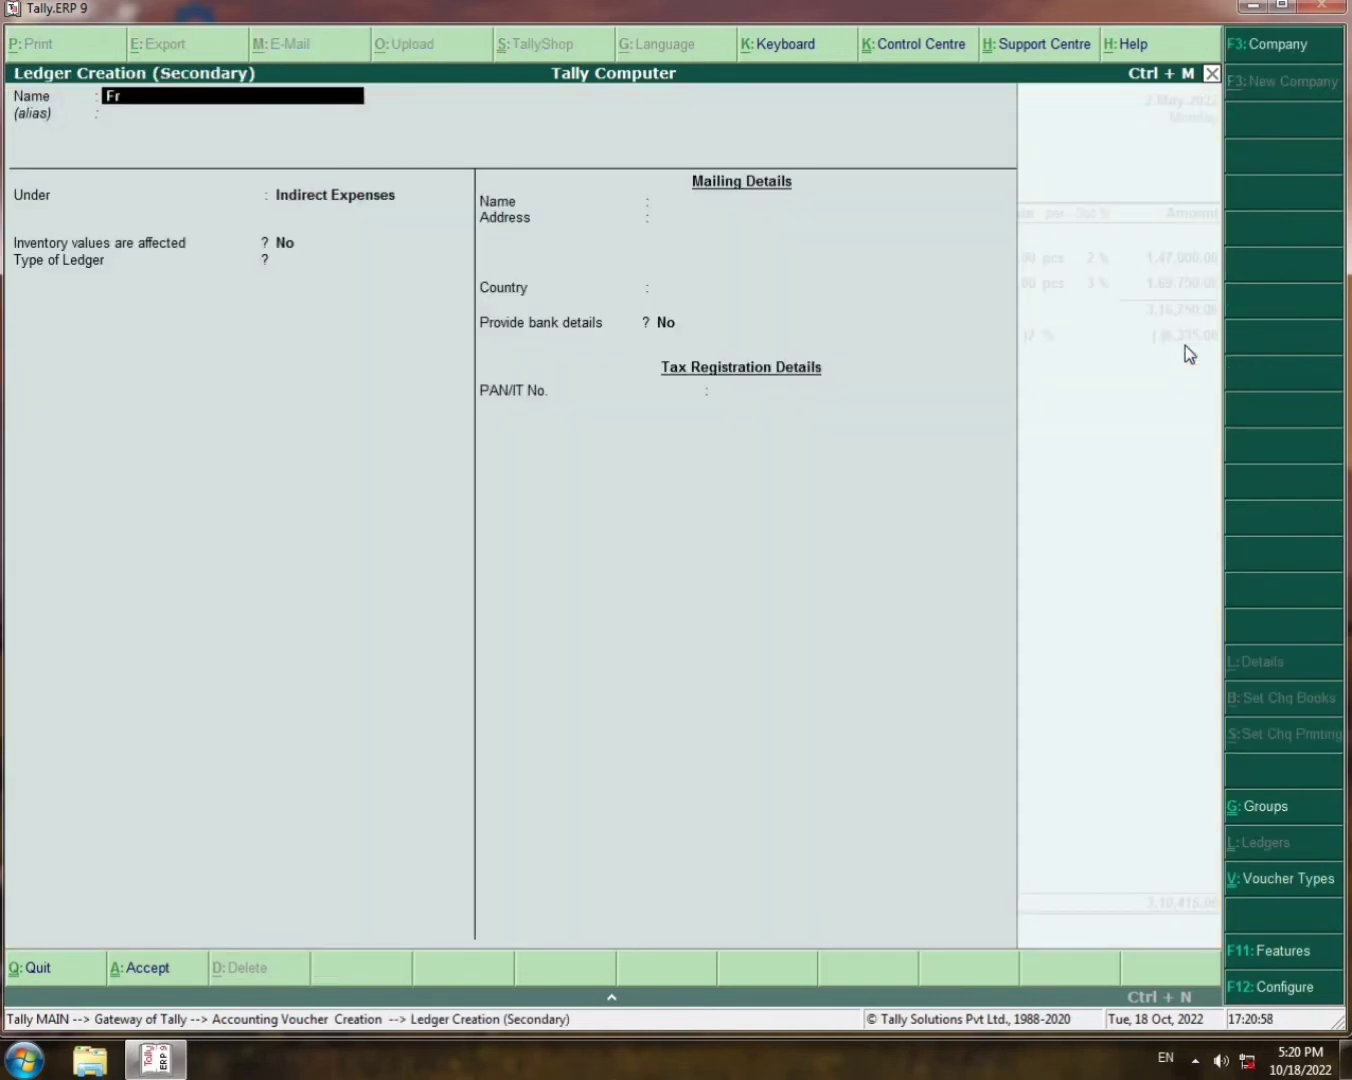
{"action": "type", "text": "ight to Pur"}
{"action": "key", "text": "Return"}
{"action": "key", "text": "Return"}
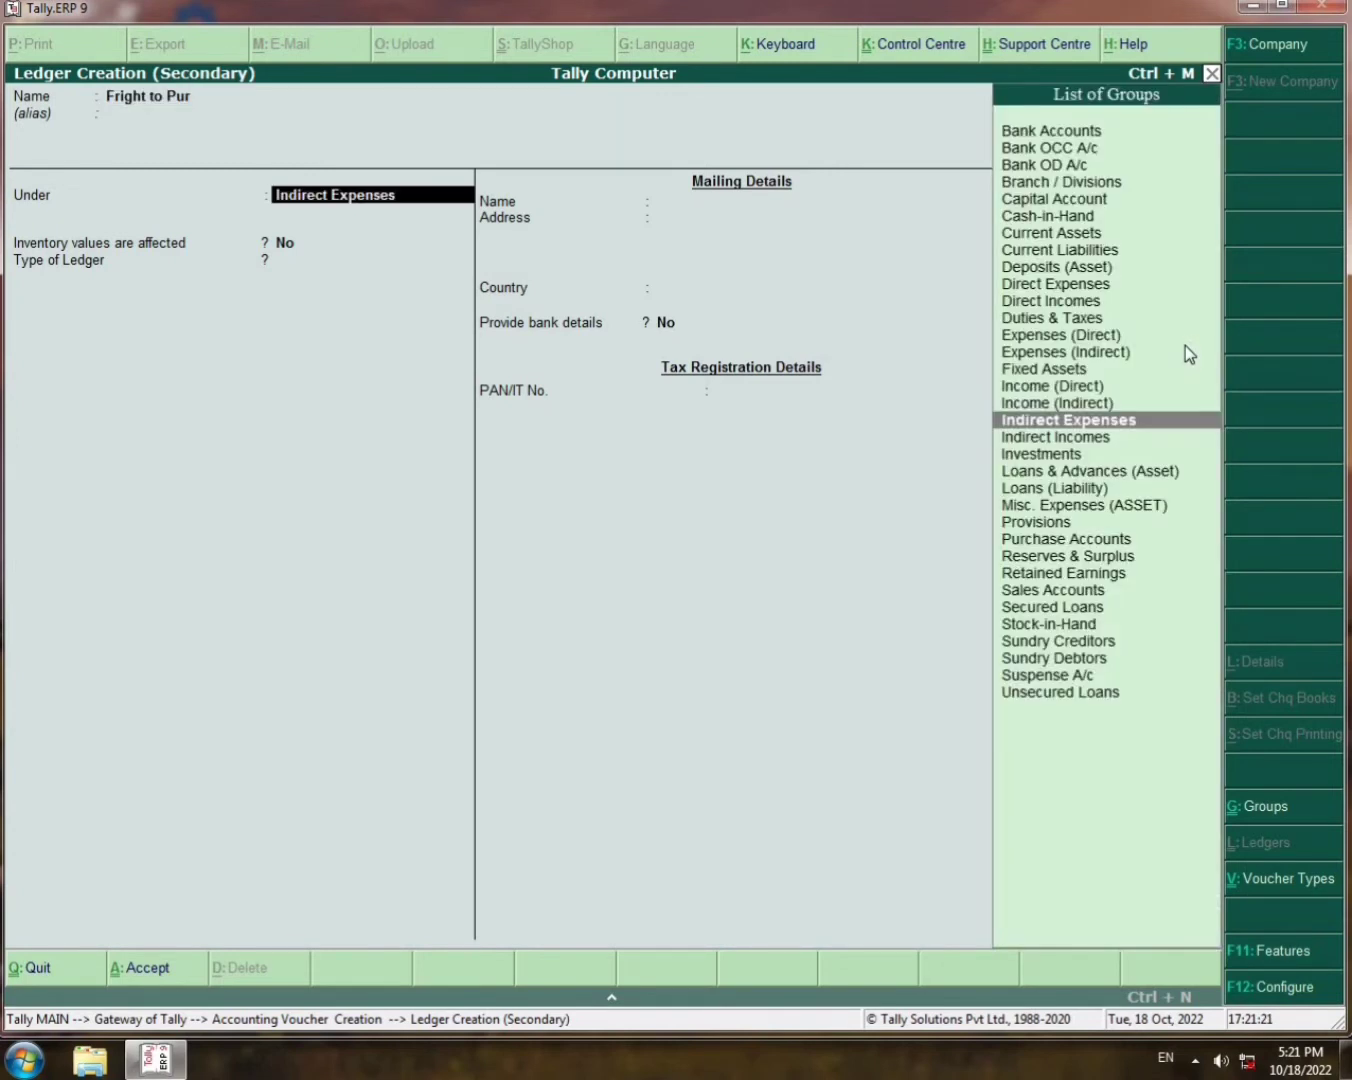
{"action": "type", "text": "Di"}
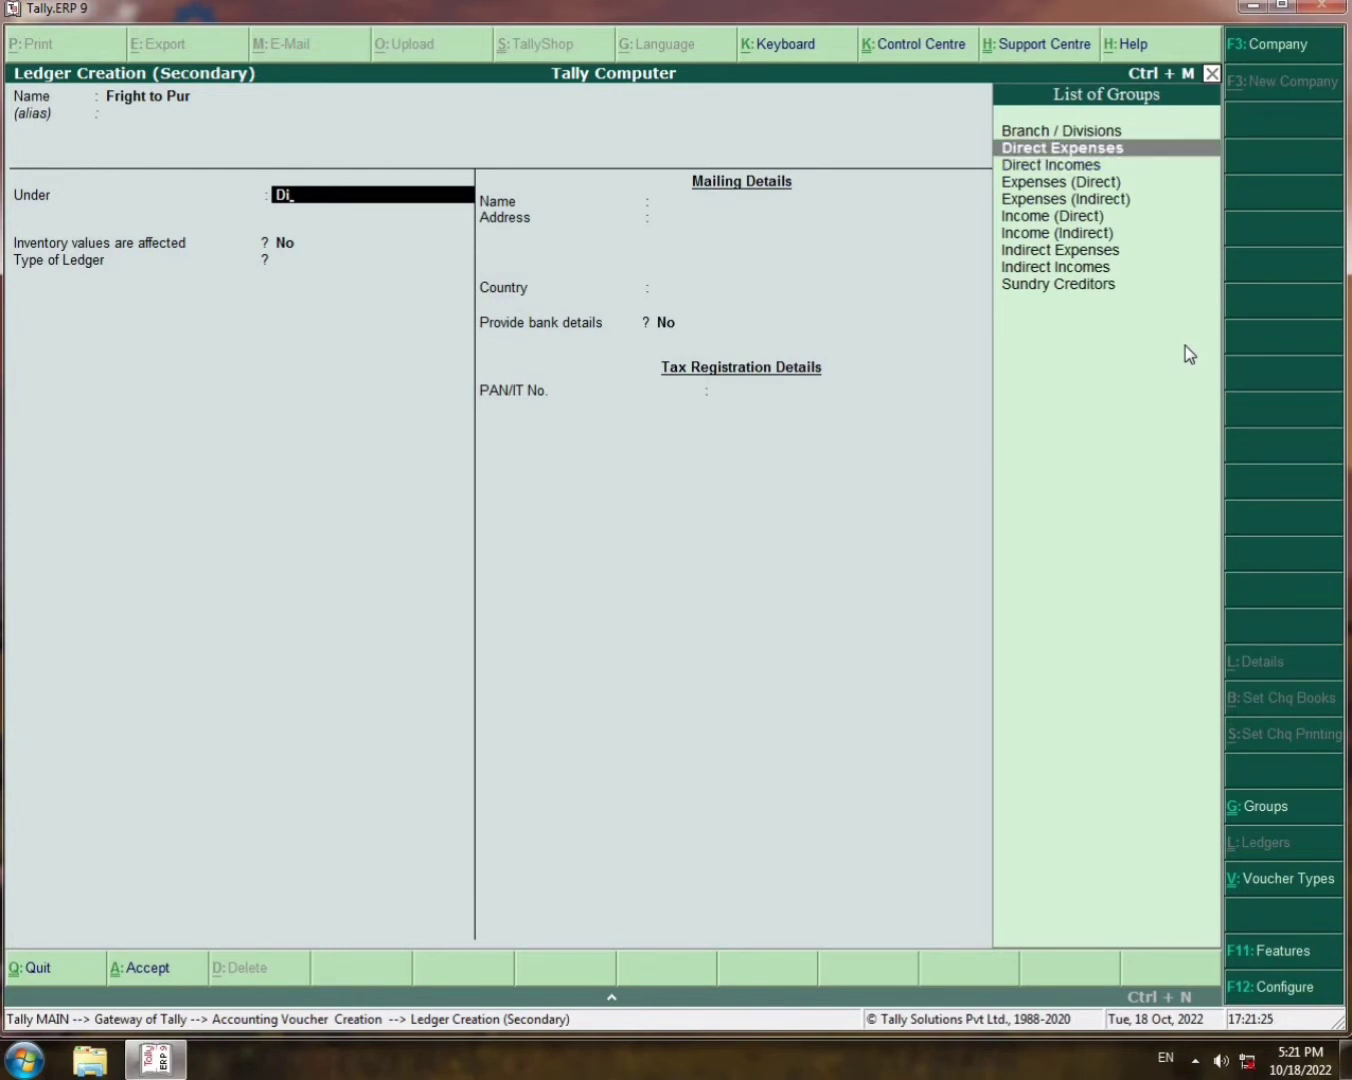
{"action": "key", "text": "Return"}
{"action": "key", "text": "Return"}
{"action": "key", "text": "Return"}
{"action": "key", "text": "ctrl+a"}
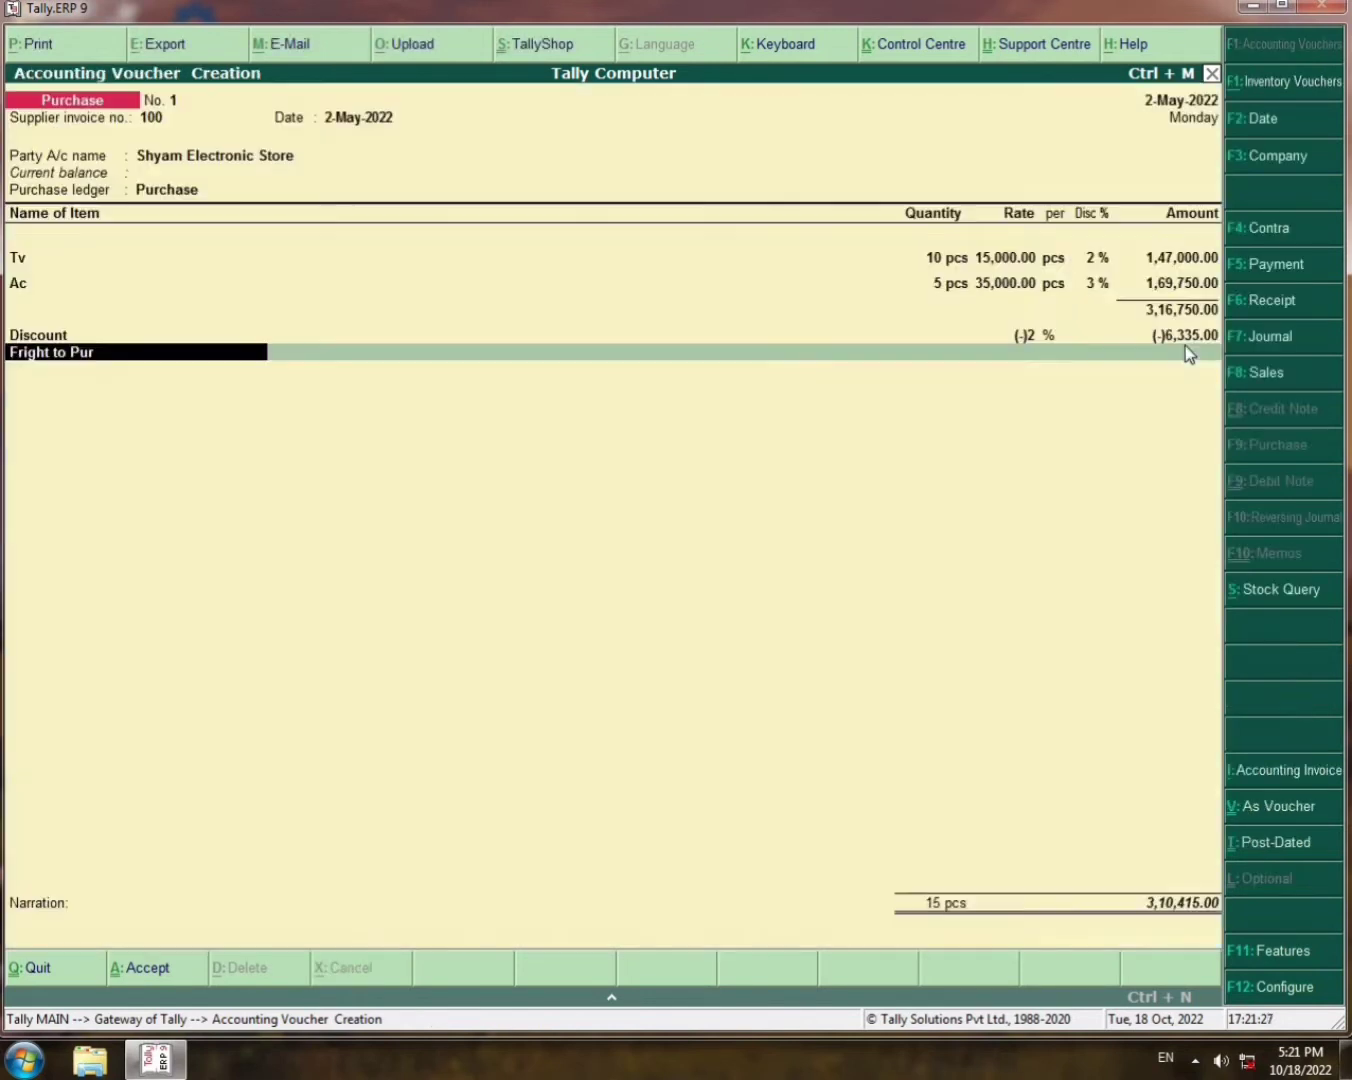
Enter an amount of 500 for Fright to Pur and save the purchase voucher with an empty narration.
{"action": "key", "text": "Return"}
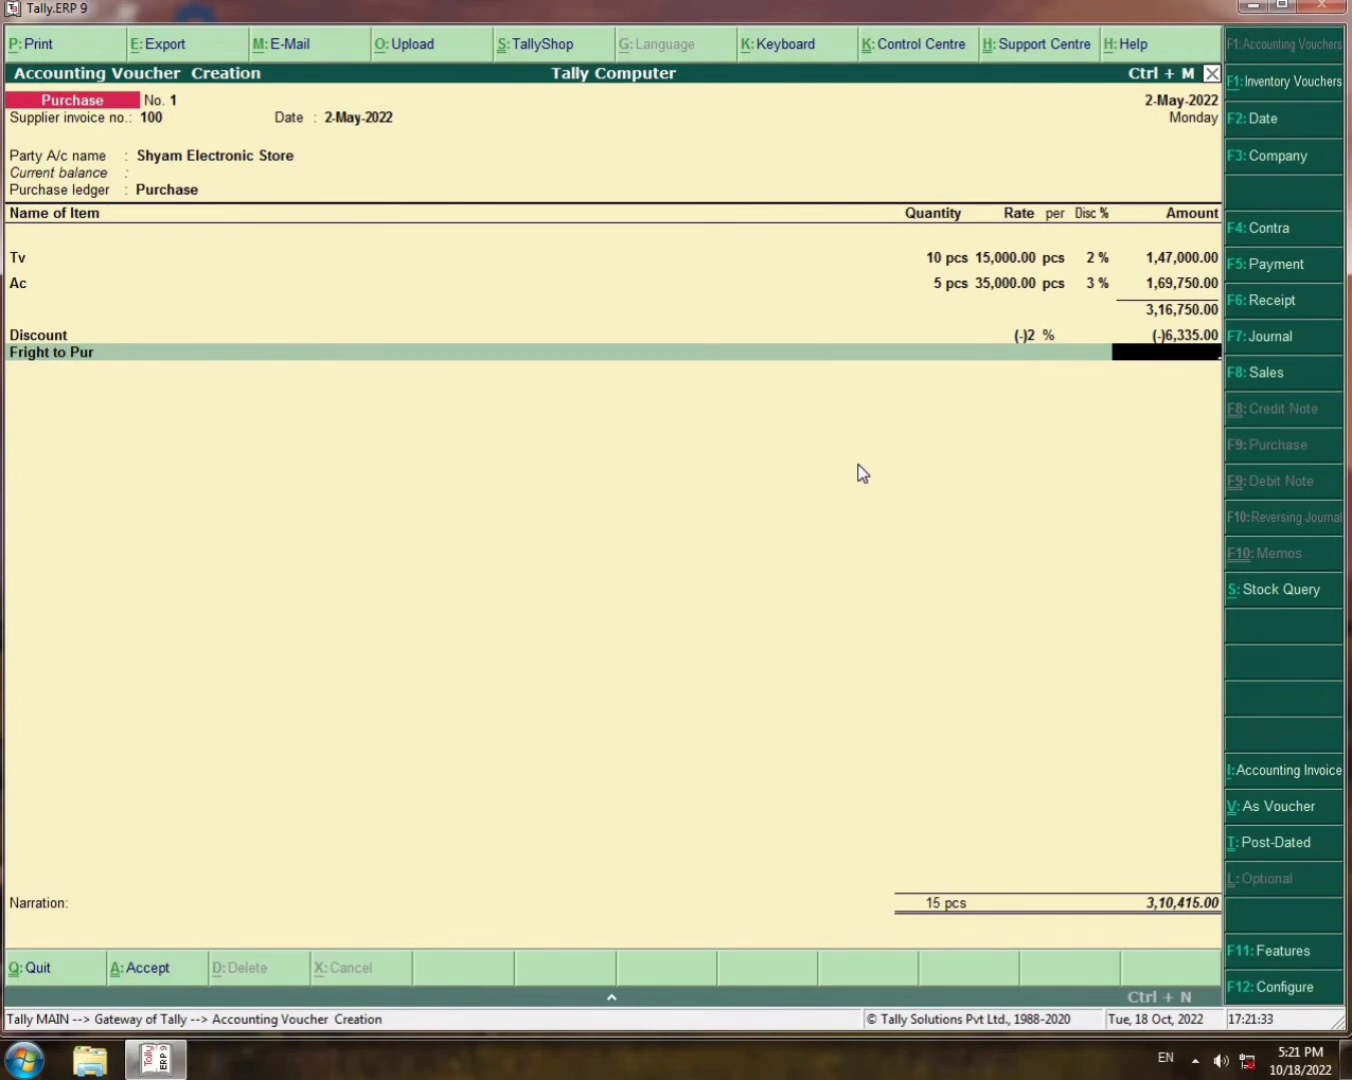
{"action": "type", "text": "500"}
{"action": "key", "text": "Return"}
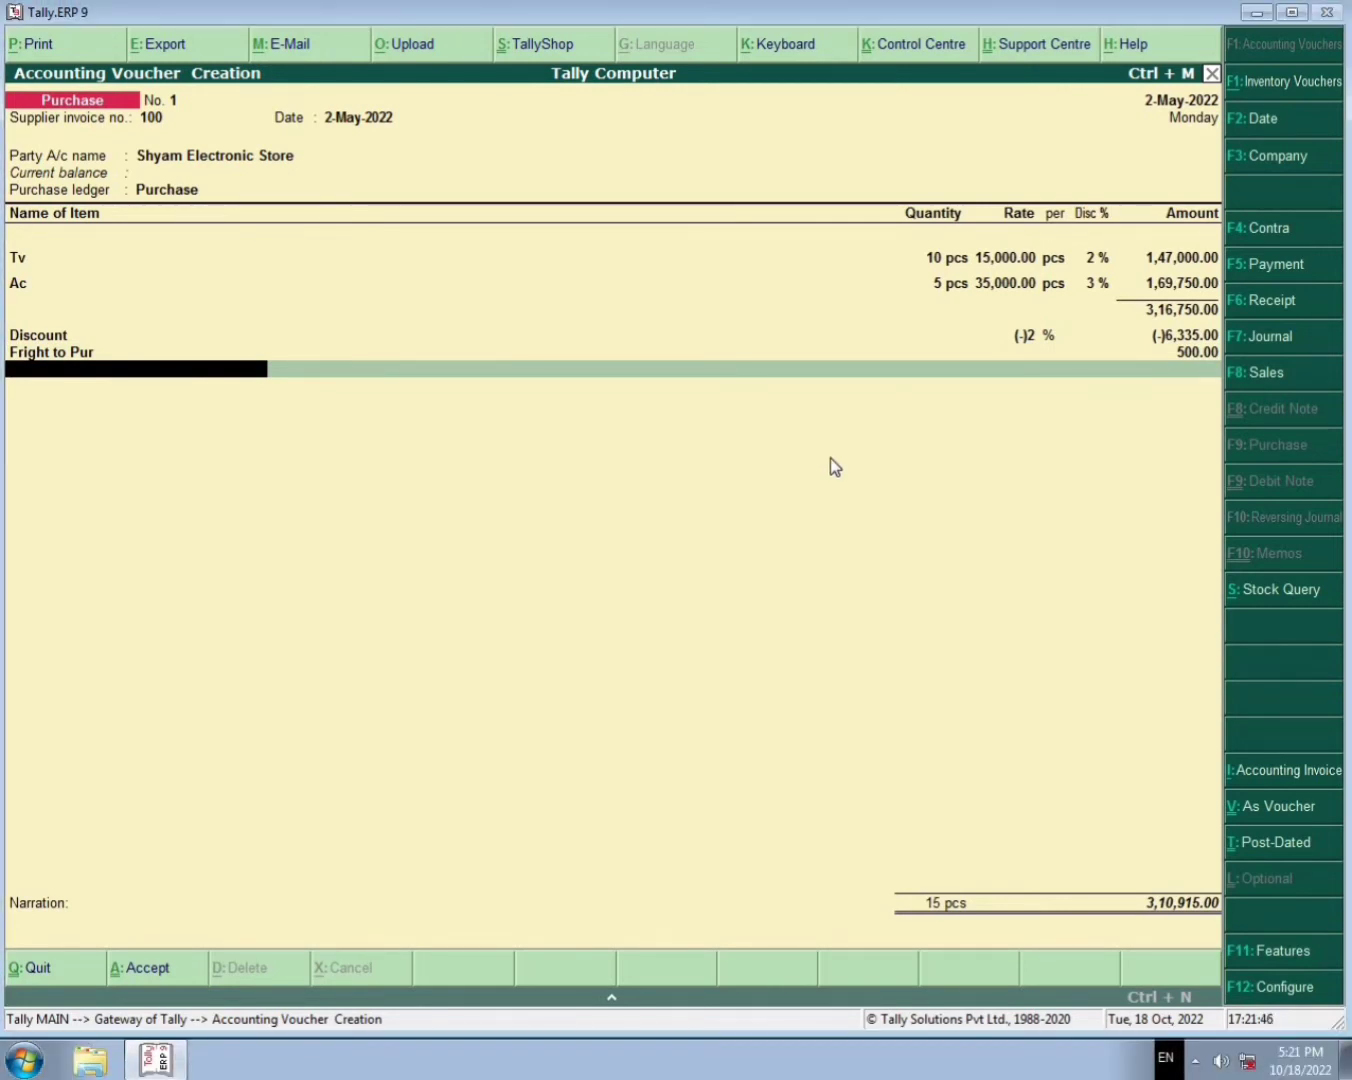
{"action": "key", "text": "Return"}
{"action": "key", "text": "Return"}
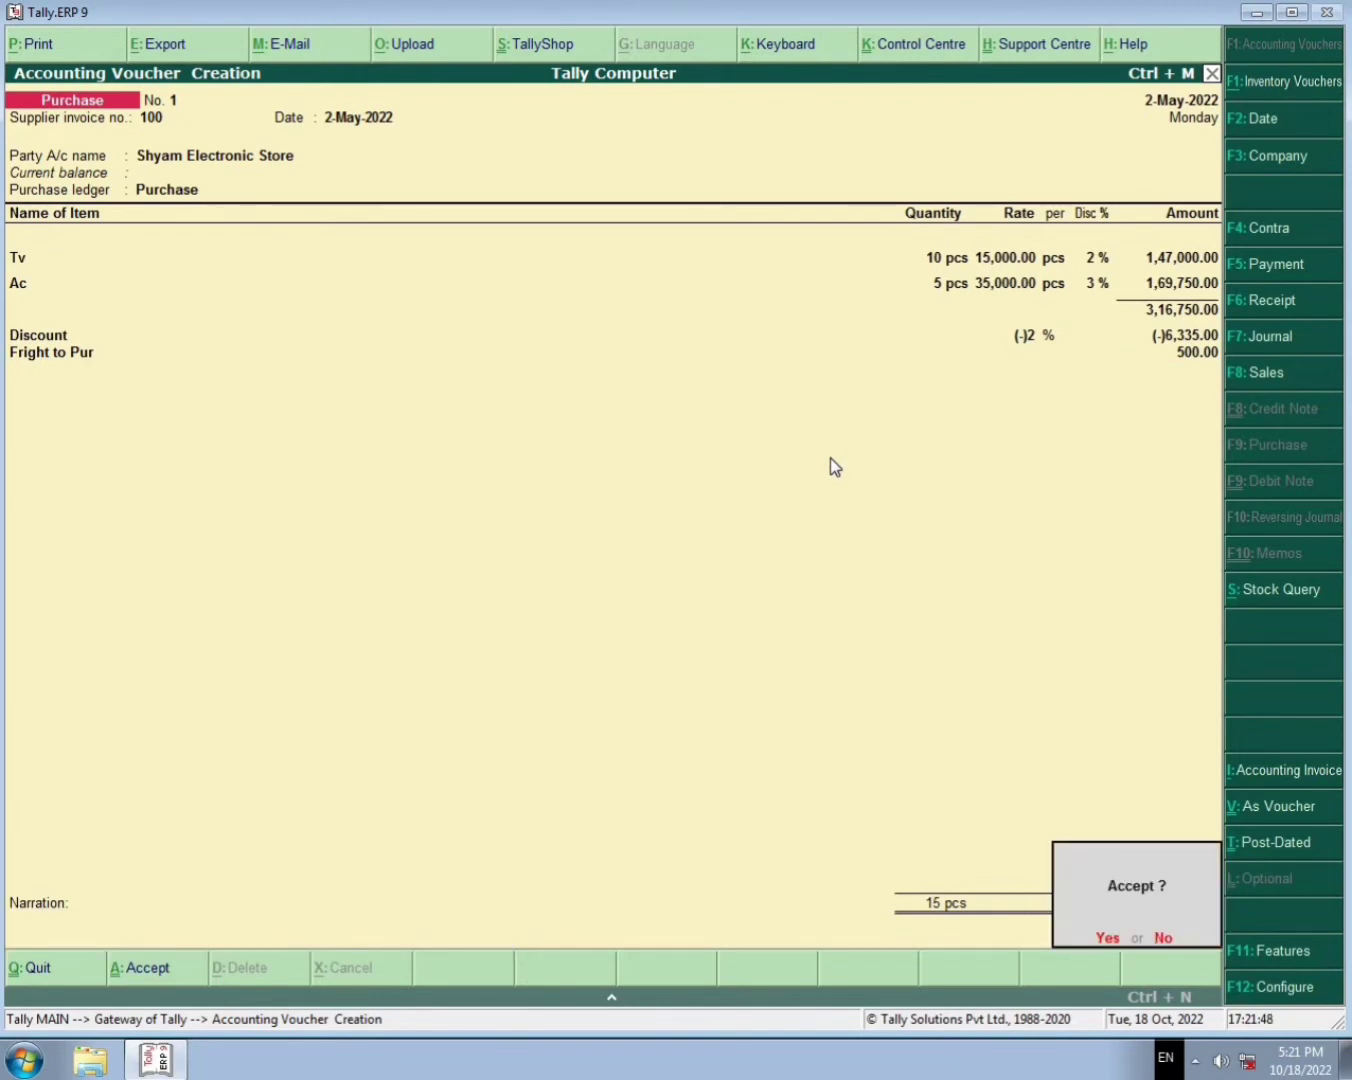
{"action": "key", "text": "Return"}
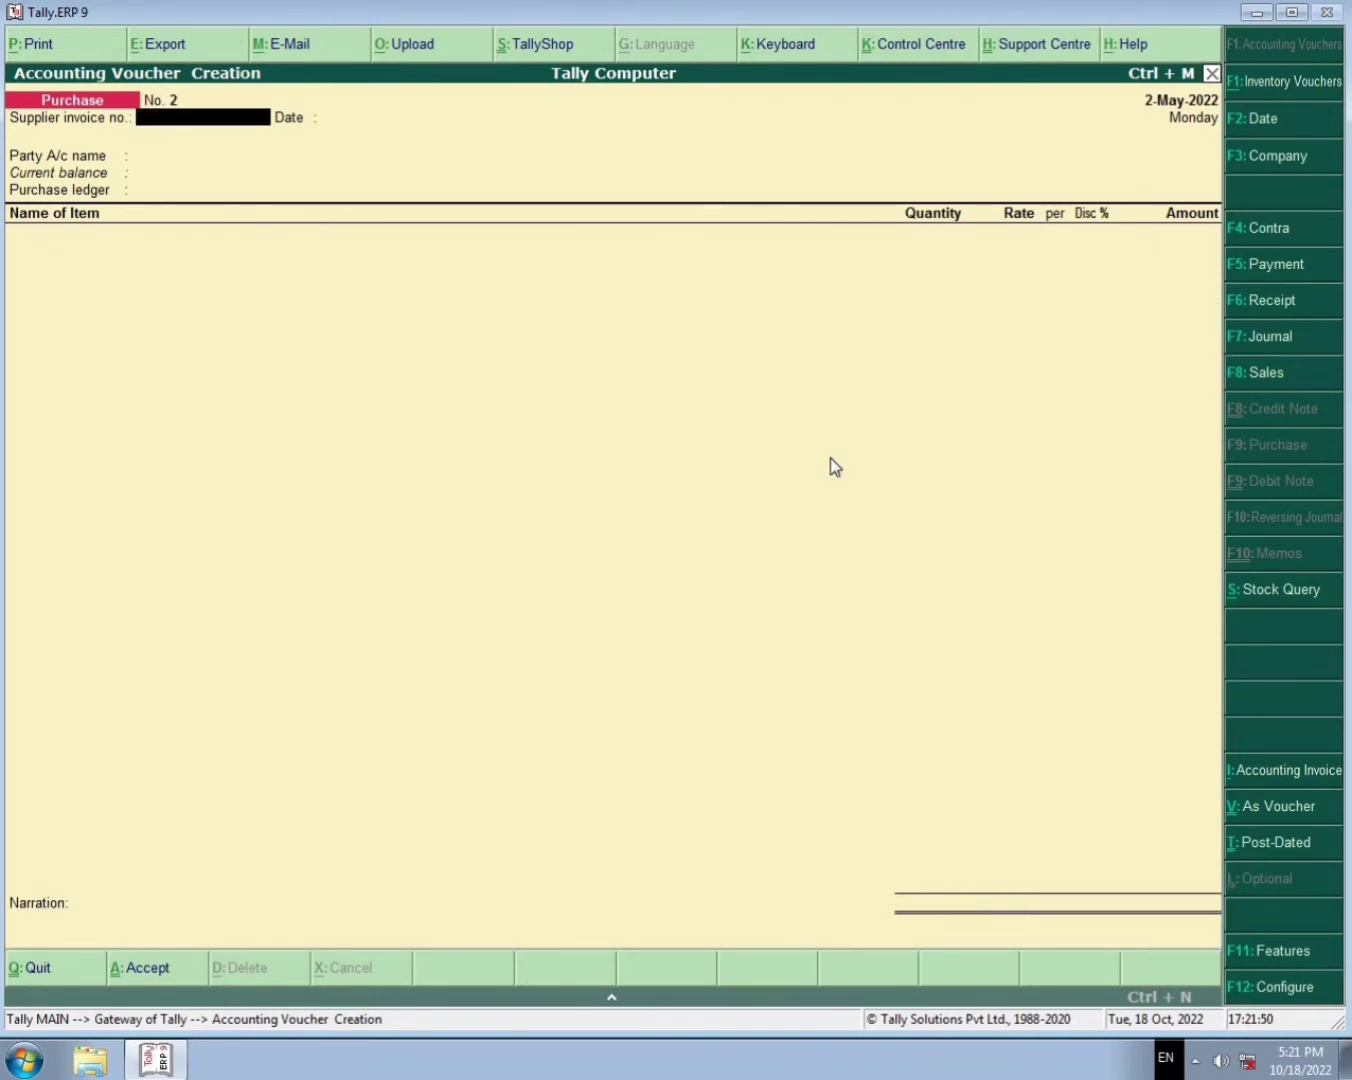
Start a sales voucher with reference number 100 and set its date to 1/6/2022.
{"action": "key", "text": "F8"}
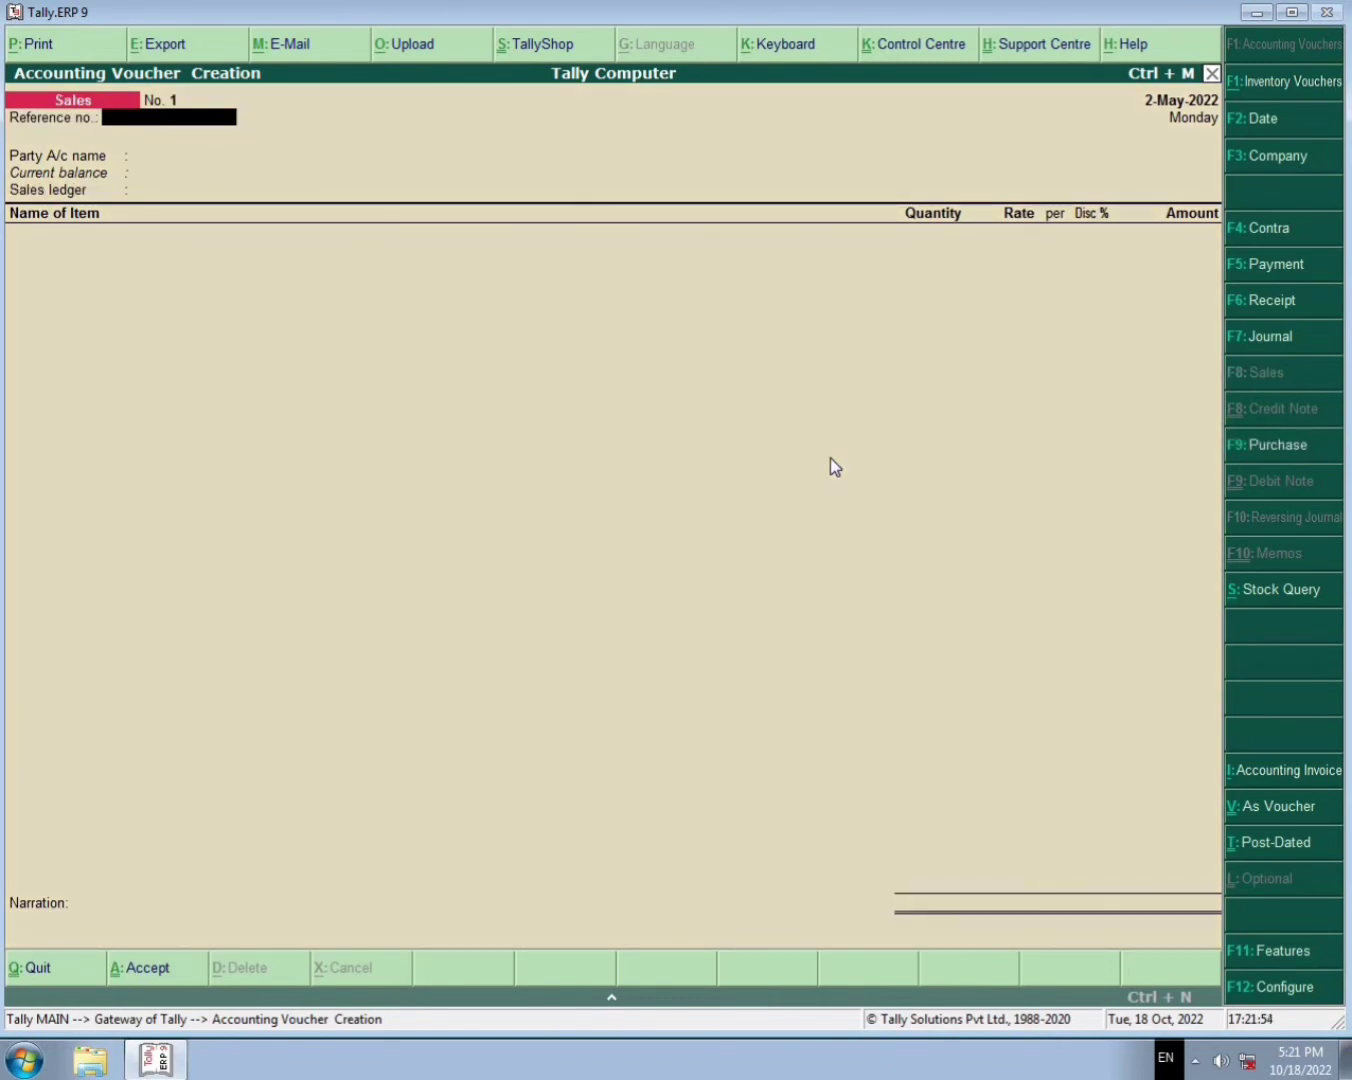
{"action": "type", "text": "100"}
{"action": "key", "text": "Return"}
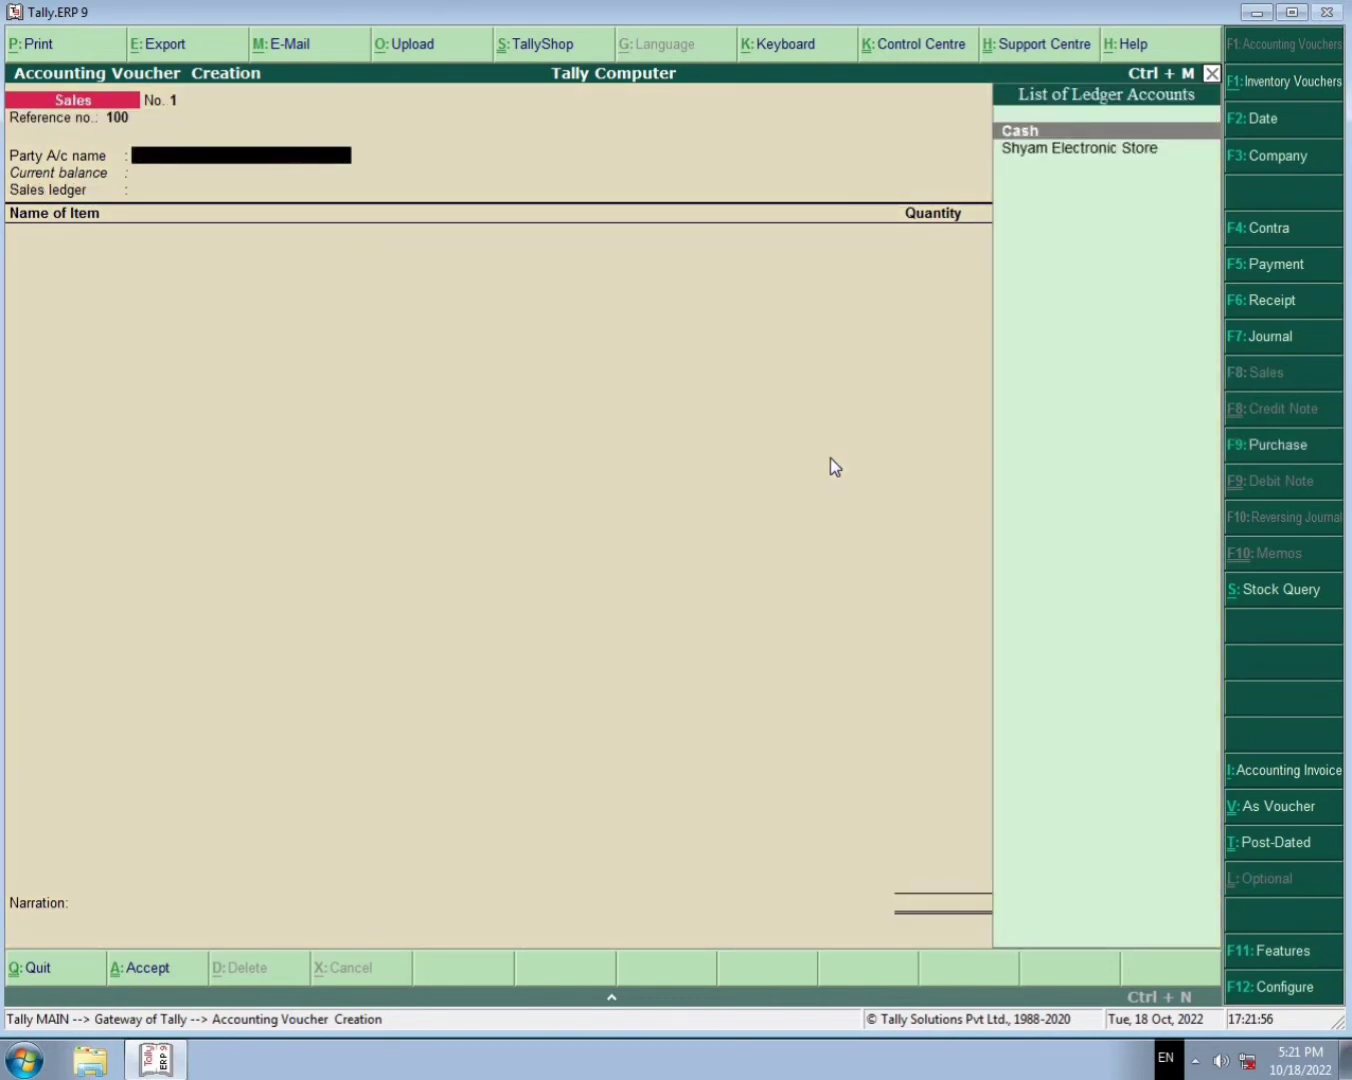
{"action": "key", "text": "F2"}
{"action": "type", "text": "1/6/2022"}
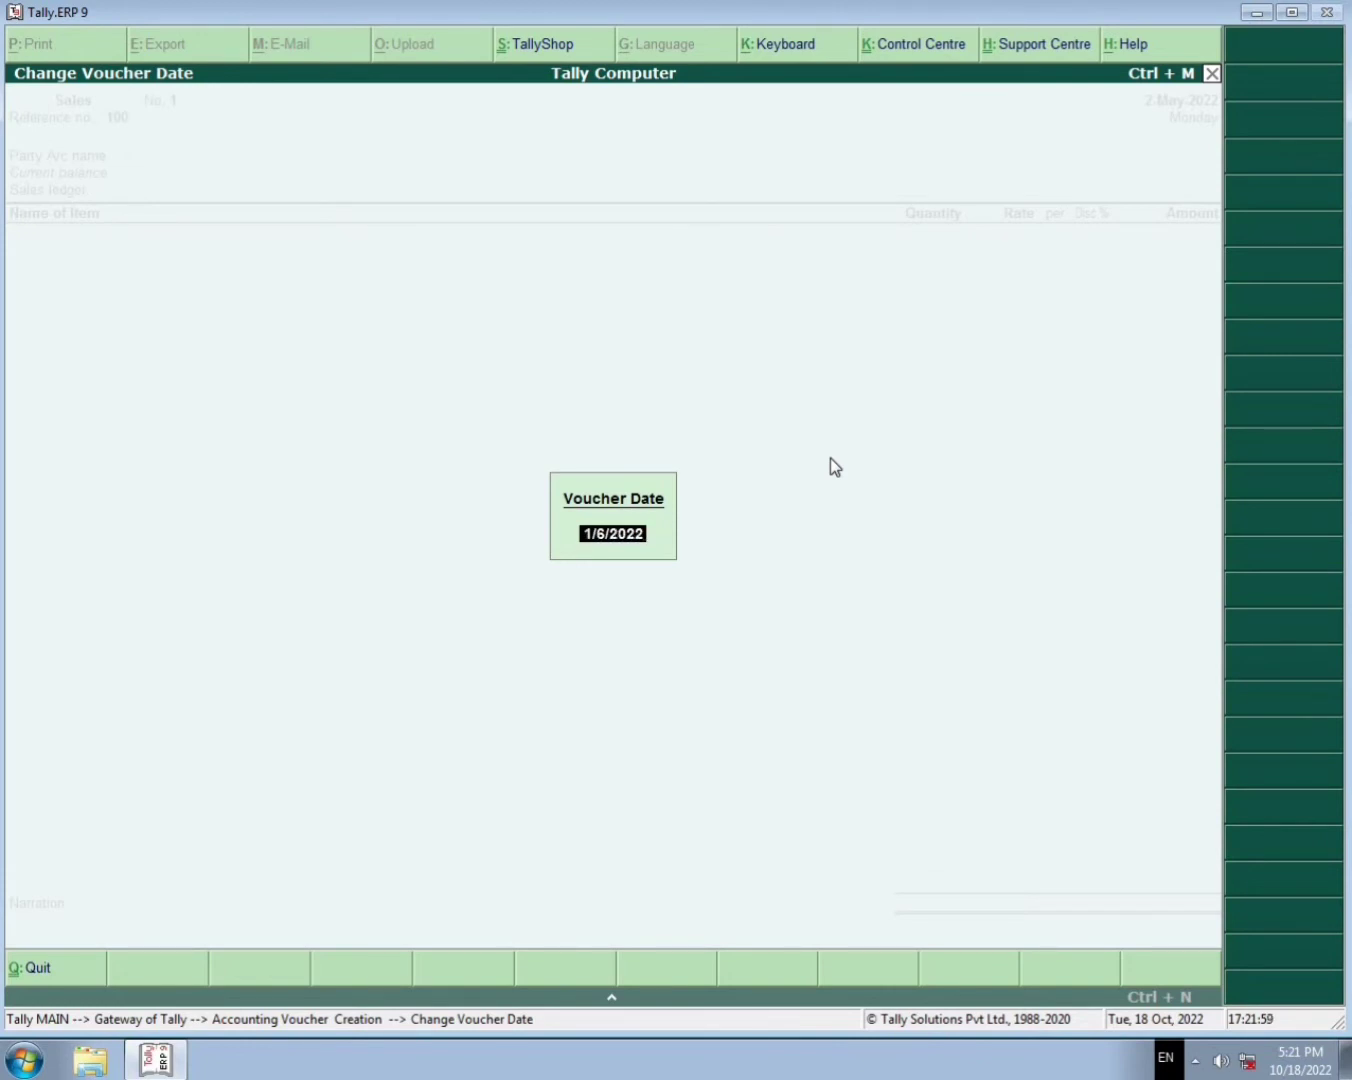
{"action": "key", "text": "Return"}
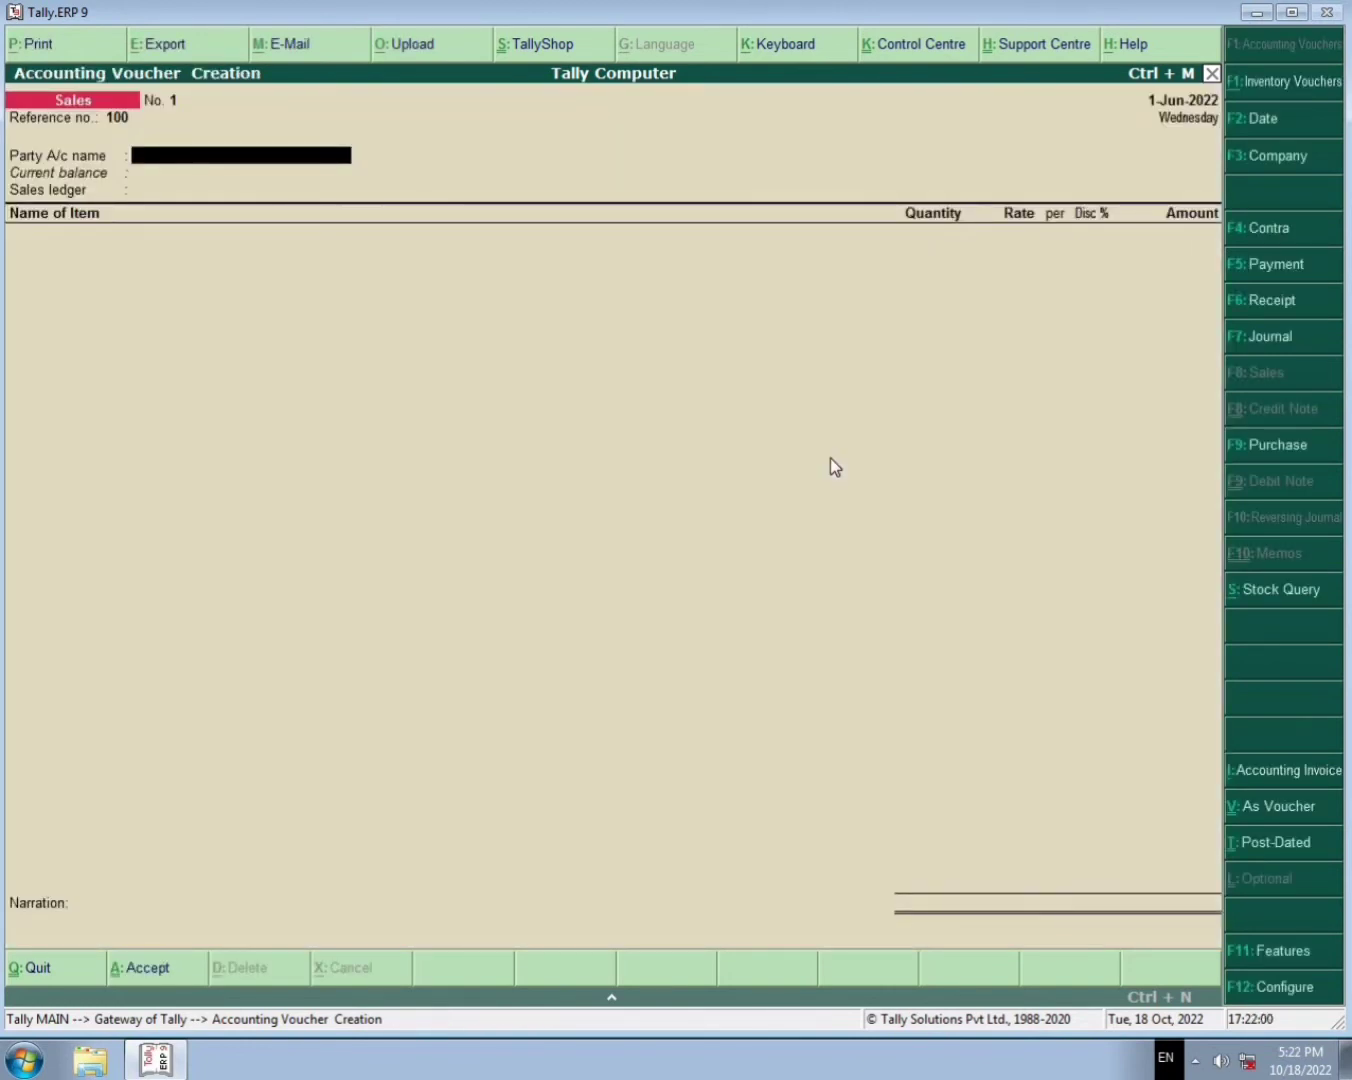
Name a new party ledger Mohan Store for the sales voucher, leaving its alias blank.
{"action": "key", "text": "alt+c"}
{"action": "type", "text": "Mohqa"}
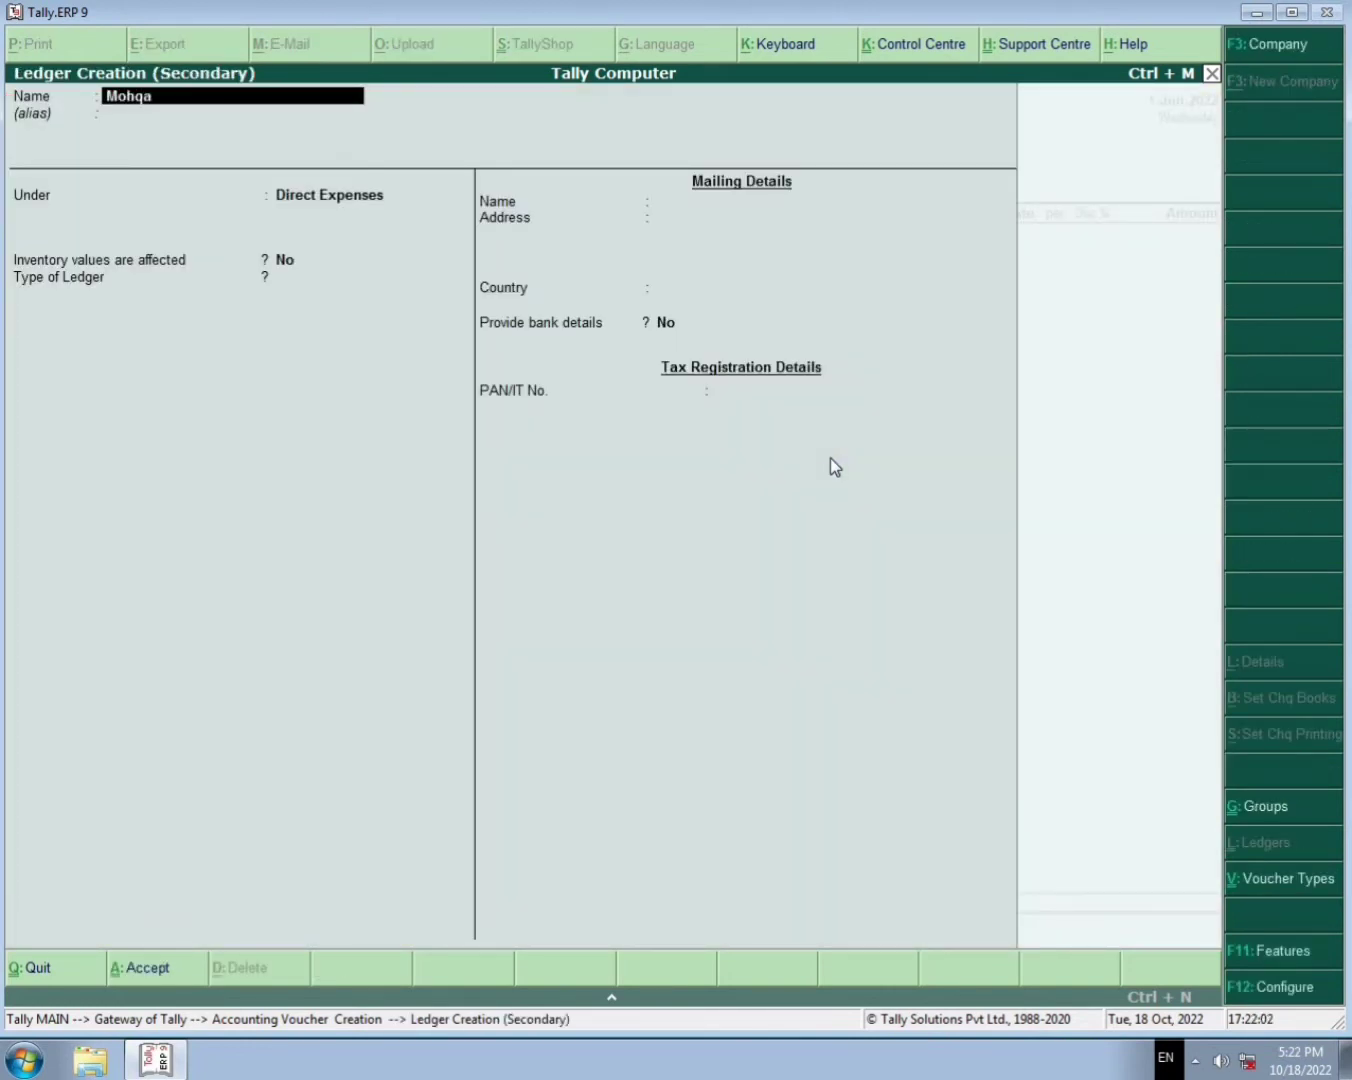
{"action": "key", "text": "BackSpace"}
{"action": "key", "text": "BackSpace"}
{"action": "type", "text": "an"}
{"action": "type", "text": " Stot"}
{"action": "key", "text": "BackSpace"}
{"action": "type", "text": "re"}
{"action": "key", "text": "Return"}
{"action": "key", "text": "Return"}
Place the Mohan Store ledger under Sundry Debtors and save it with the default balance and mailing details.
{"action": "type", "text": "S"}
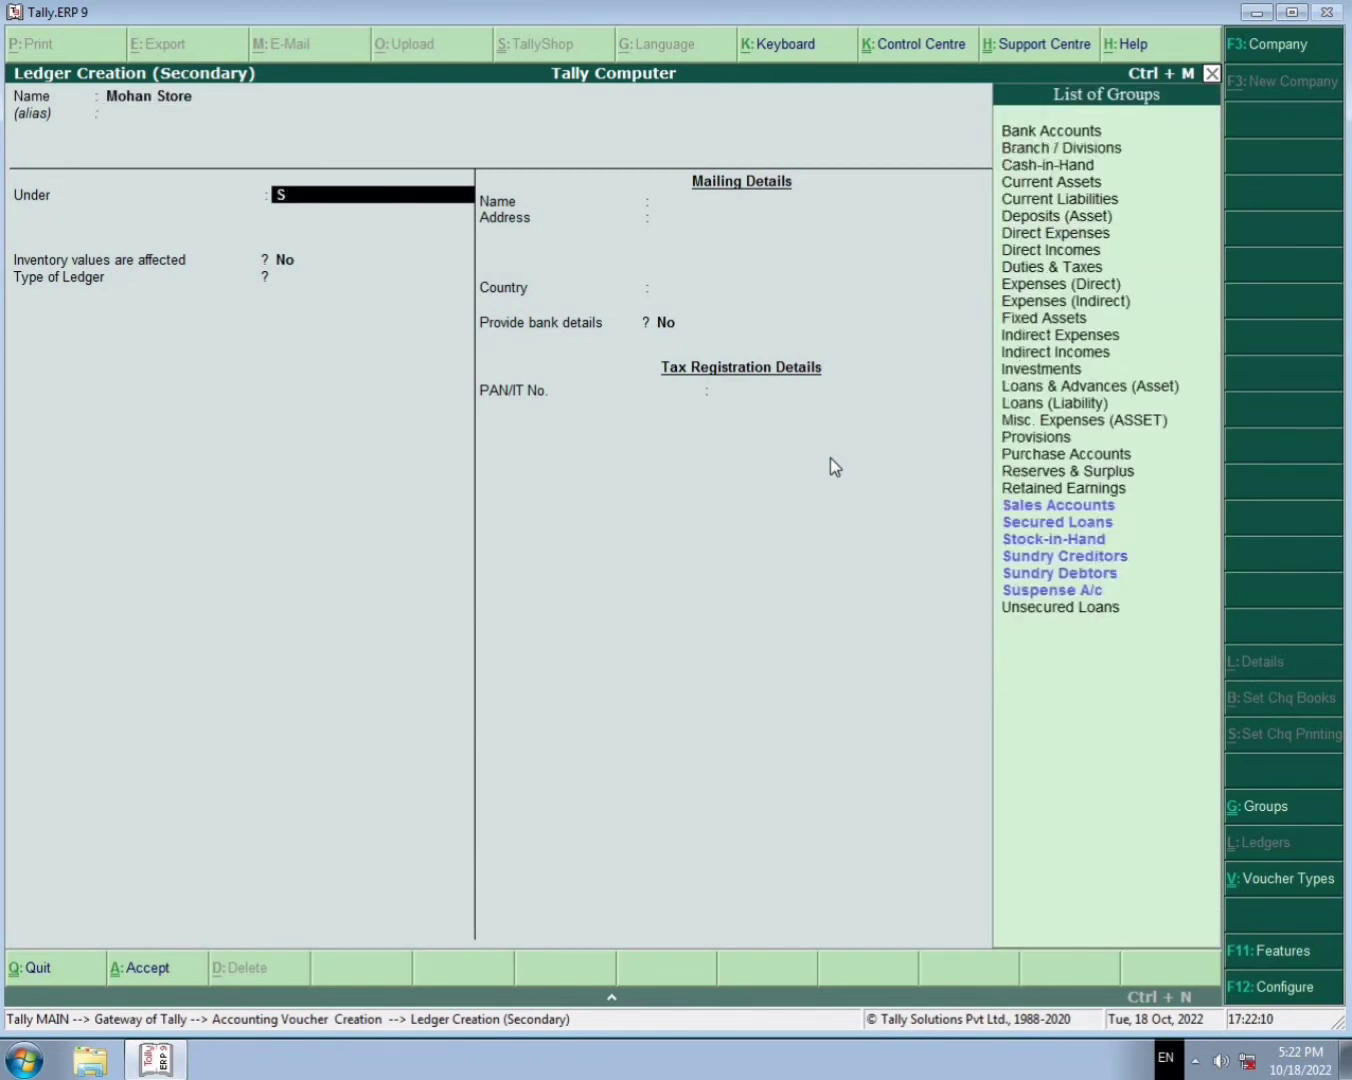
{"action": "type", "text": "u"}
{"action": "key", "text": "Down"}
{"action": "key", "text": "Down"}
{"action": "key", "text": "Return"}
{"action": "key", "text": "Return"}
{"action": "key", "text": "Return"}
{"action": "key", "text": "Return"}
{"action": "key", "text": "Return"}
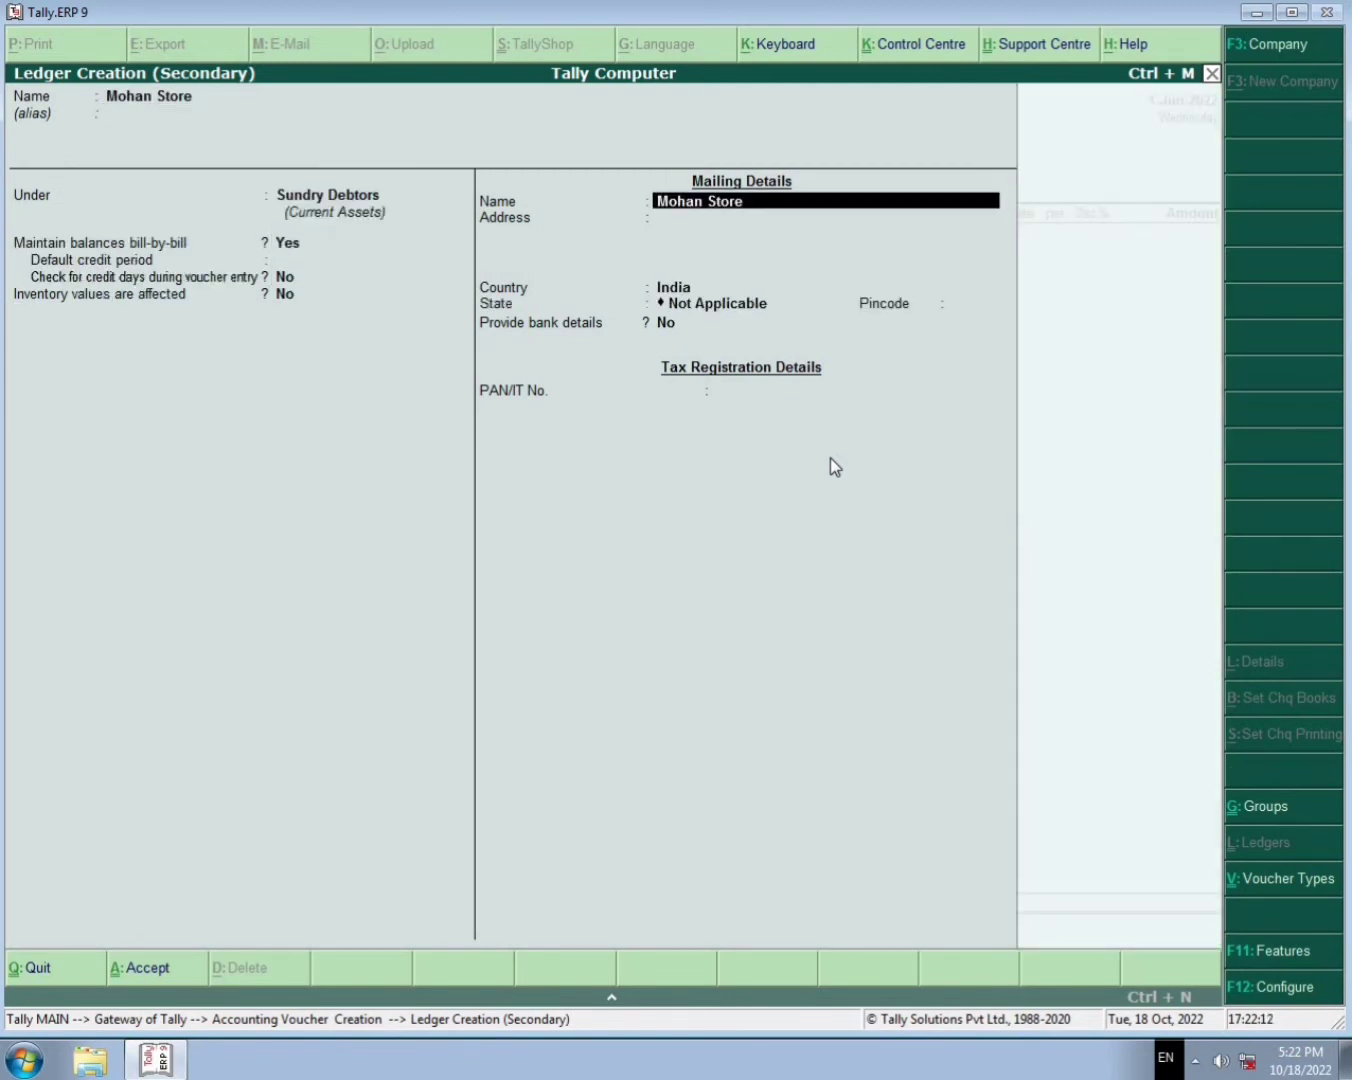
{"action": "key", "text": "Return"}
{"action": "key", "text": "Return"}
{"action": "key", "text": "Return"}
{"action": "key", "text": "Return"}
{"action": "key", "text": "Return"}
{"action": "key", "text": "Return"}
{"action": "key", "text": "Return"}
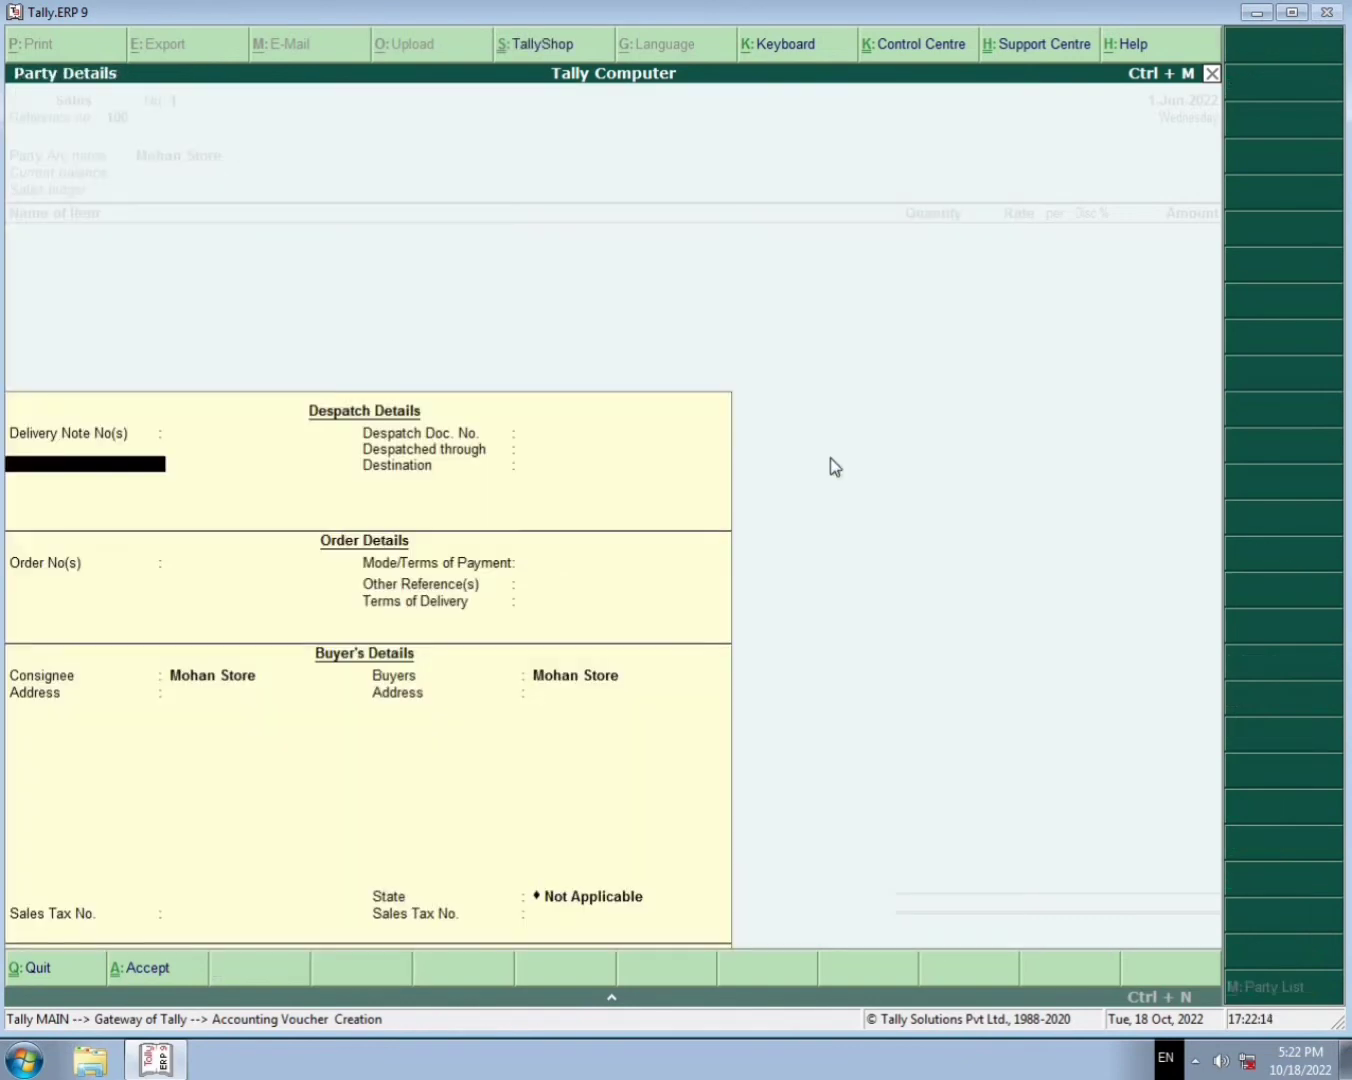
Accept the despatch, order and buyer details for Mohan Store without filling in the empty fields.
{"action": "key", "text": "Return"}
{"action": "key", "text": "Return"}
{"action": "key", "text": "Return"}
{"action": "key", "text": "Return"}
{"action": "key", "text": "Return"}
{"action": "key", "text": "Return"}
{"action": "key", "text": "Return"}
{"action": "key", "text": "Return"}
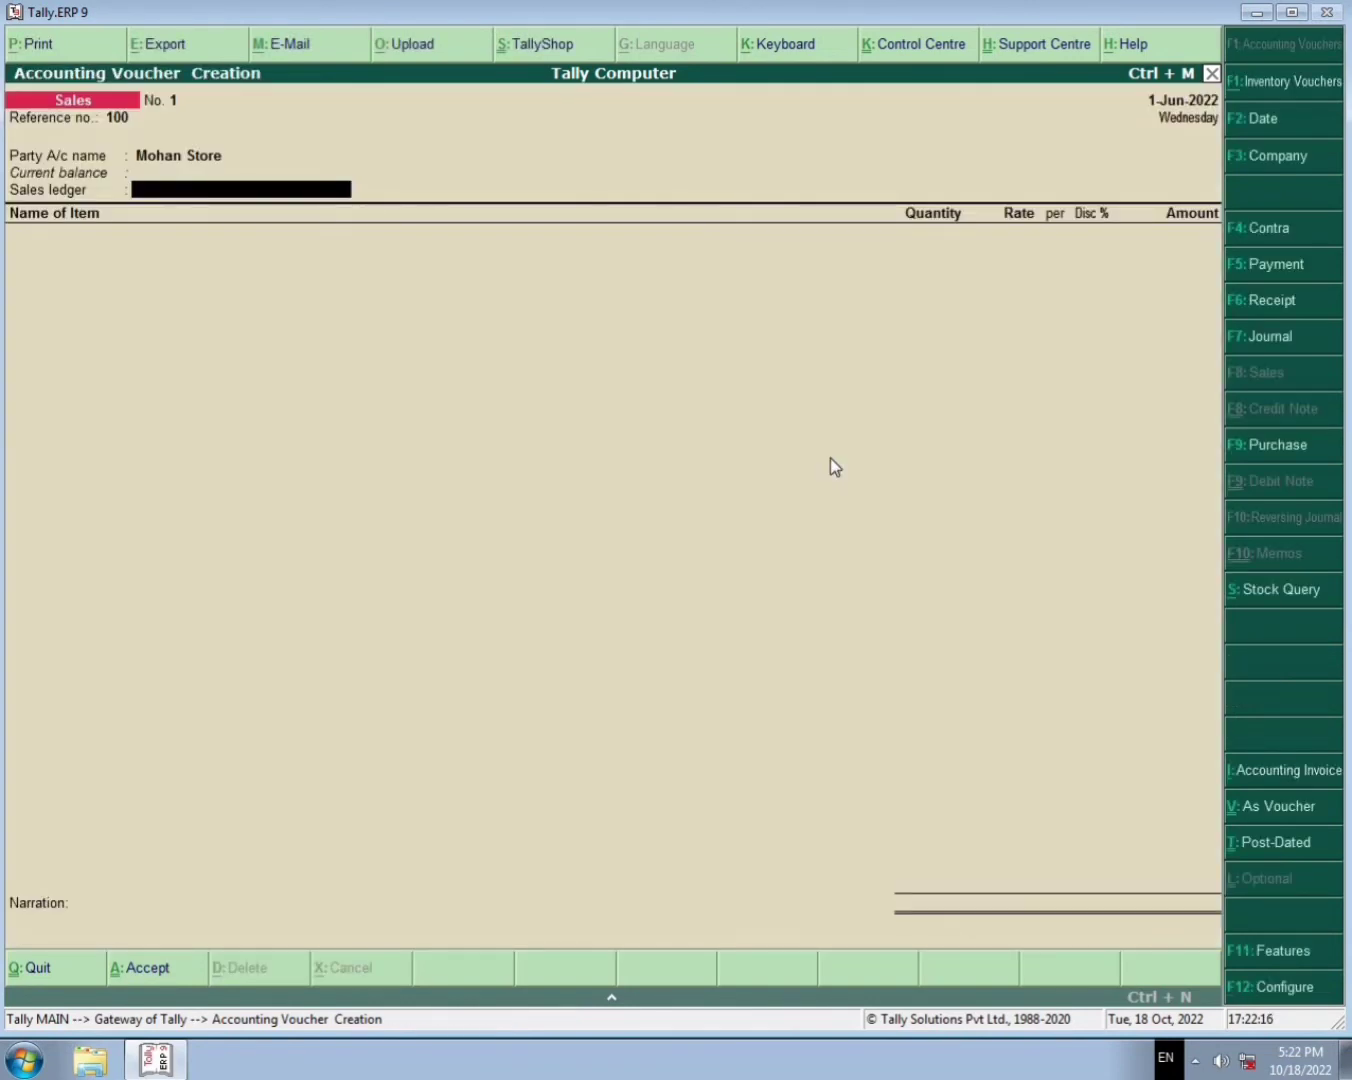
Create a sales ledger named Sale under Sales Accounts for the voucher, keeping the default inventory and ledger type settings.
{"action": "key", "text": "alt+c"}
{"action": "type", "text": "Sale"}
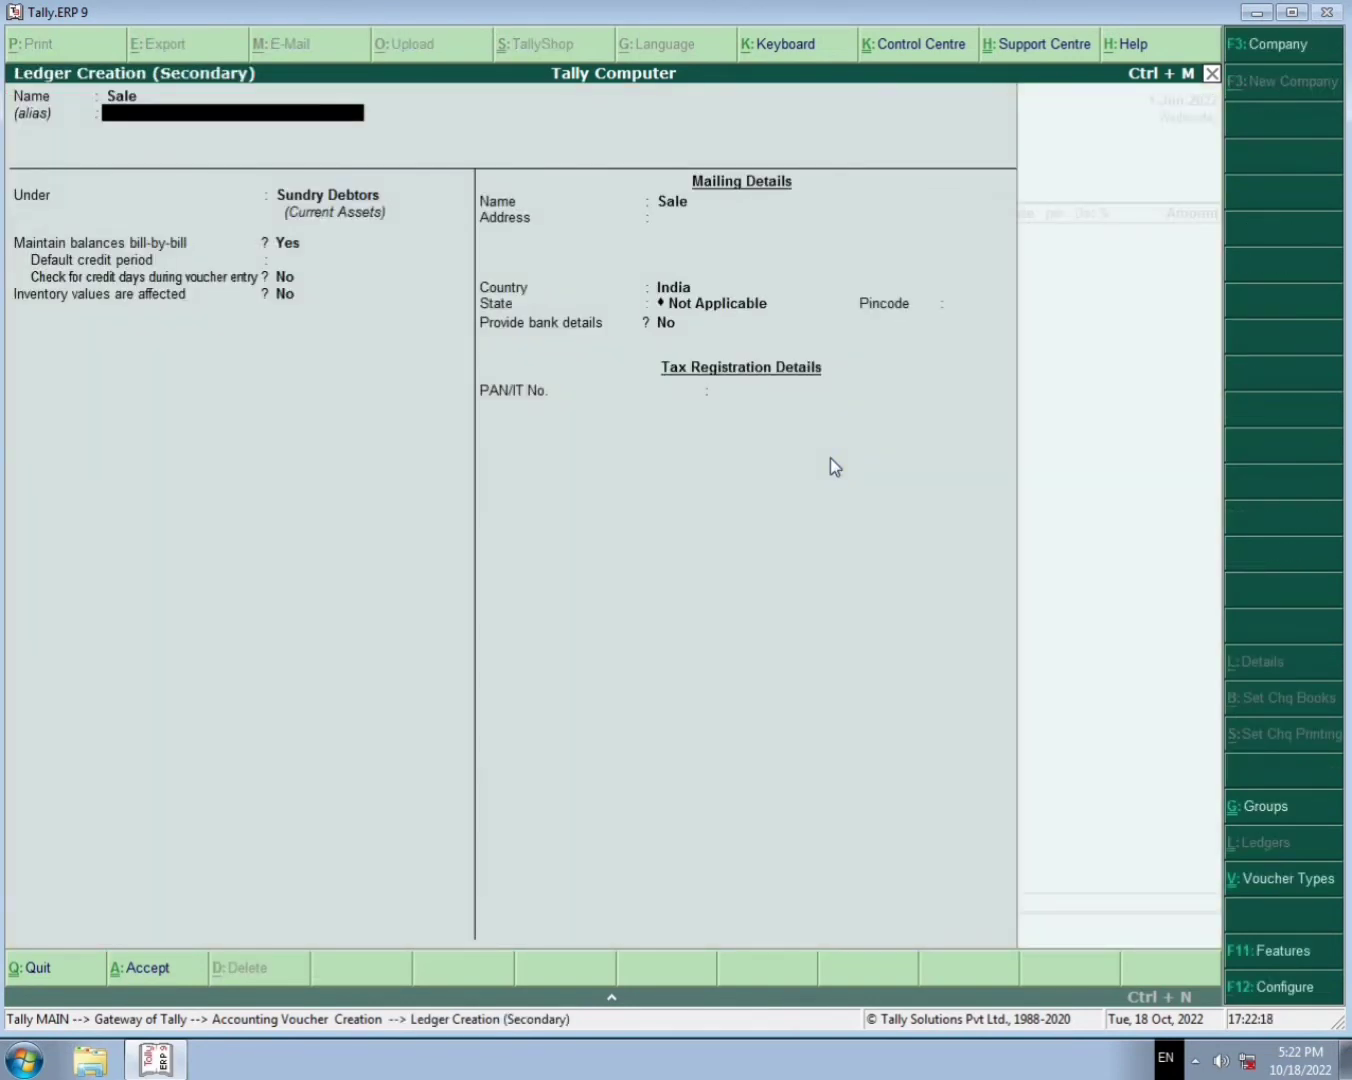
{"action": "key", "text": "Return"}
{"action": "type", "text": "Sa"}
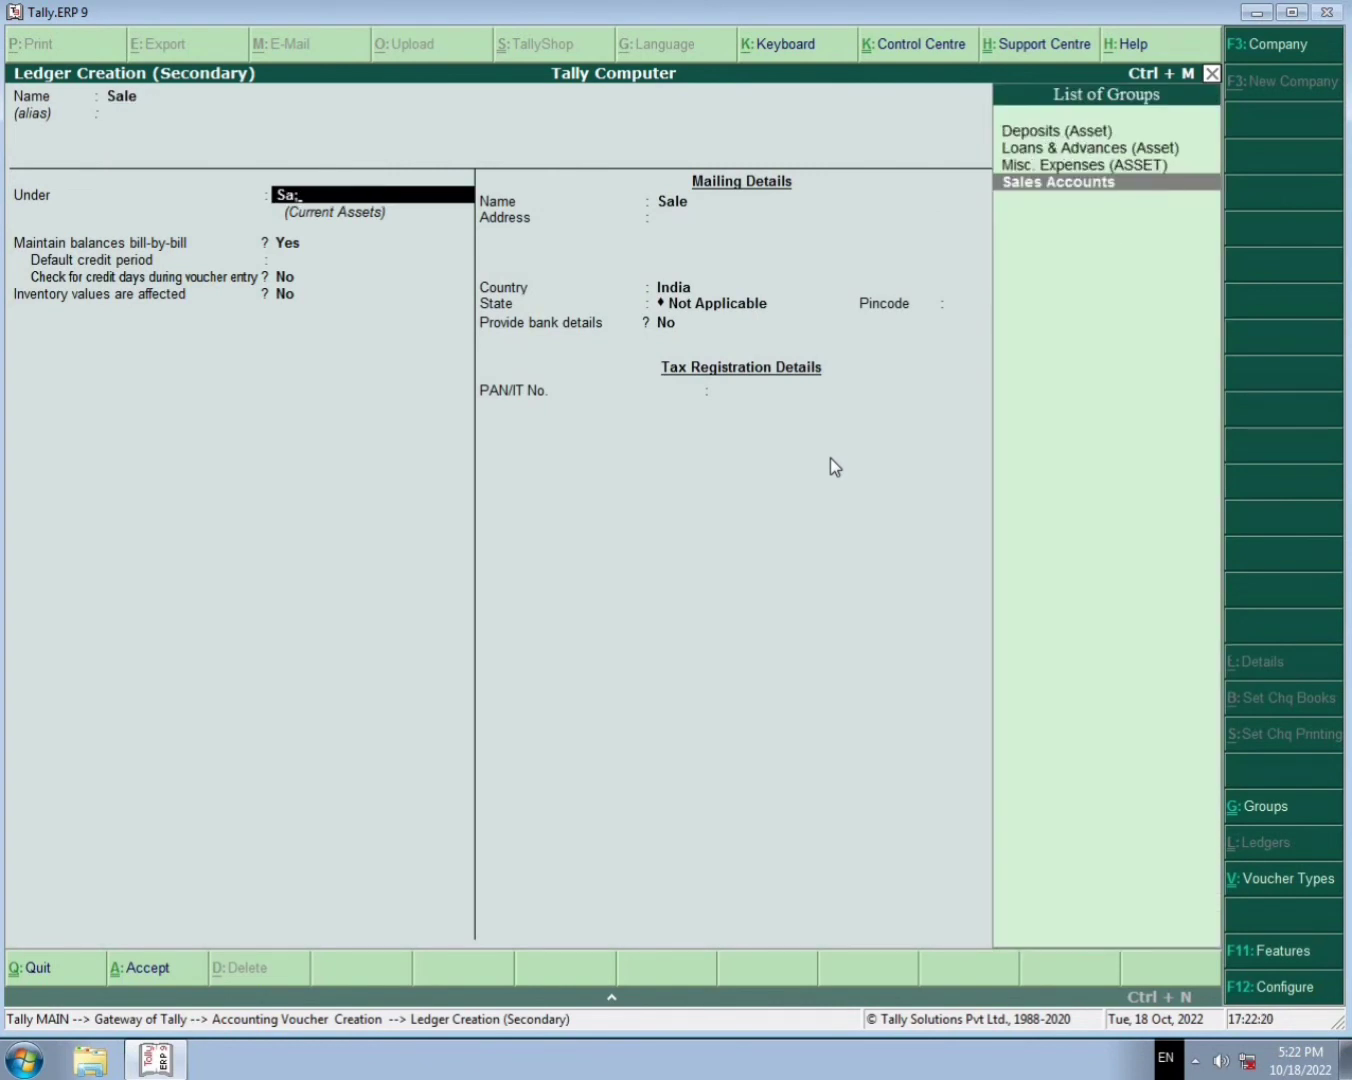
{"action": "type", "text": "le"}
{"action": "key", "text": "Return"}
{"action": "key", "text": "Return"}
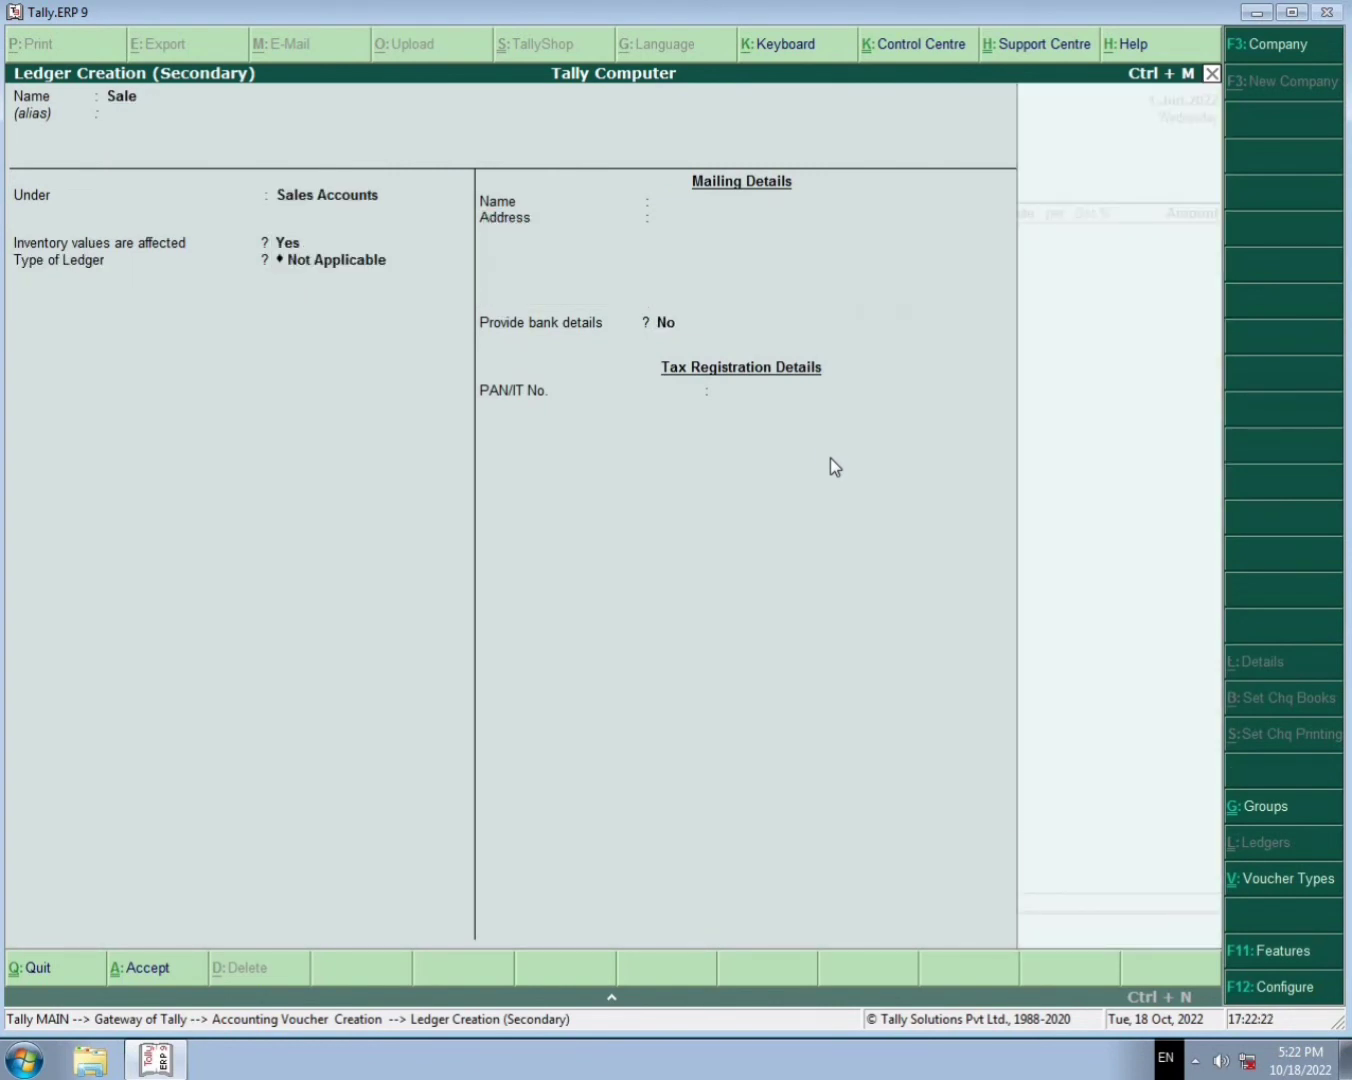
{"action": "key", "text": "Return"}
{"action": "key", "text": "Return"}
Add 3 pcs of the Tv stock item at a rate of 16,000 with a 1.5% discount.
{"action": "type", "text": "T"}
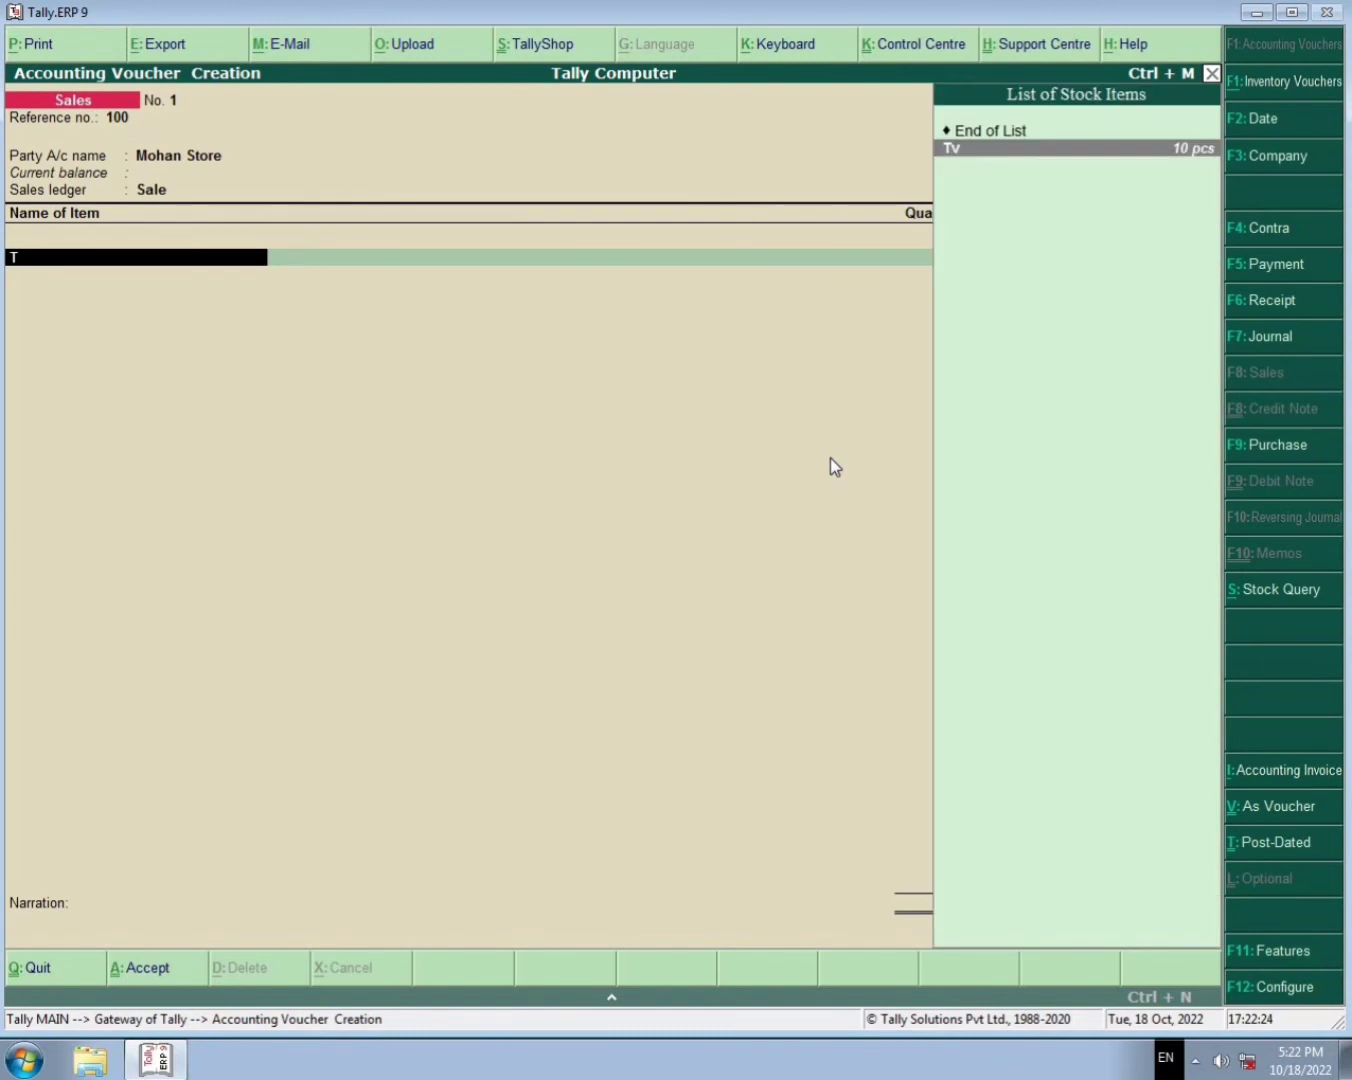
{"action": "key", "text": "Return"}
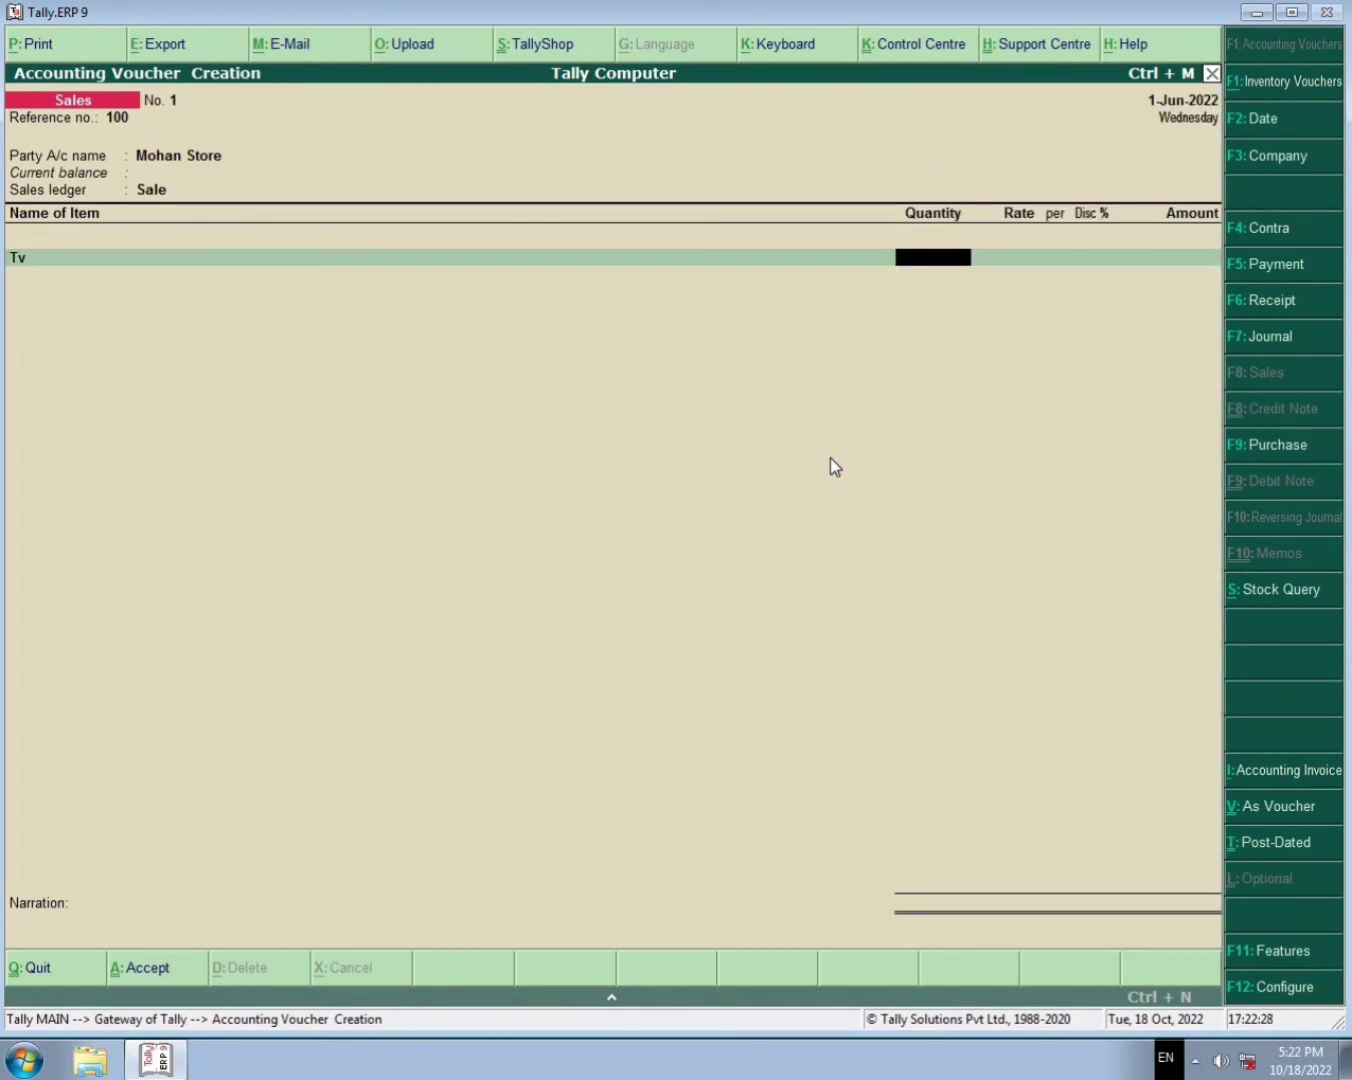
{"action": "type", "text": "3"}
{"action": "key", "text": "Return"}
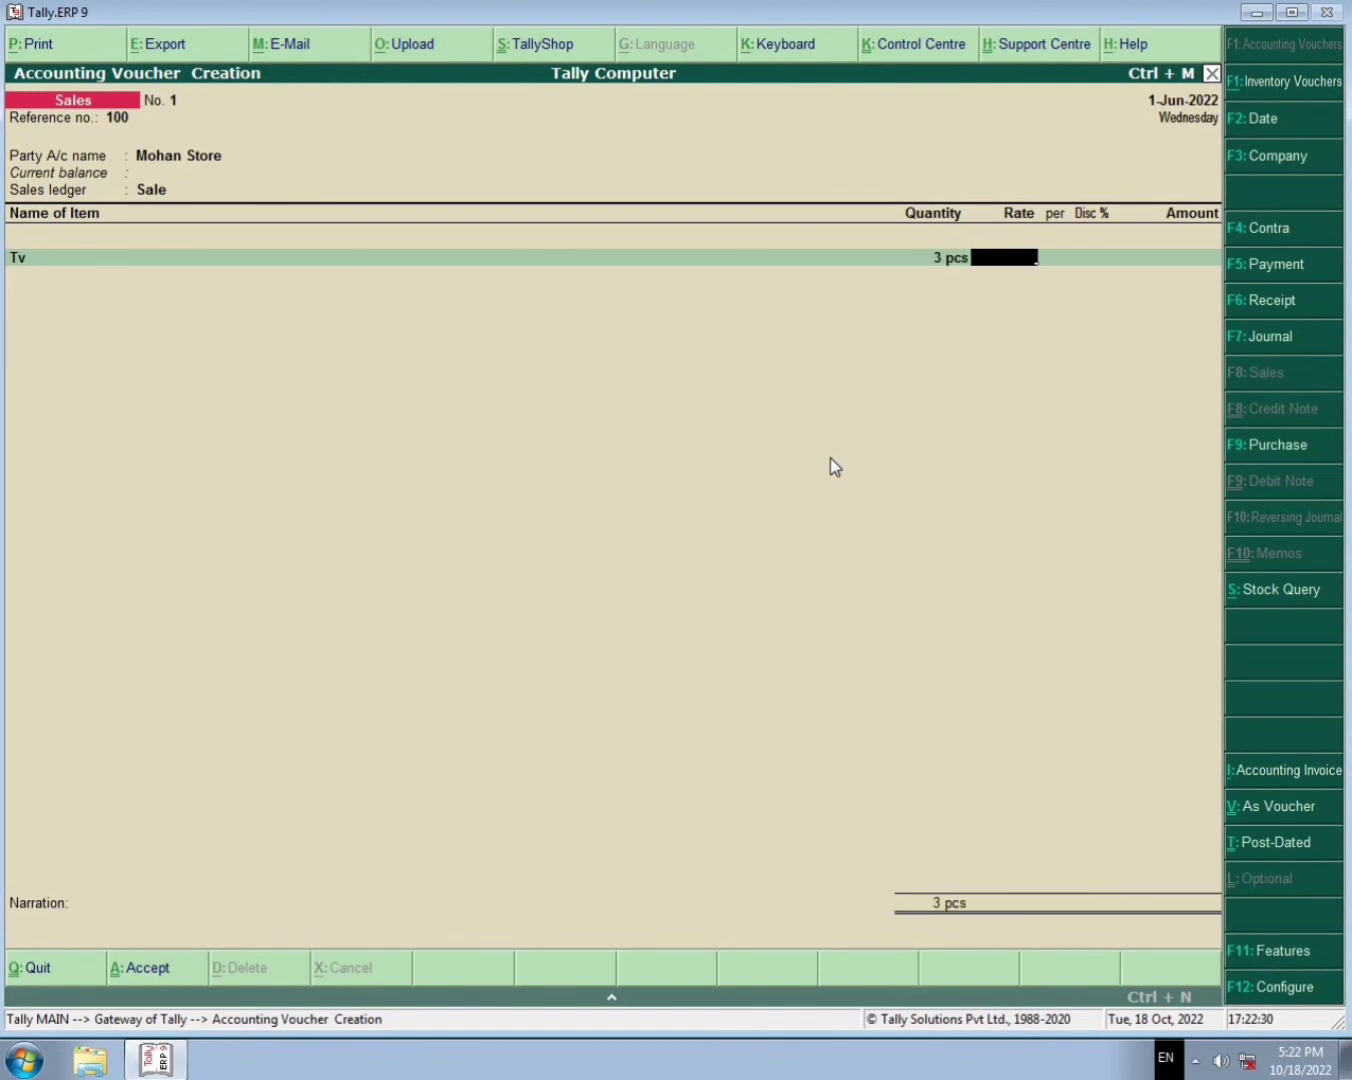
{"action": "type", "text": "16000"}
{"action": "key", "text": "Return"}
{"action": "key", "text": "Return"}
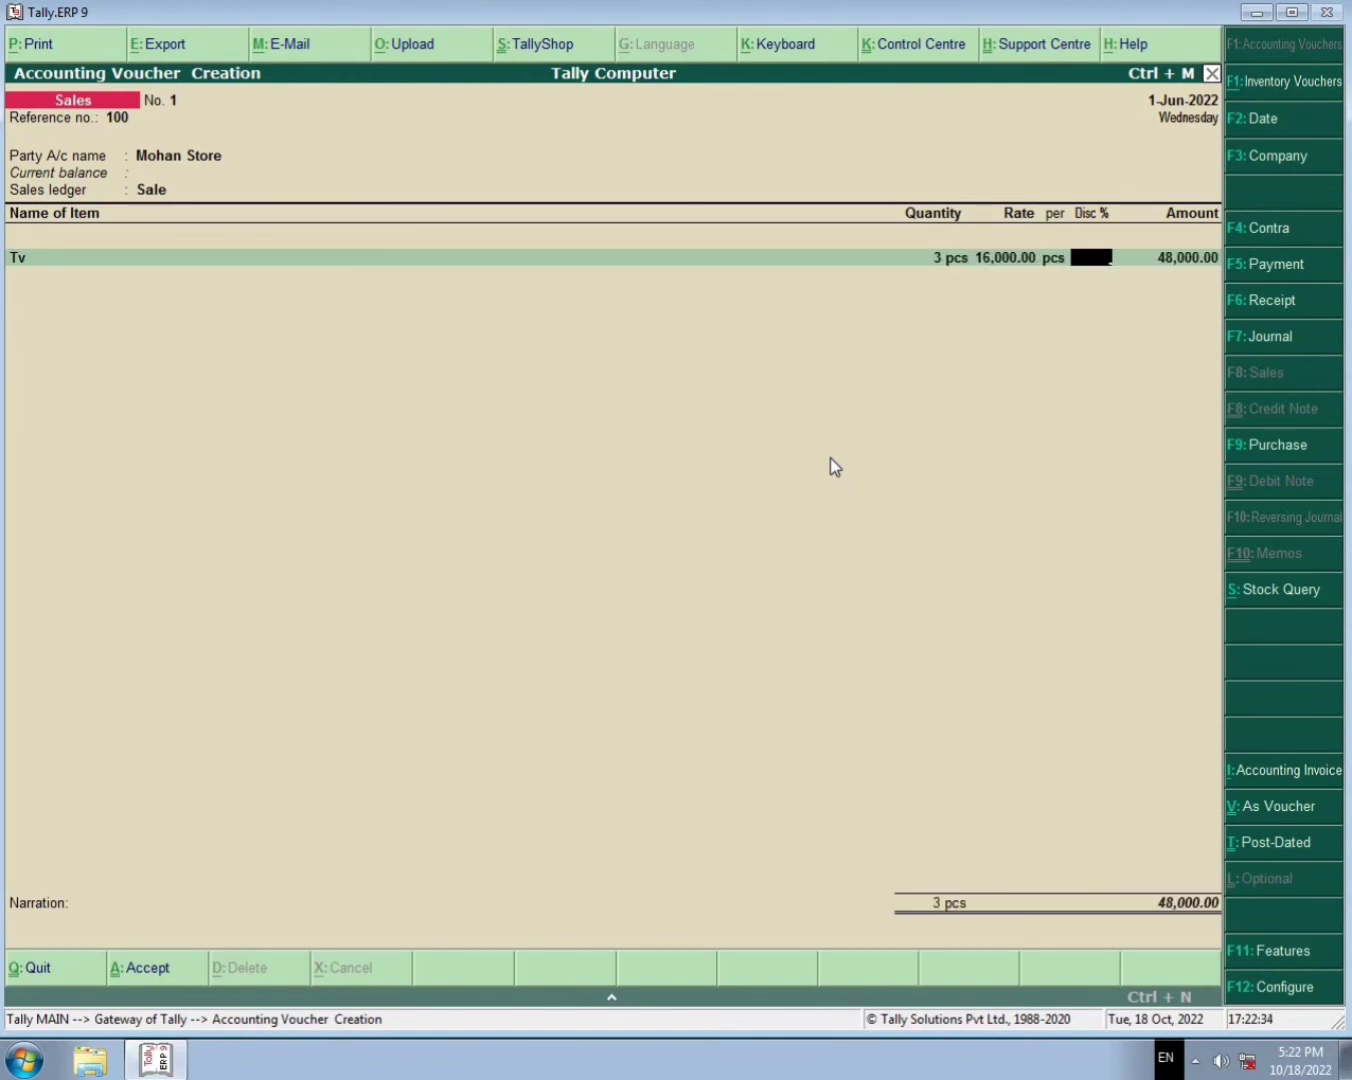
{"action": "type", "text": "1.5"}
{"action": "key", "text": "Return"}
{"action": "key", "text": "Return"}
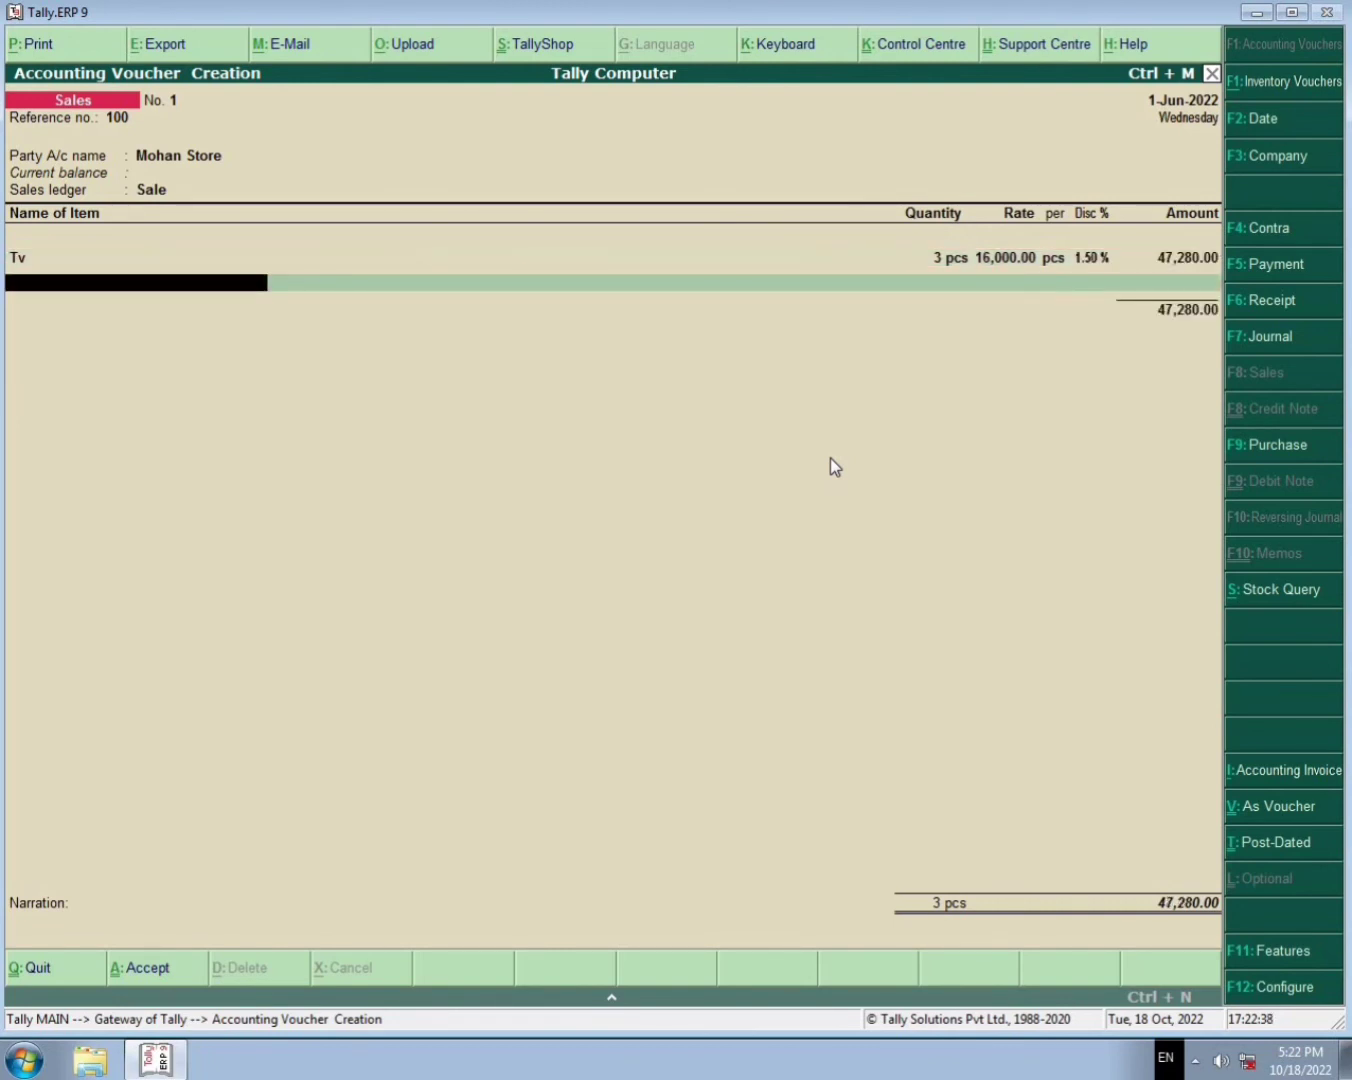
Add 1 pcs of the Ac stock item at a rate of 37,000 with a 3.5% discount.
{"action": "type", "text": "Ac"}
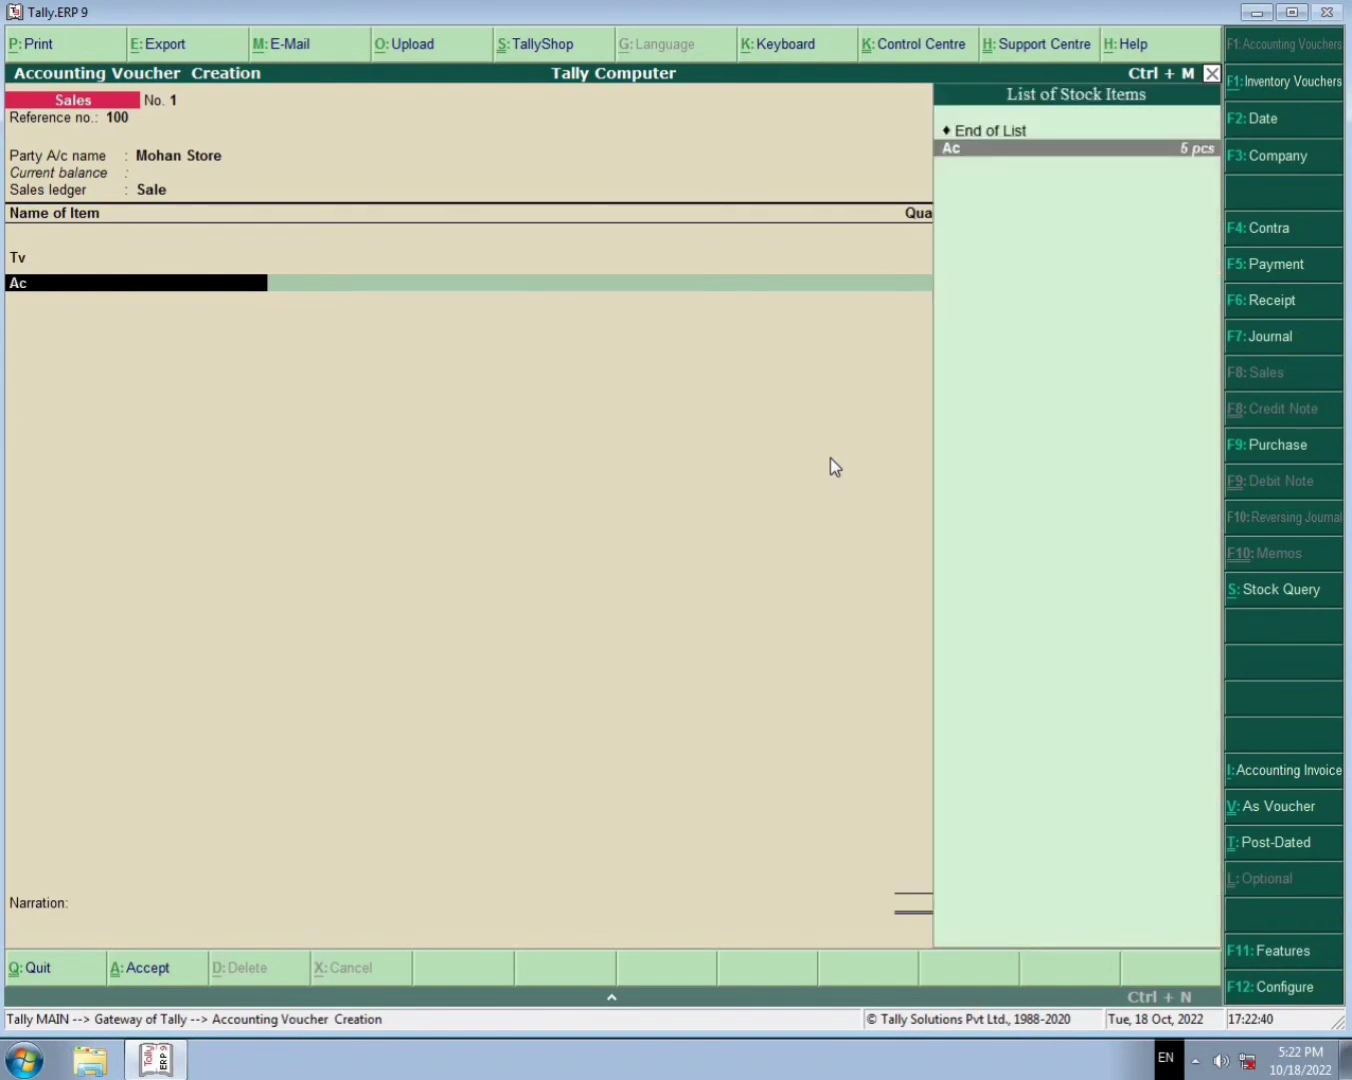
{"action": "key", "text": "Return"}
{"action": "type", "text": "1"}
{"action": "key", "text": "Return"}
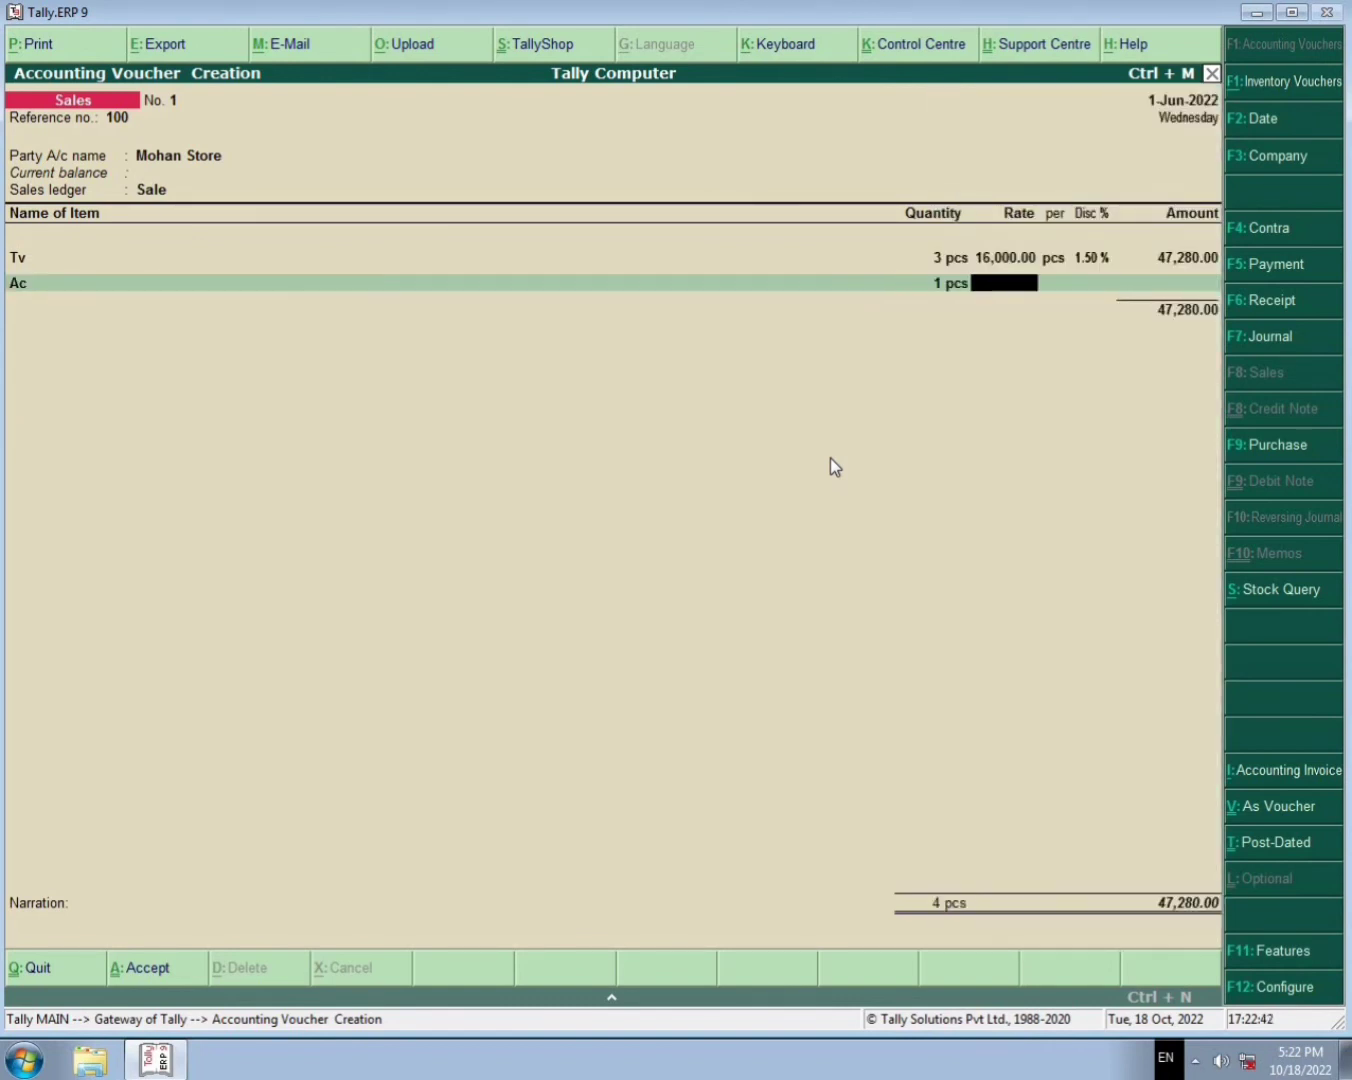
{"action": "type", "text": "37,000"}
{"action": "key", "text": "Return"}
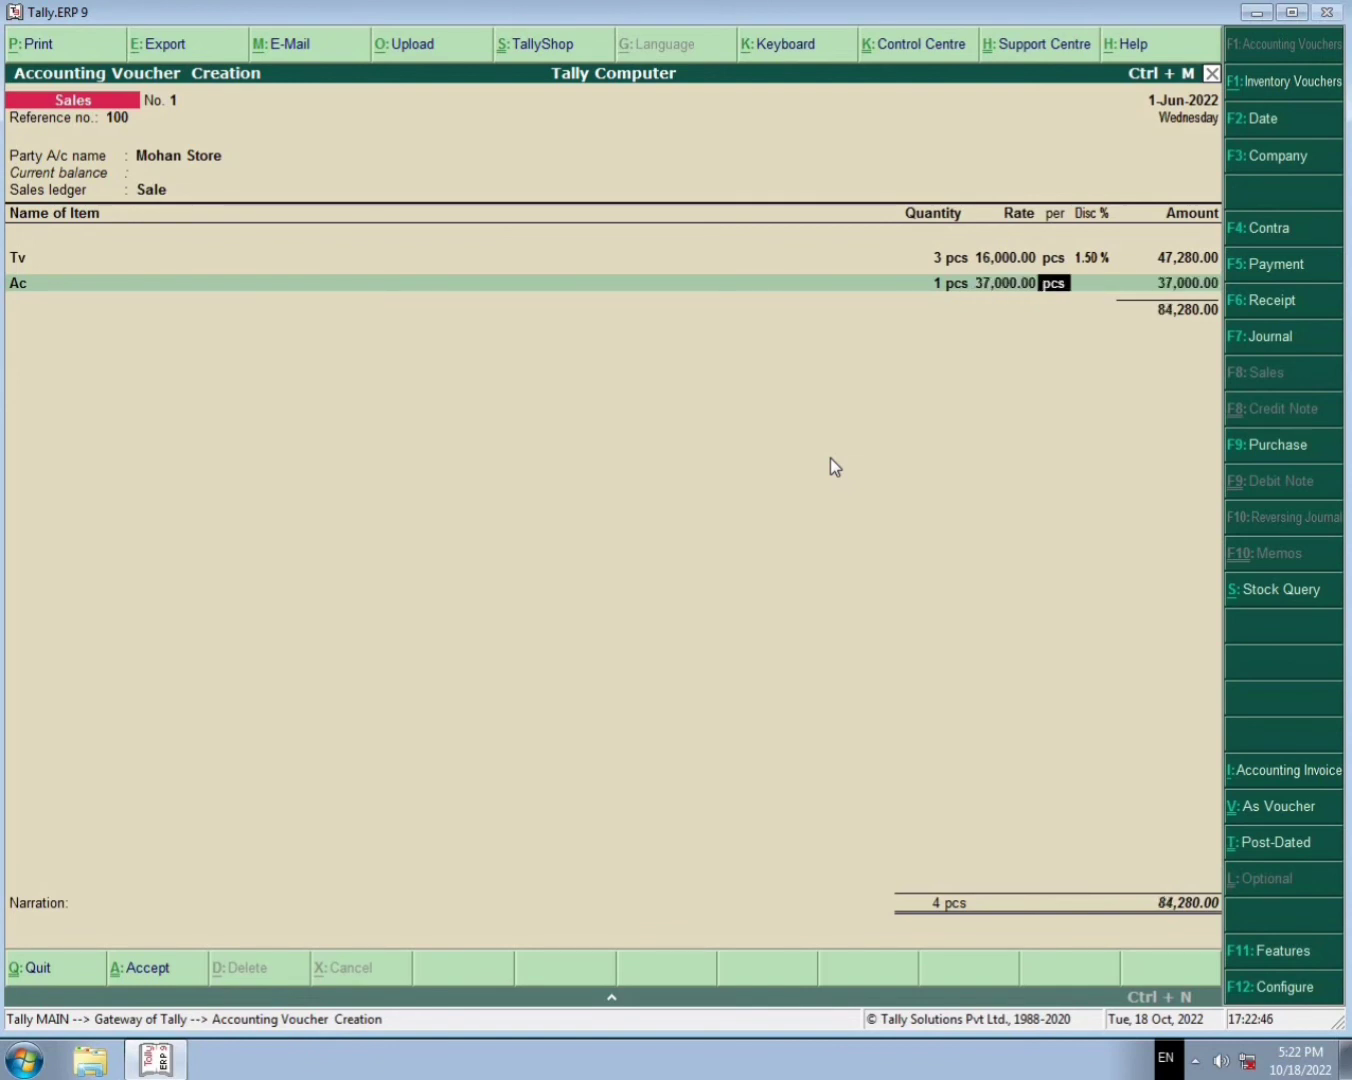
{"action": "key", "text": "Return"}
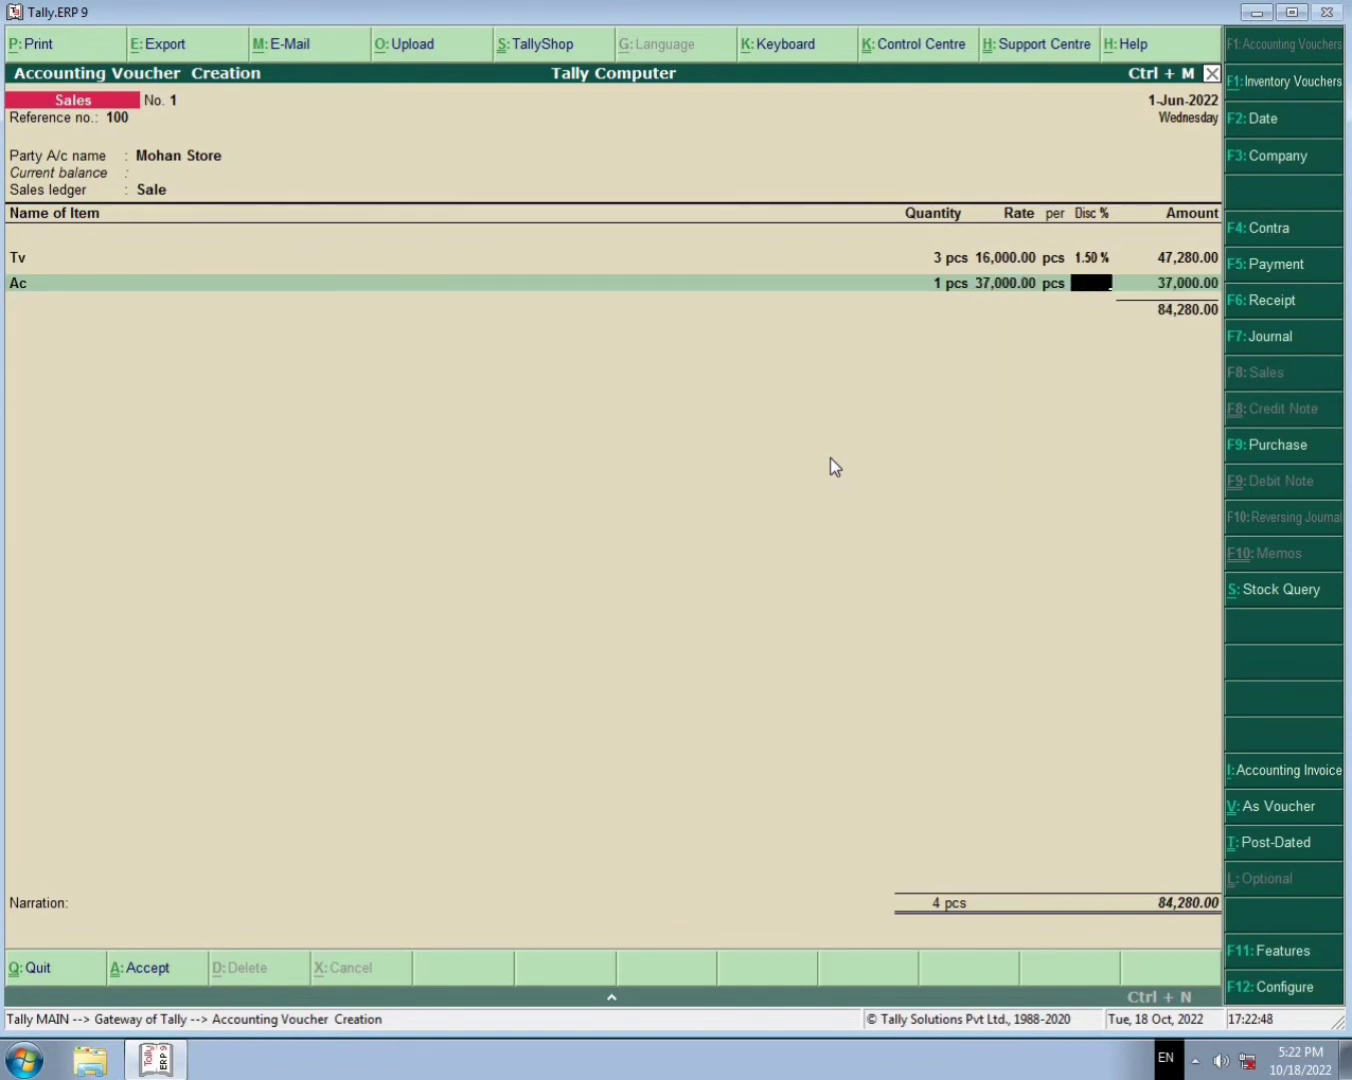
{"action": "type", "text": "3"}
{"action": "key", "text": "Return"}
{"action": "key", "text": "BackSpace"}
{"action": "type", "text": "3.5"}
{"action": "key", "text": "Return"}
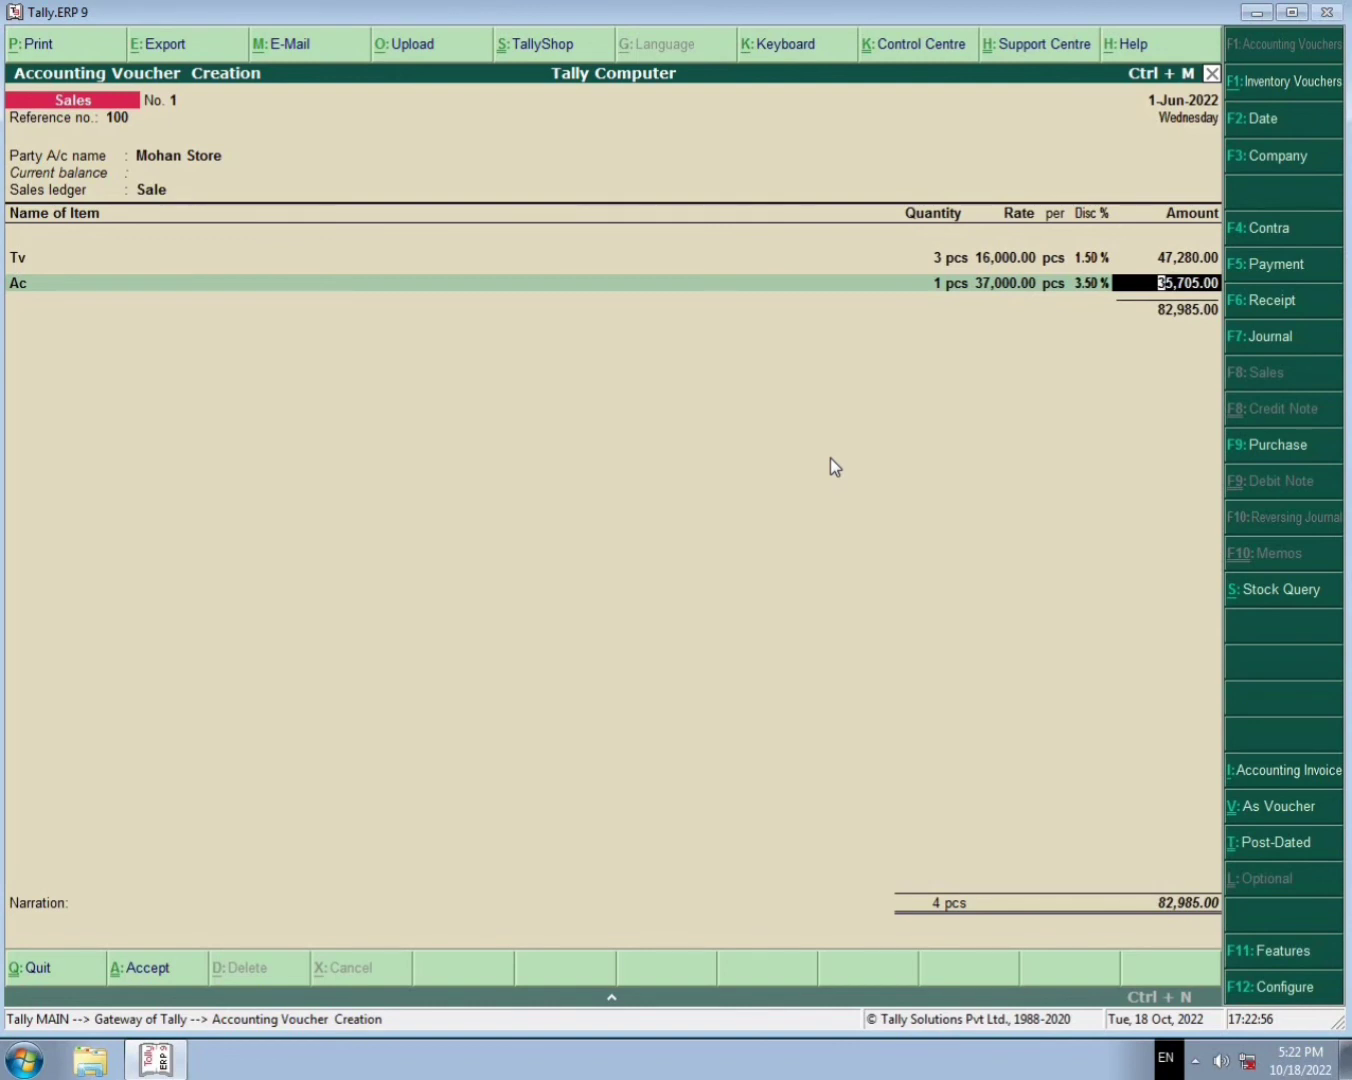
{"action": "key", "text": "Return"}
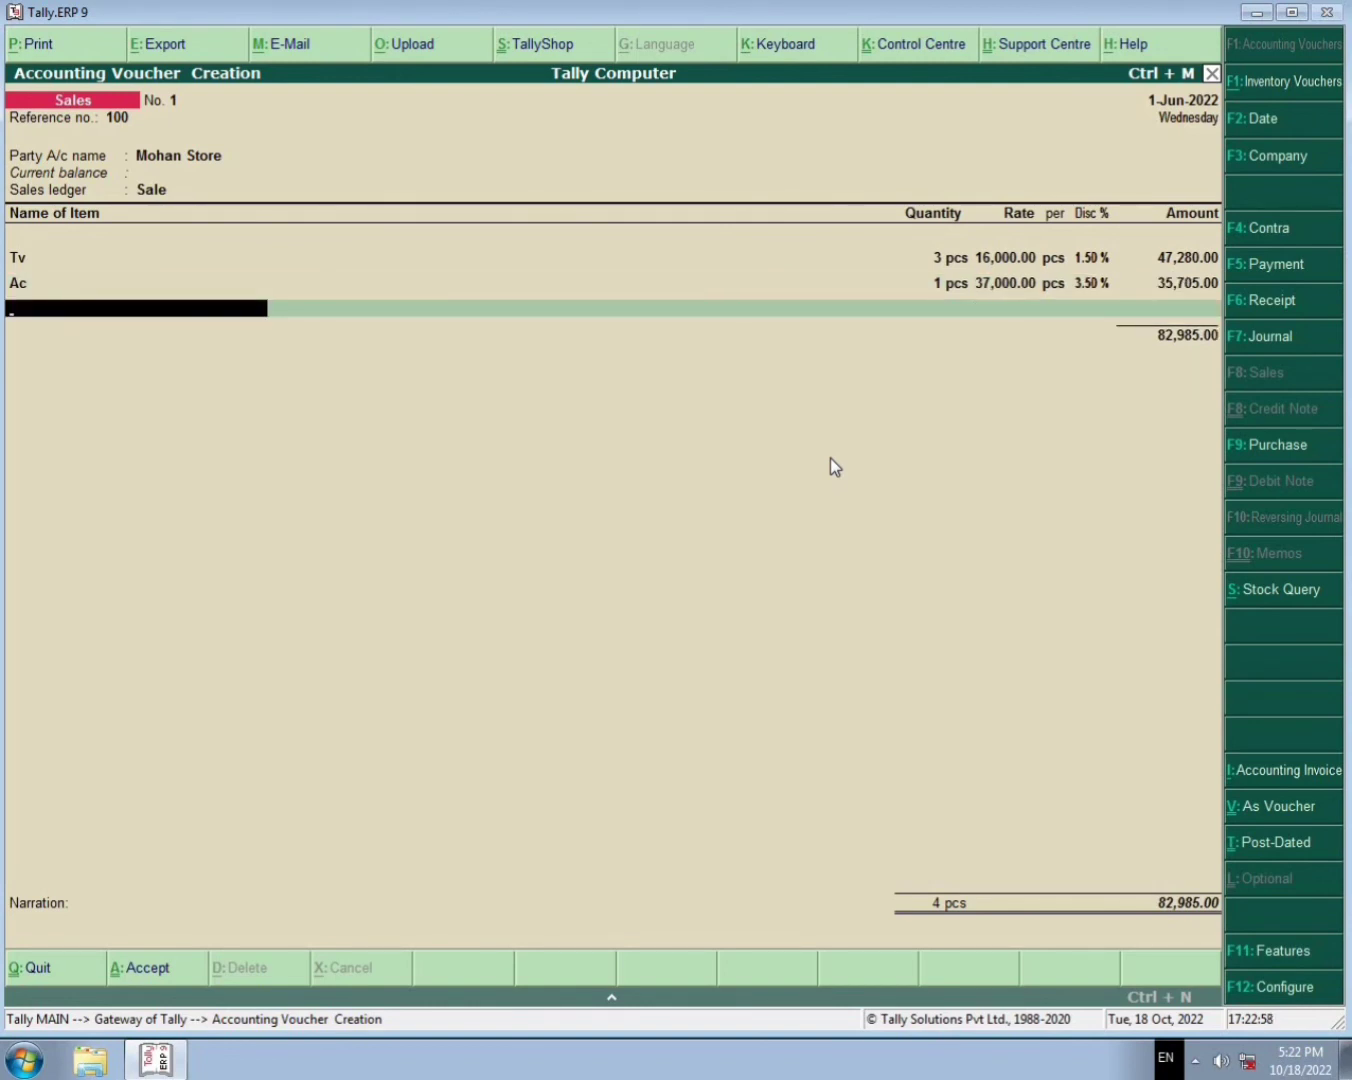
End the item list and apply the Discount ledger at minus 3% below the item subtotal.
{"action": "key", "text": "Return"}
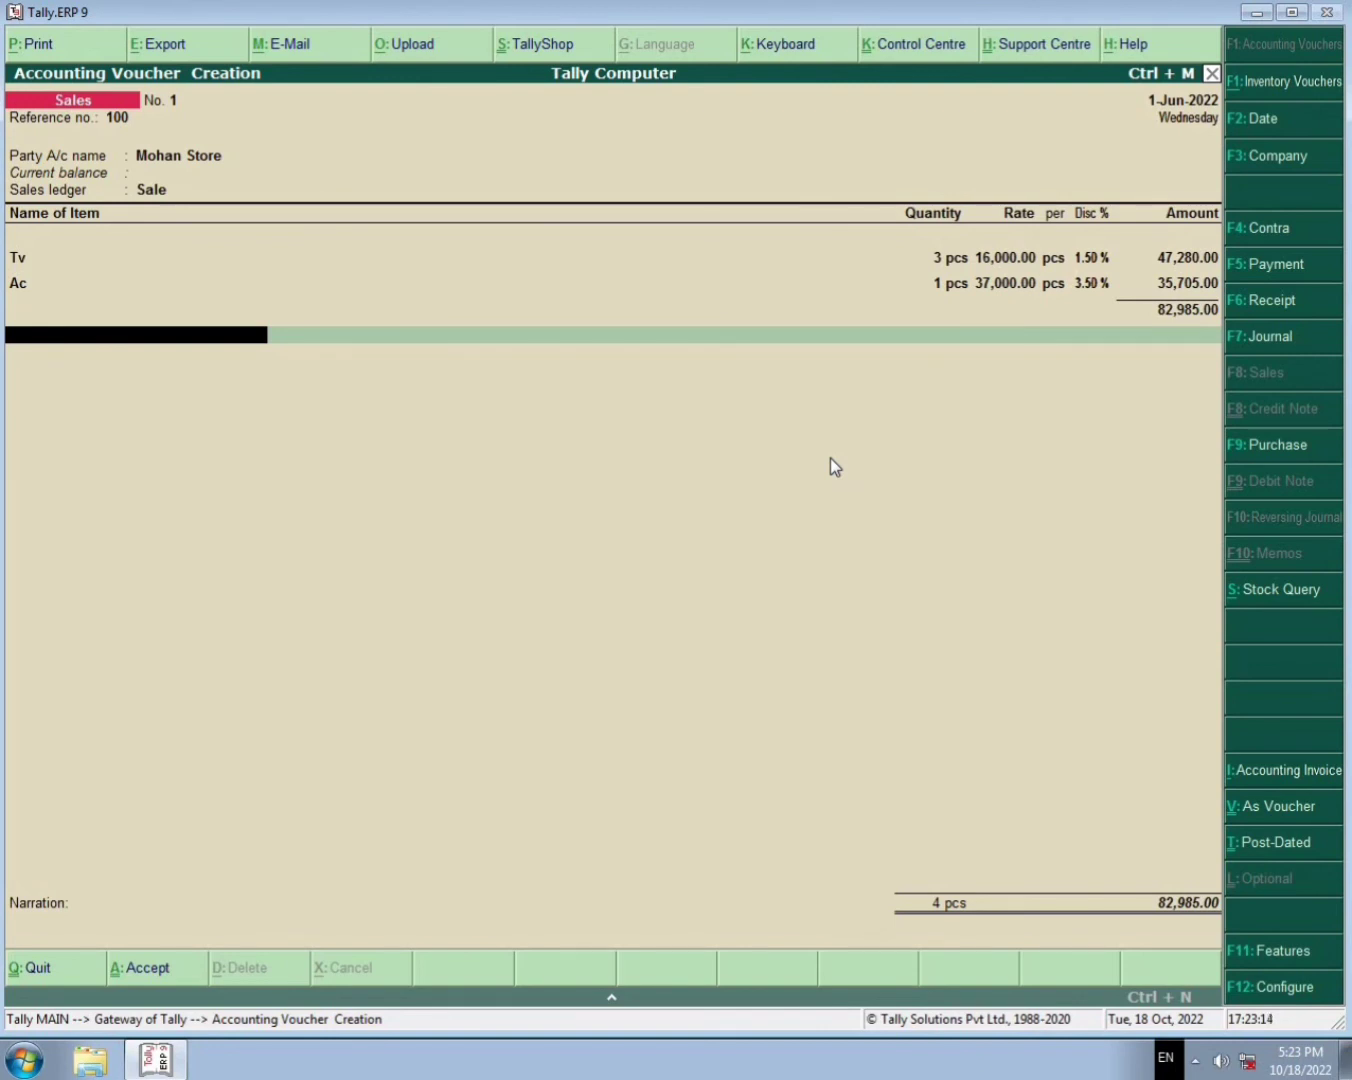
{"action": "type", "text": "D"}
{"action": "key", "text": "Return"}
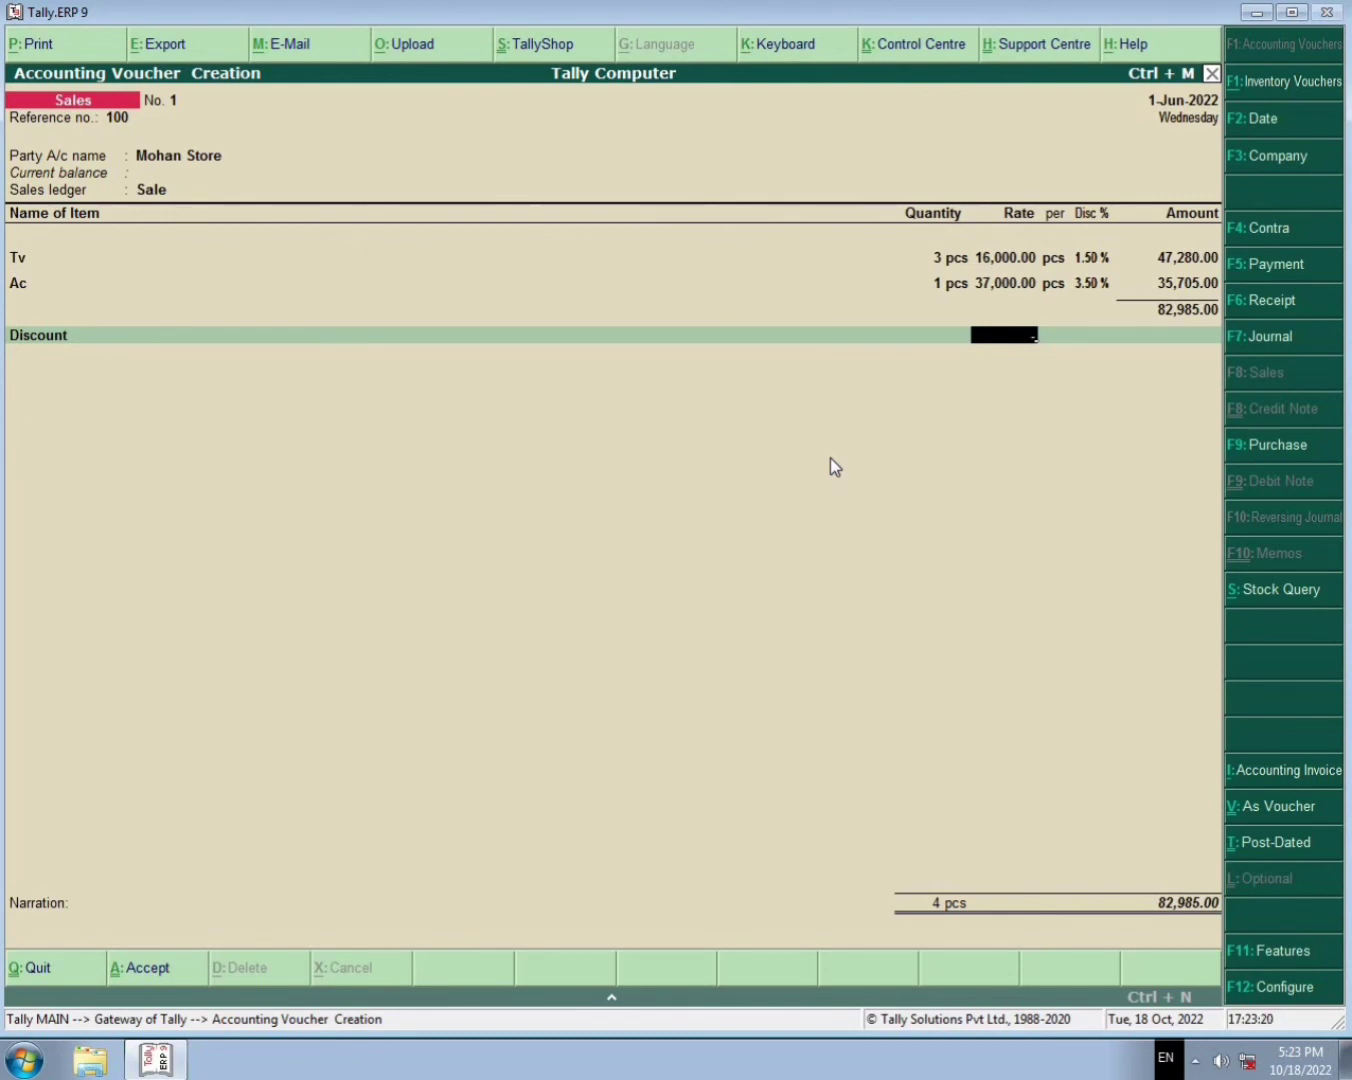
{"action": "type", "text": "3"}
{"action": "key", "text": "Return"}
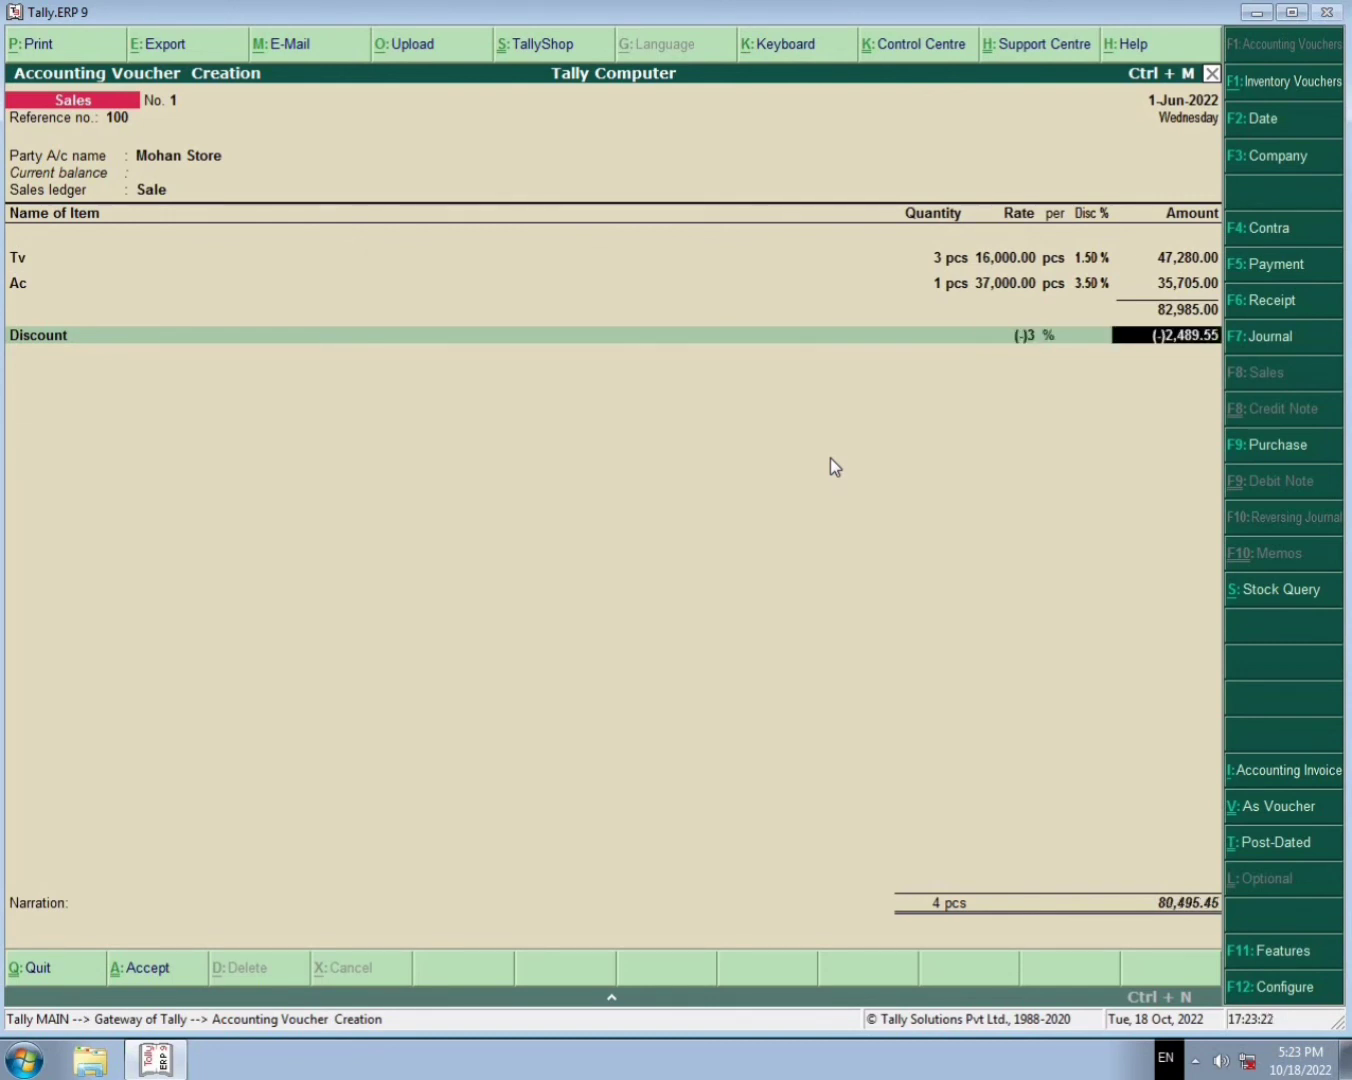
{"action": "key", "text": "Return"}
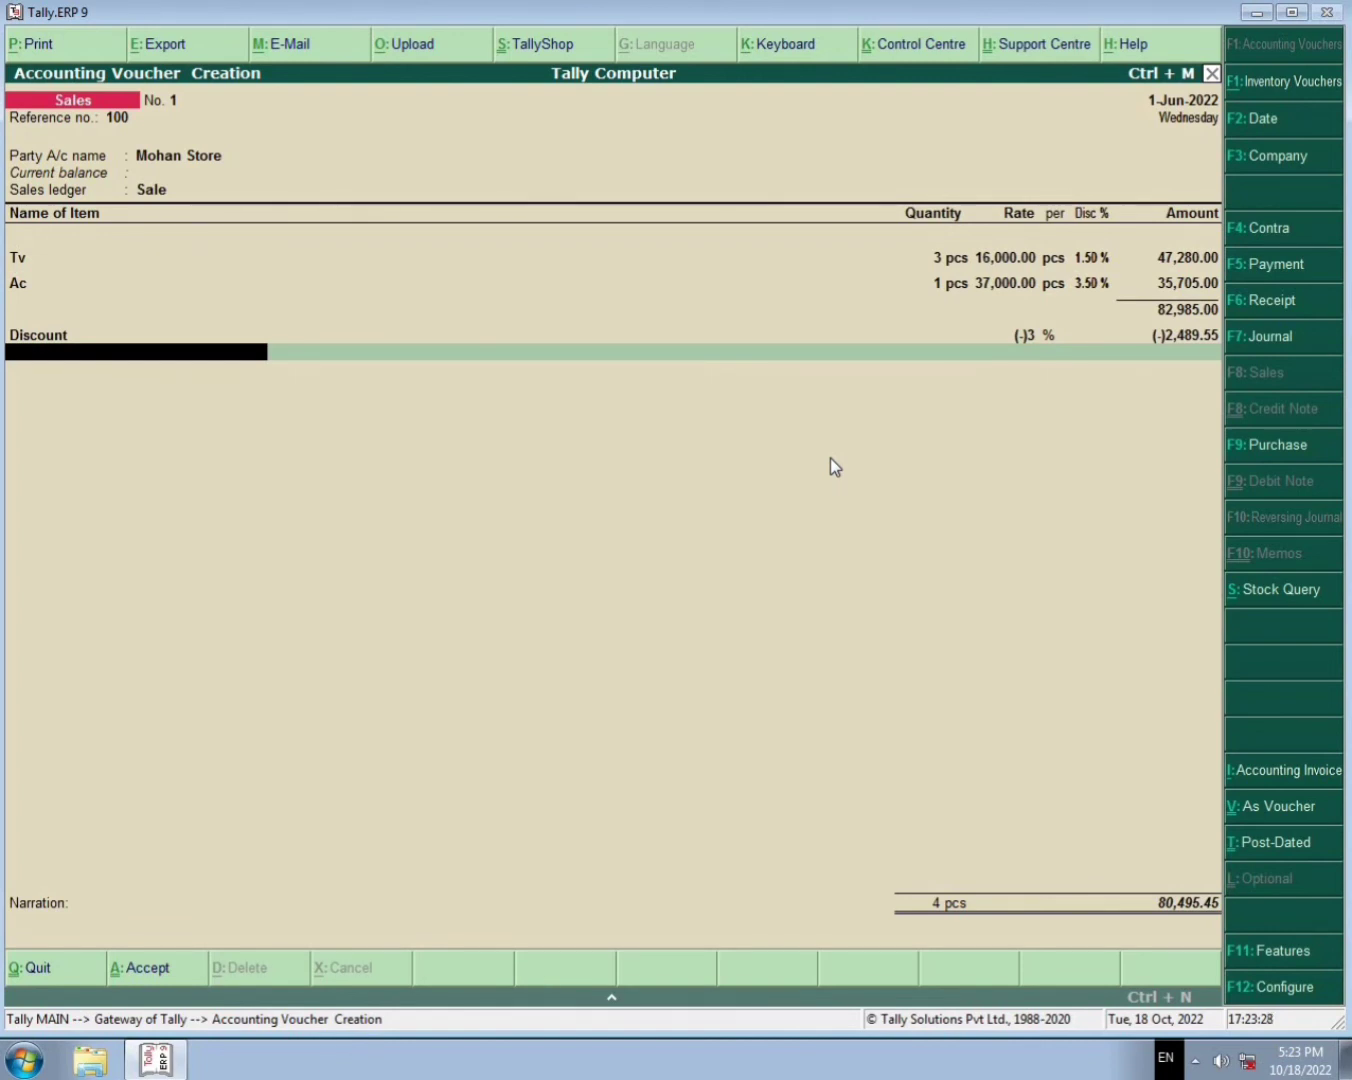
Create a ledger named Fright to Sale under Indirect Incomes with inventory values not affected.
{"action": "key", "text": "alt+c"}
{"action": "type", "text": "Frigh"}
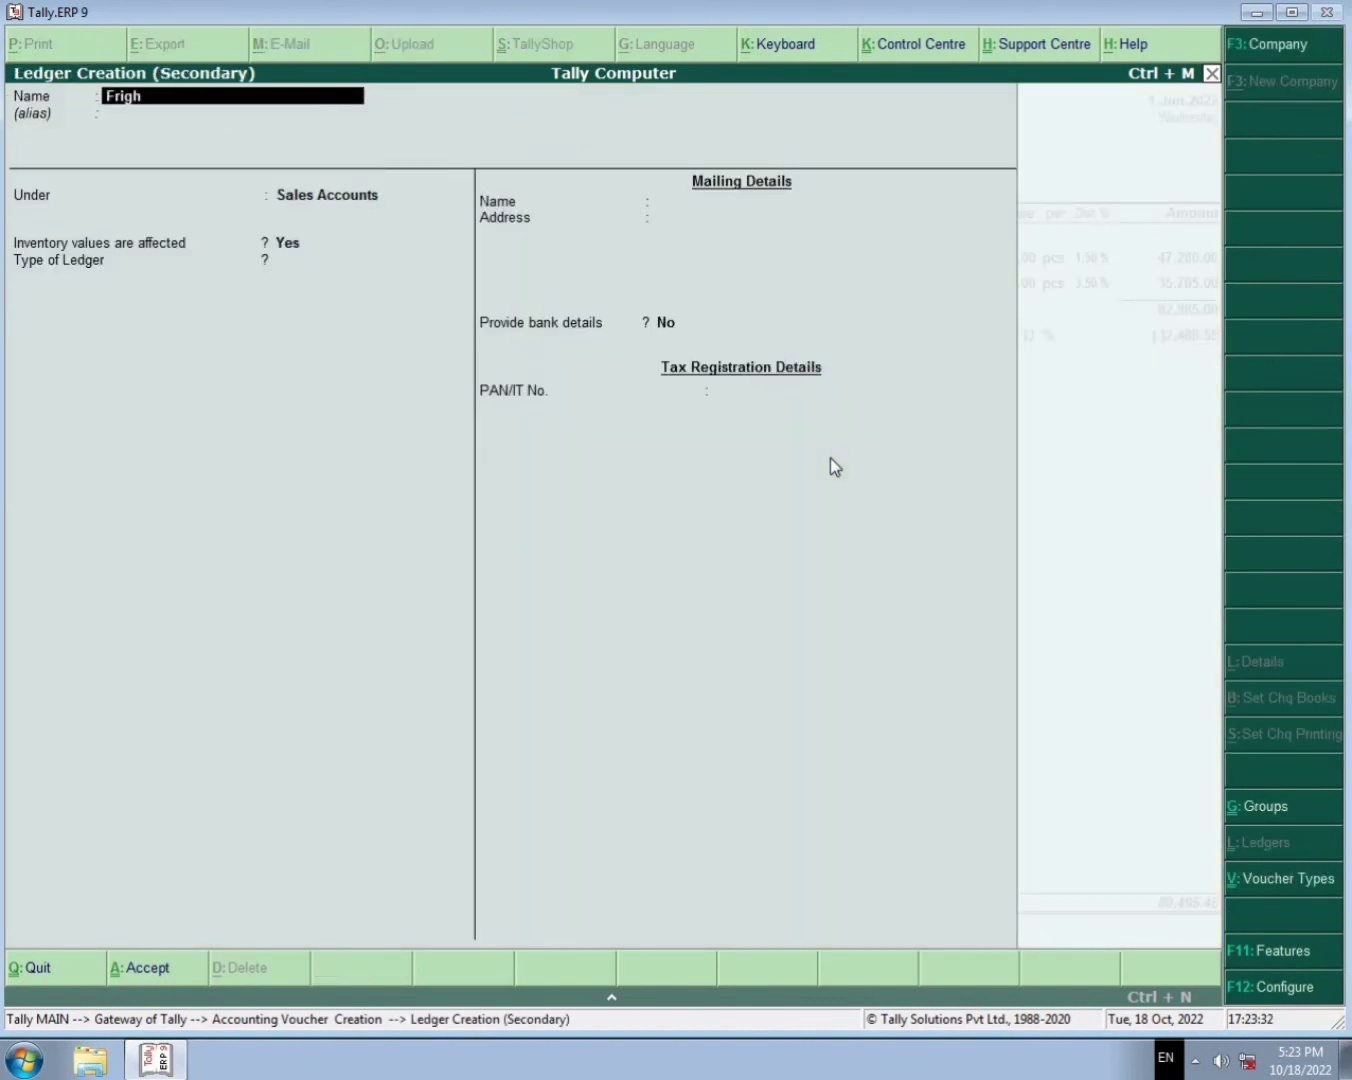
{"action": "type", "text": "t to Sale"}
{"action": "key", "text": "Return"}
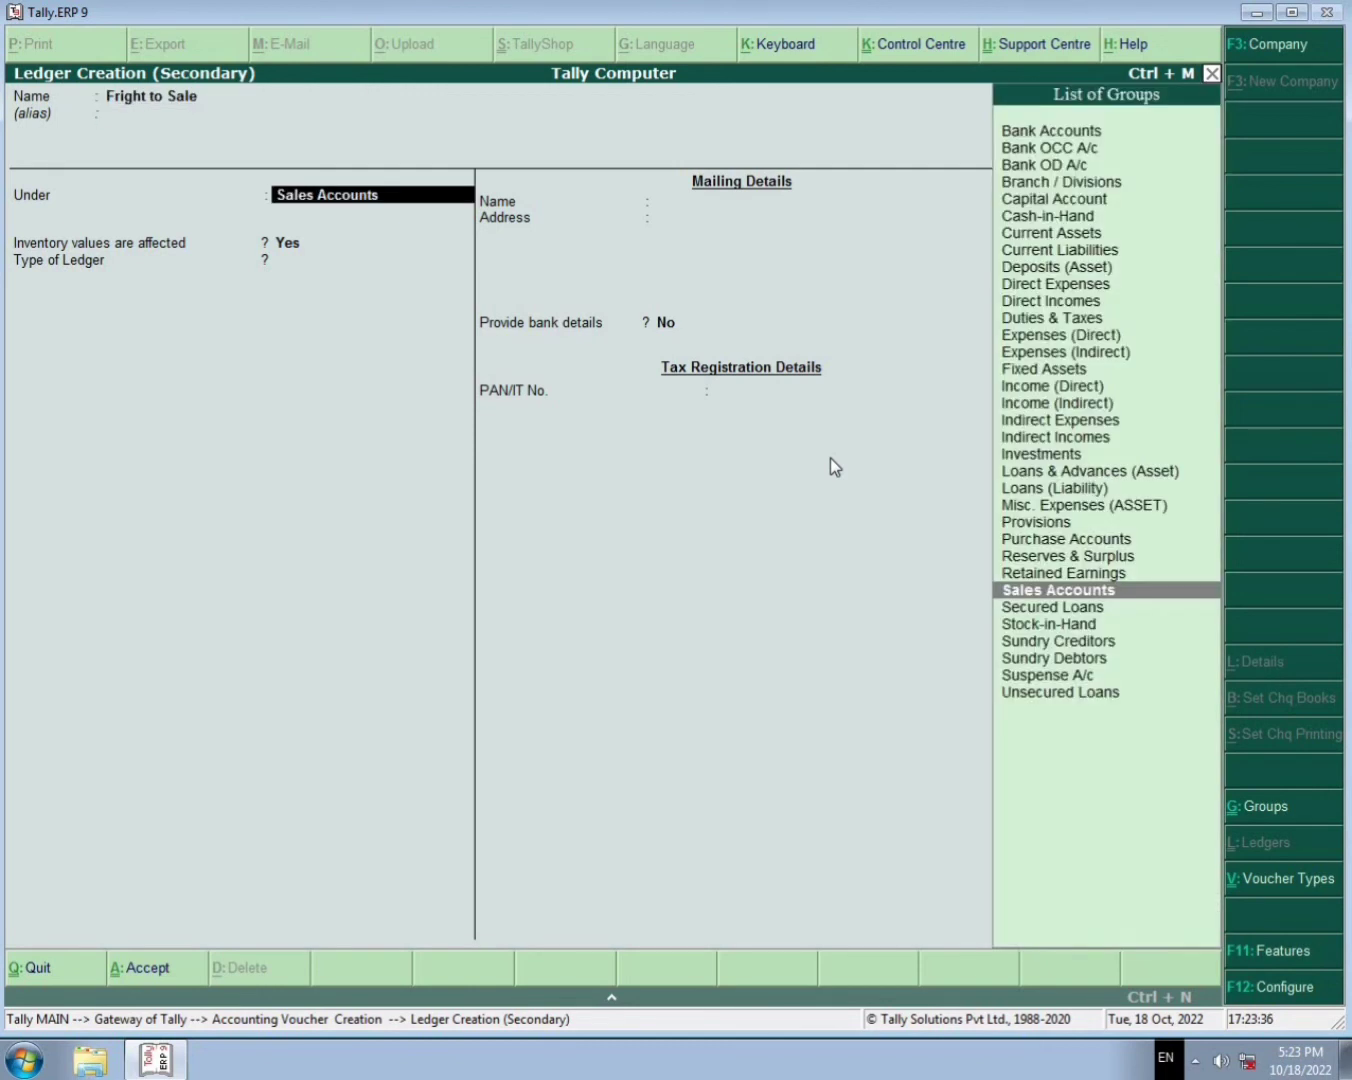
{"action": "type", "text": "In"}
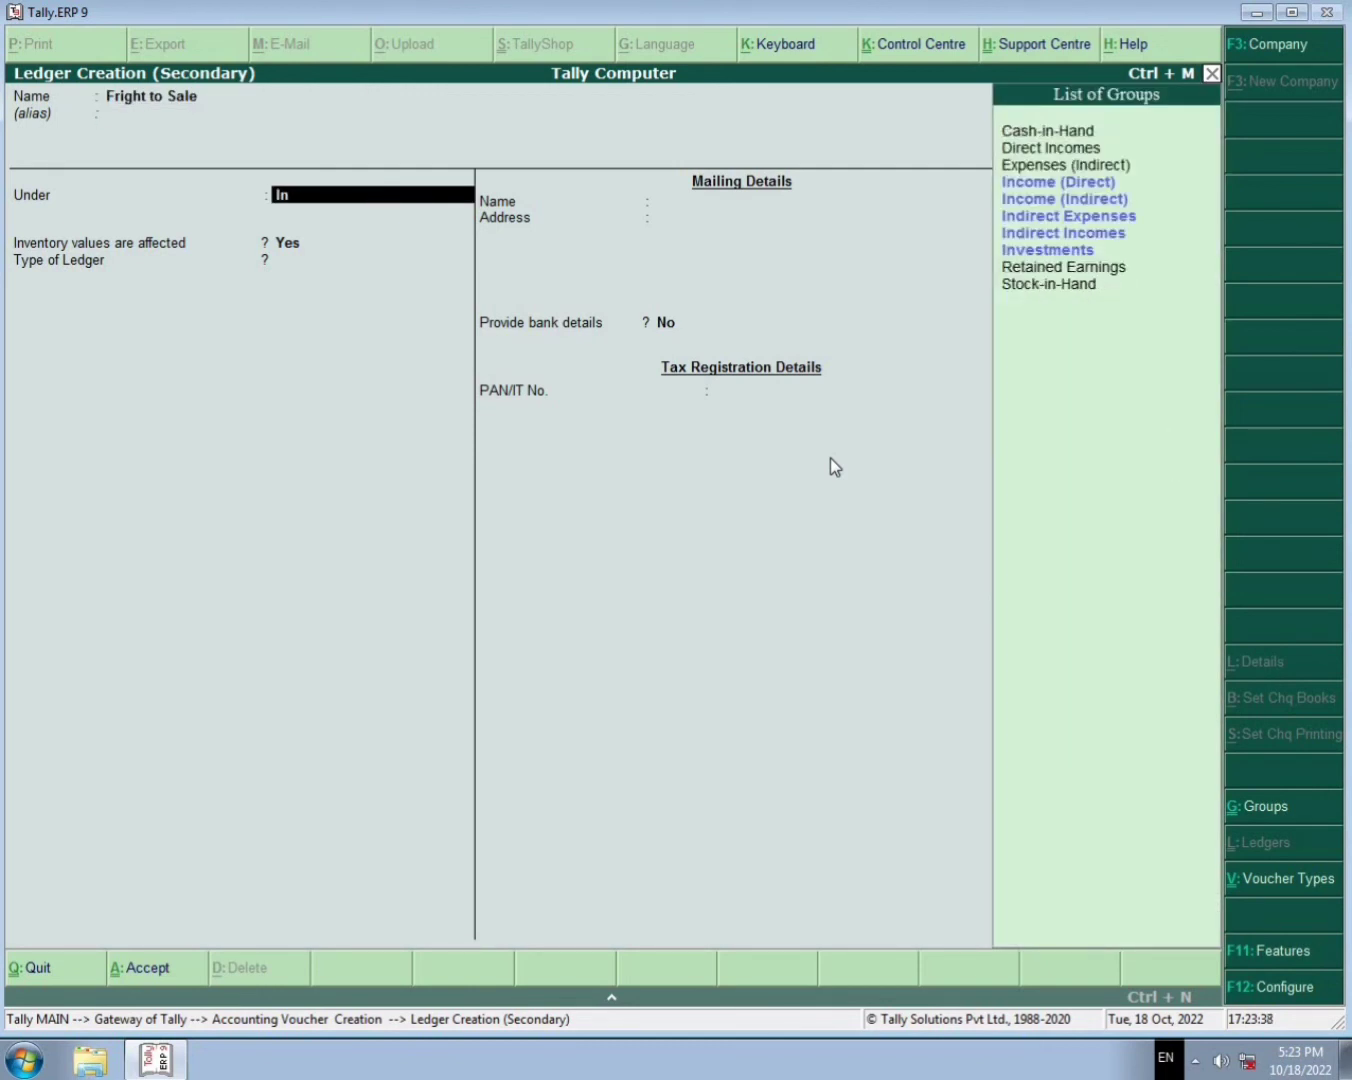
{"action": "key", "text": "Down"}
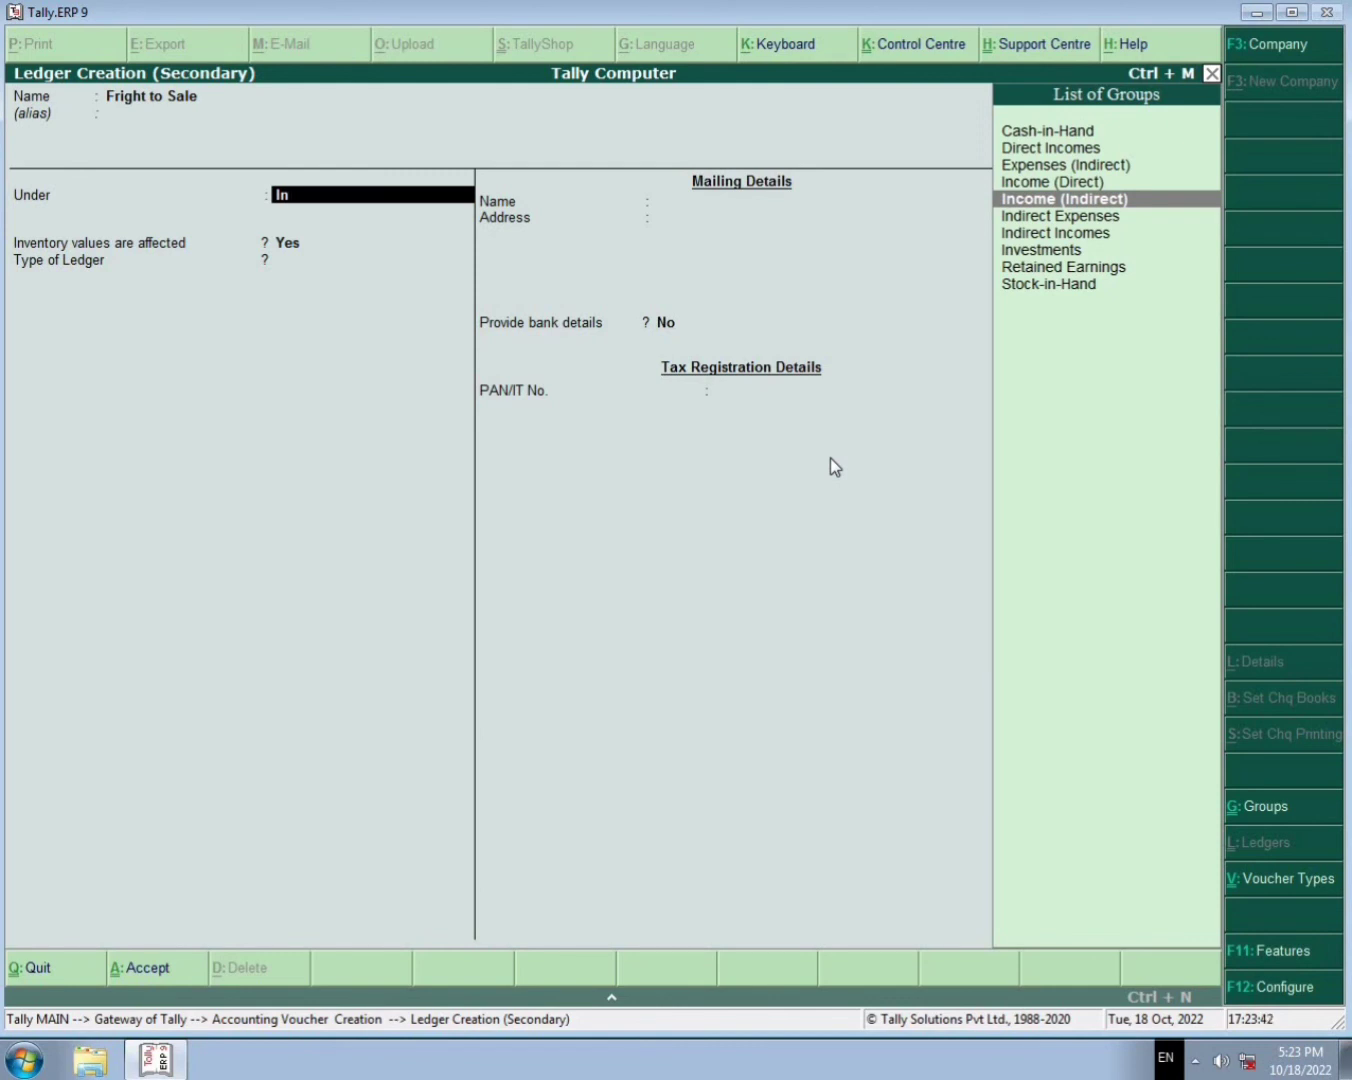
{"action": "key", "text": "Down"}
{"action": "key", "text": "Down"}
{"action": "key", "text": "Return"}
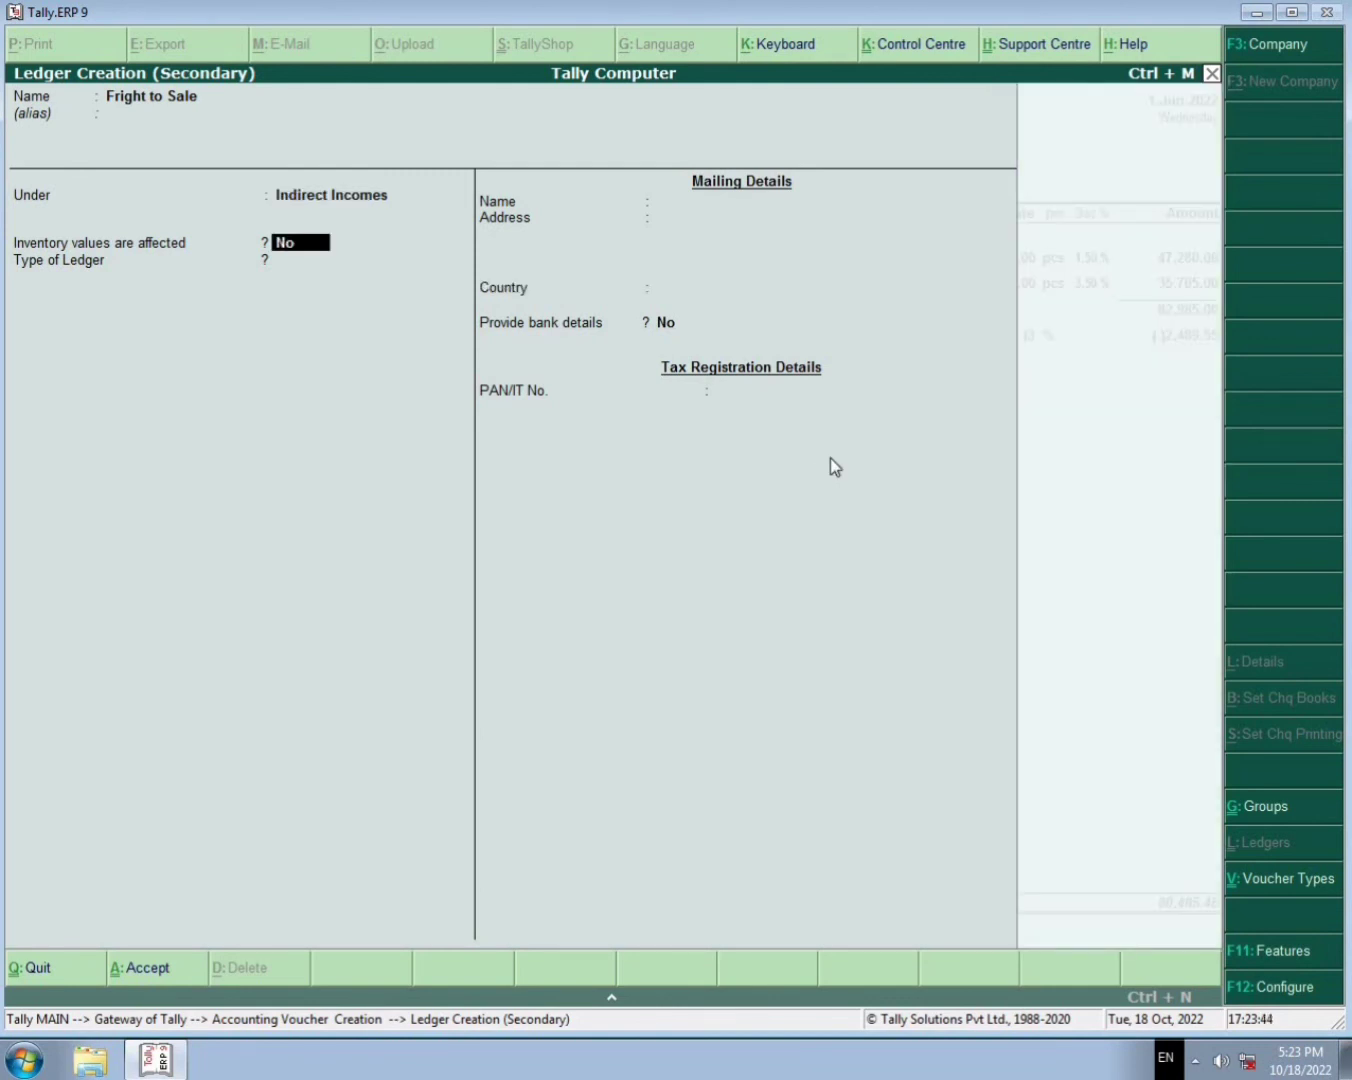
{"action": "key", "text": "Return"}
{"action": "key", "text": "Return"}
{"action": "key", "text": "Return"}
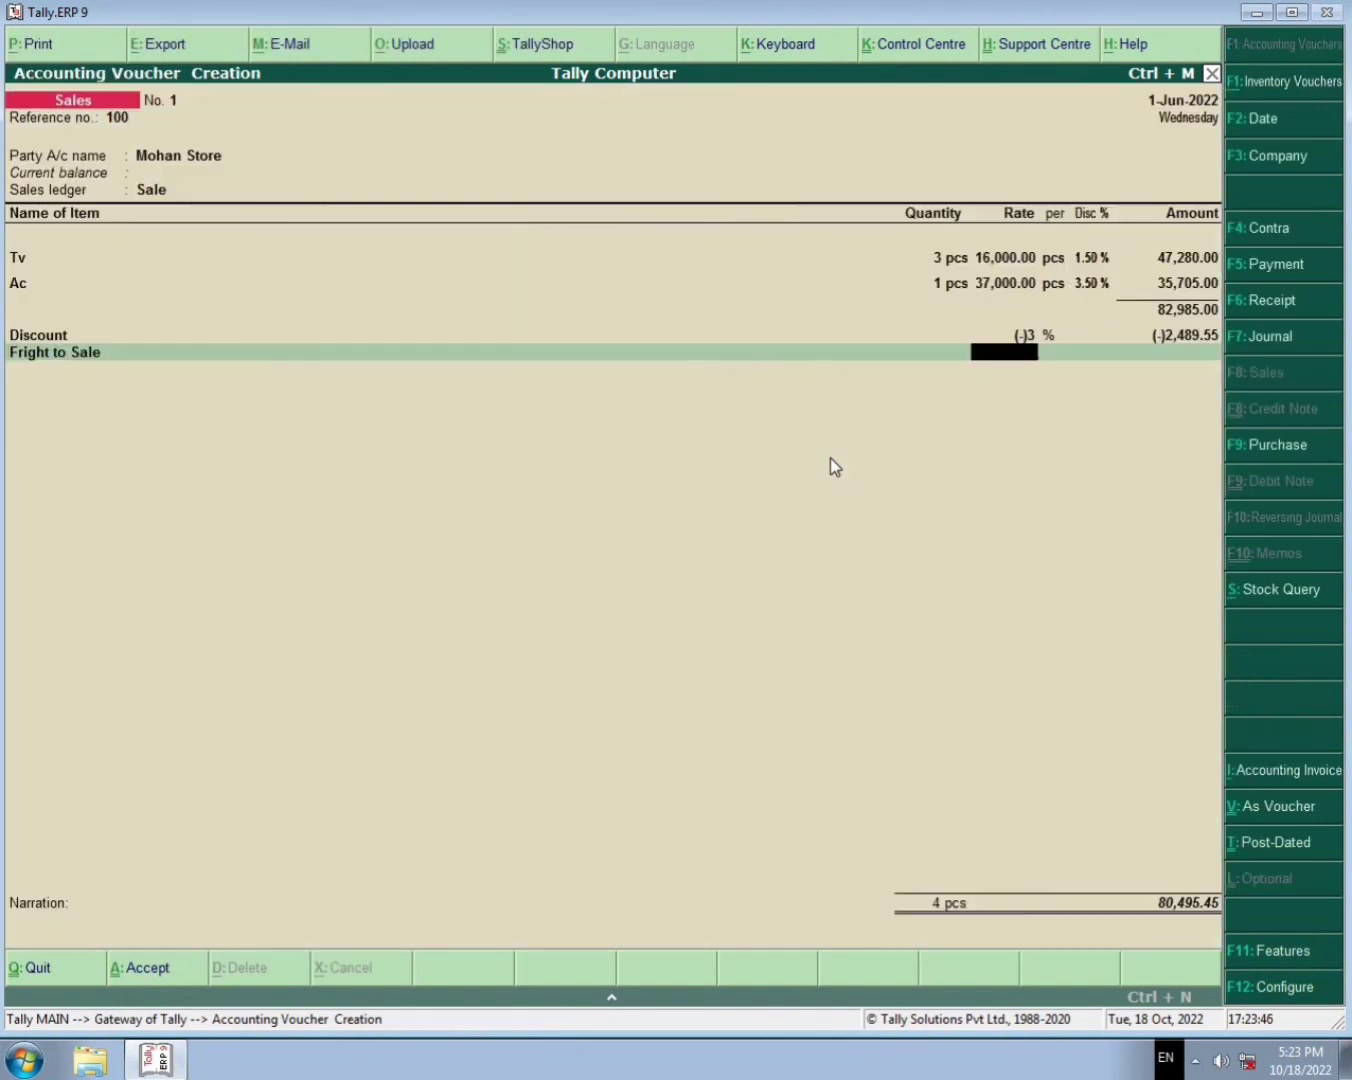
Enter 500 as the Fright to Sale amount, leaving its rate empty.
{"action": "key", "text": "Return"}
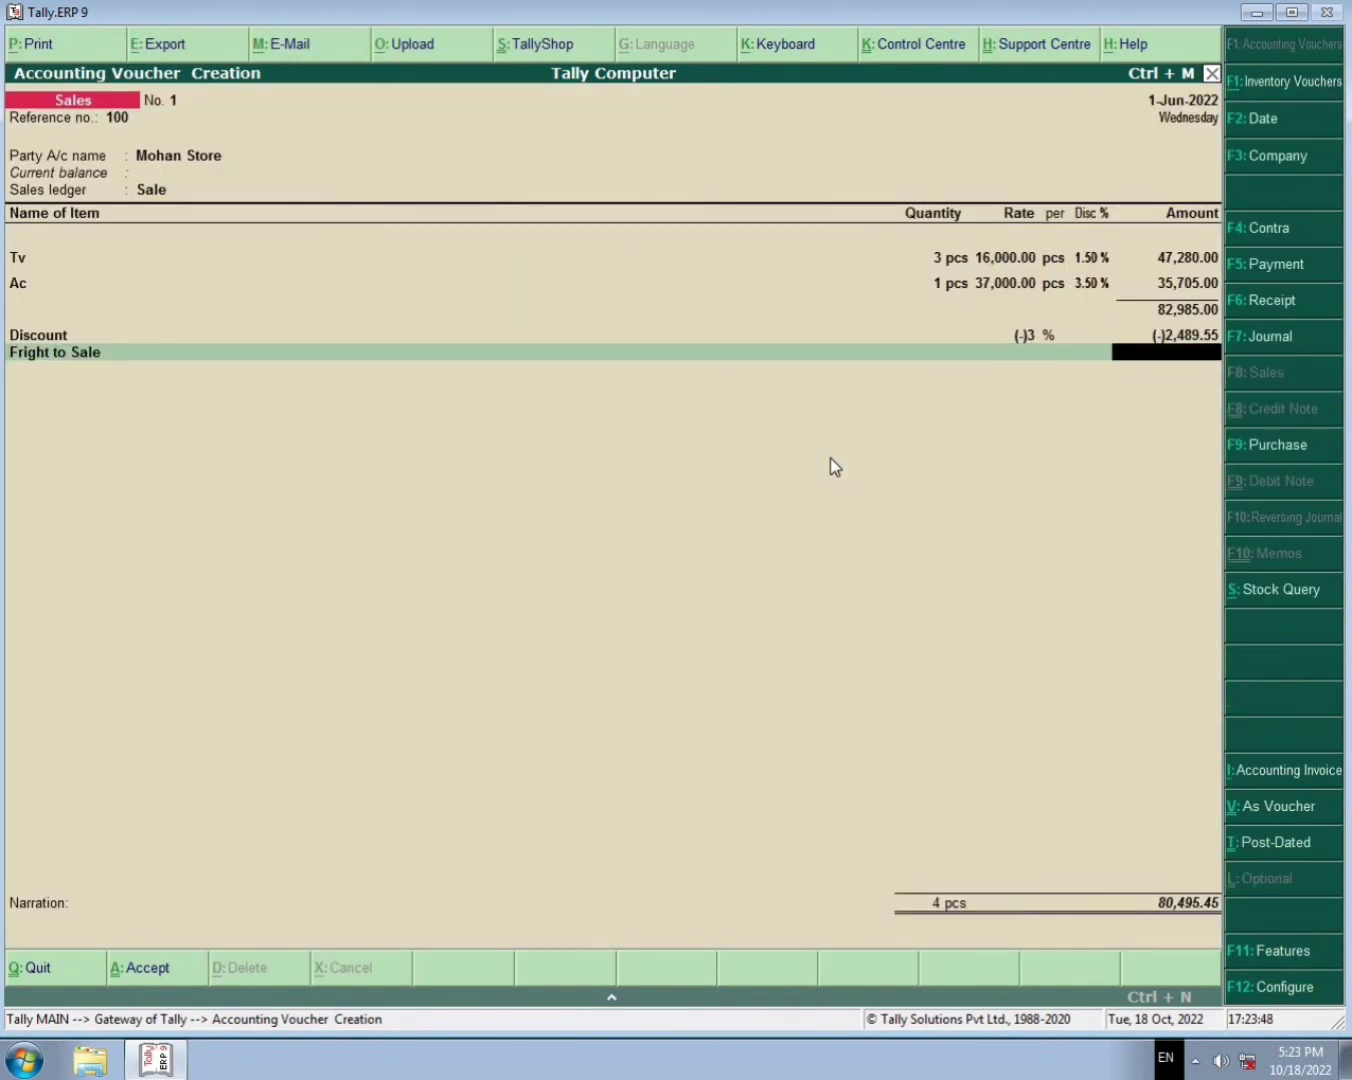
{"action": "type", "text": "500"}
{"action": "key", "text": "Return"}
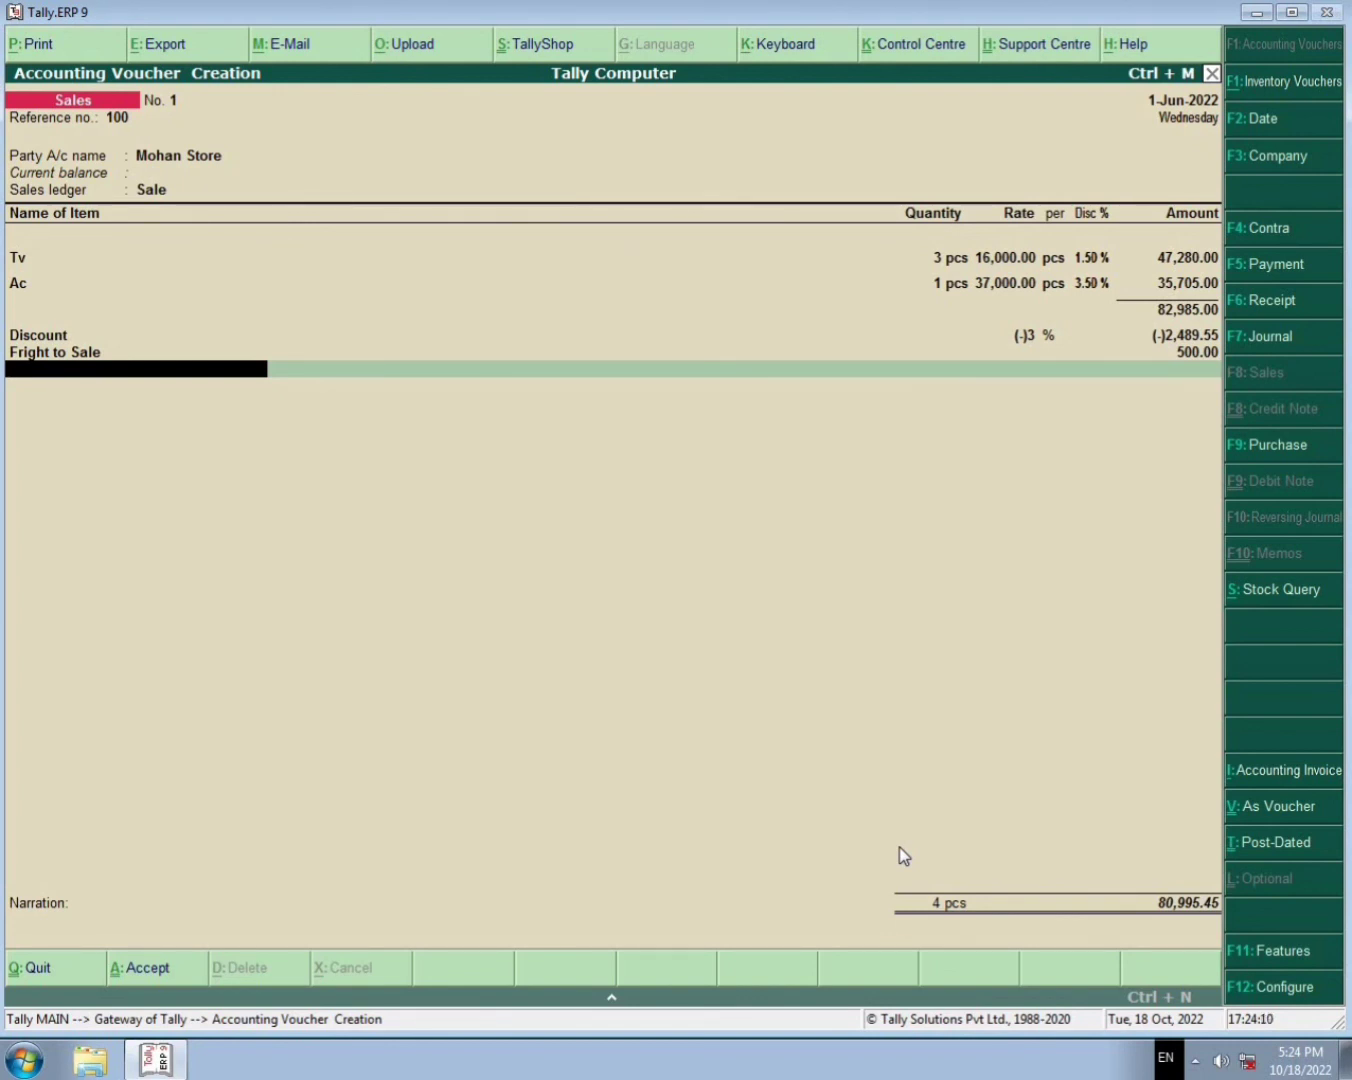
Create a ledger named Round Off under Indirect Incomes and add it to the voucher without a rate.
{"action": "key", "text": "alt+c"}
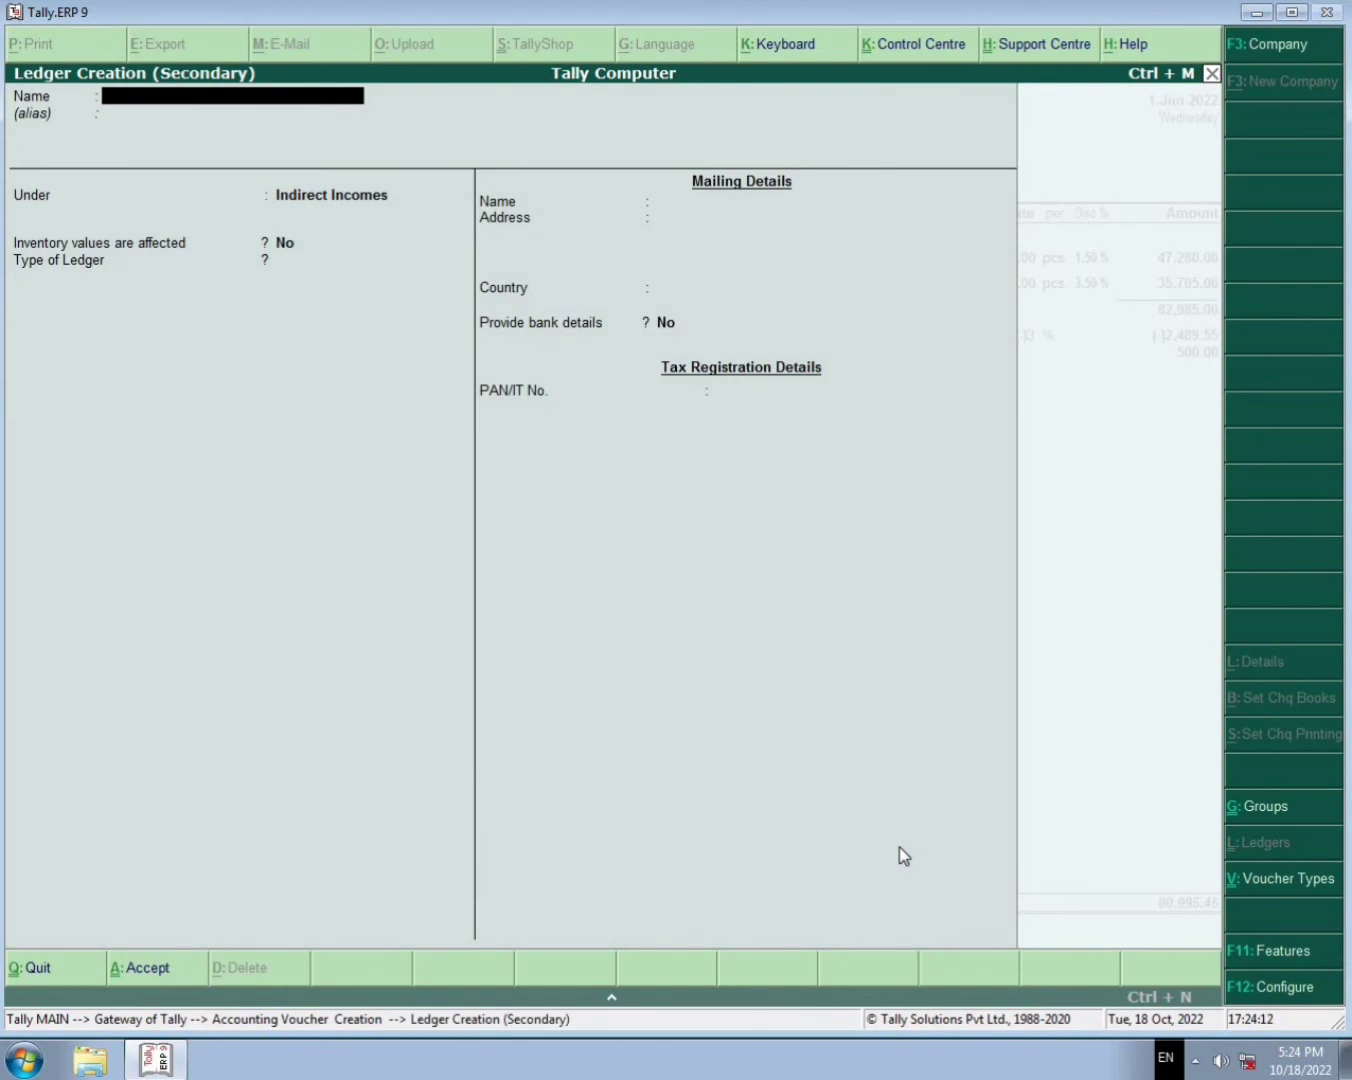
{"action": "type", "text": "Round off"}
{"action": "key", "text": "Return"}
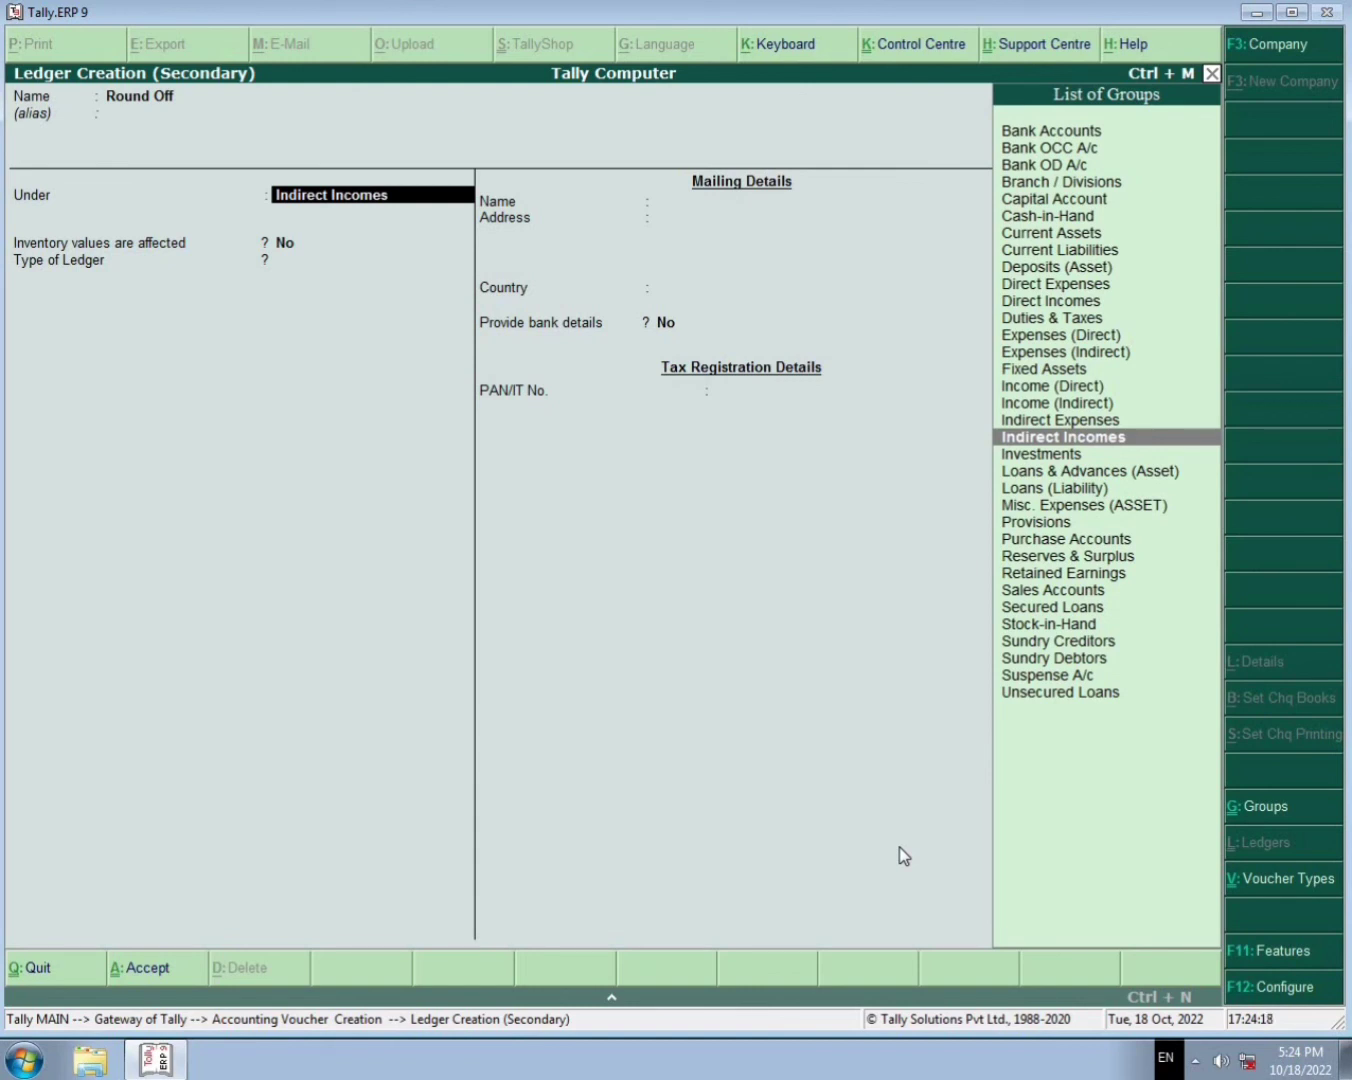
{"action": "key", "text": "Return"}
{"action": "key", "text": "Return"}
{"action": "key", "text": "Return"}
{"action": "key", "text": "Return"}
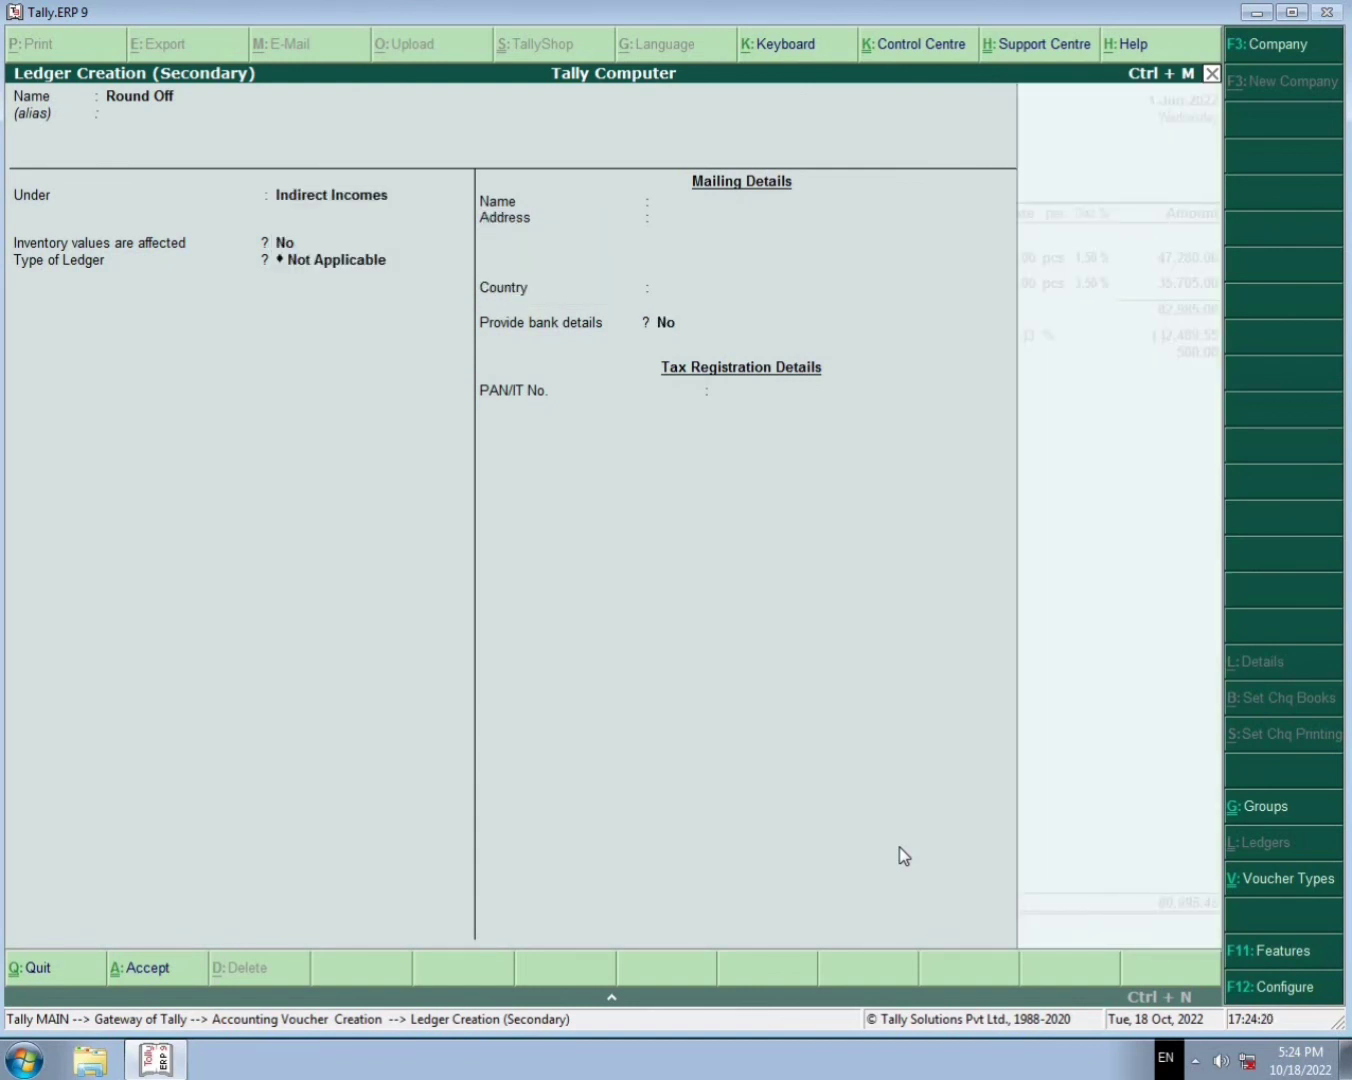
{"action": "key", "text": "Return"}
{"action": "key", "text": "Return"}
{"action": "key", "text": "Return"}
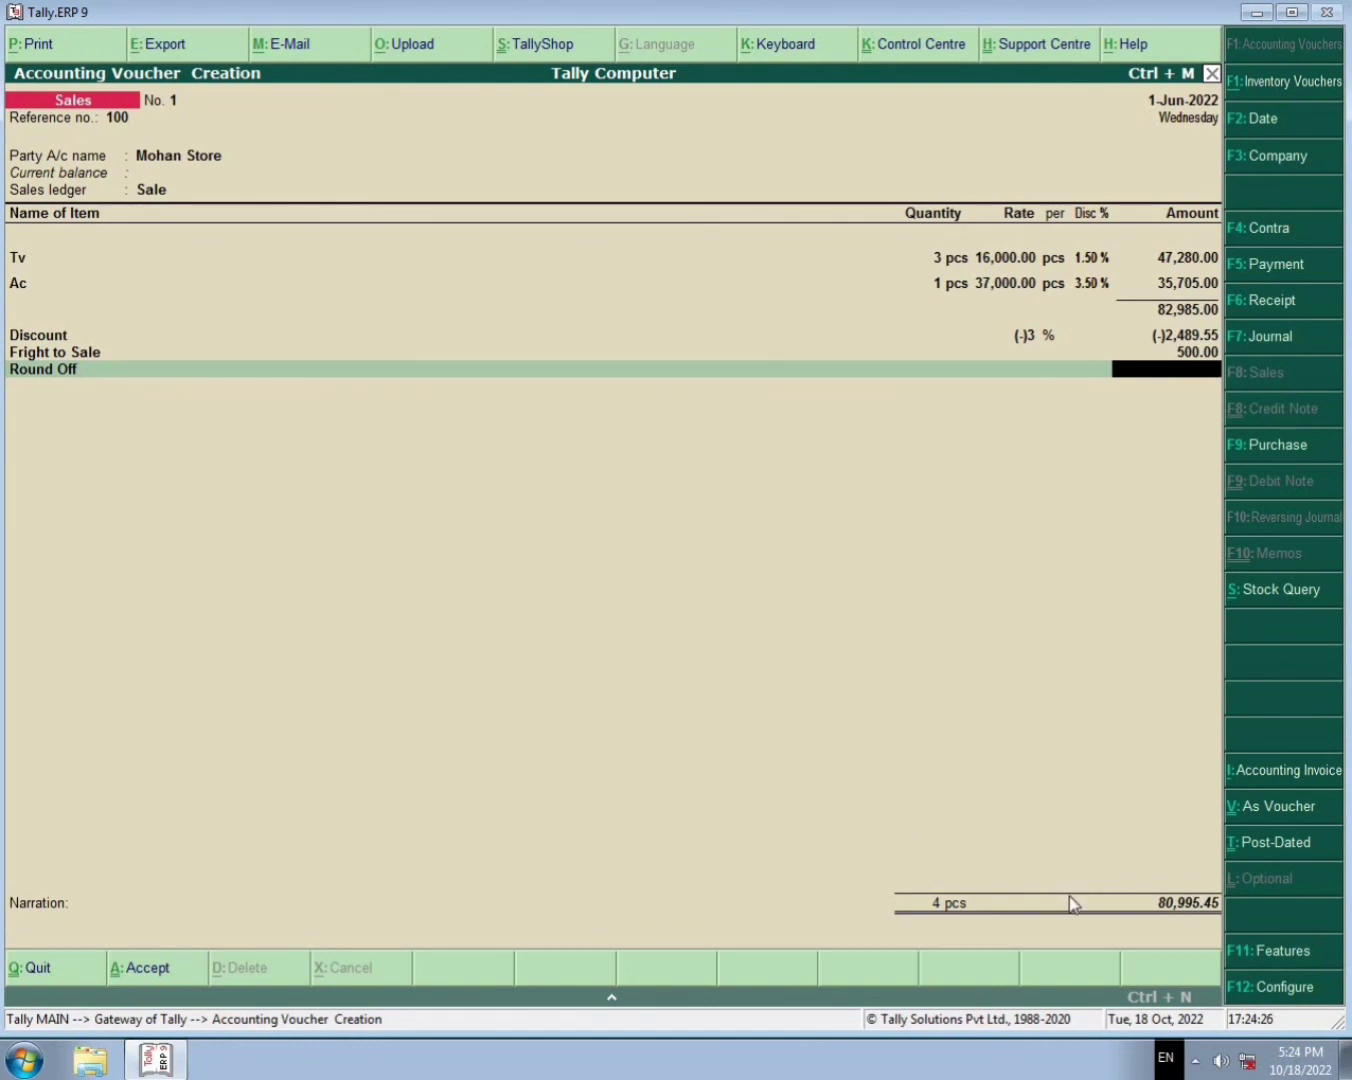
Enter -0.45 as the Round Off amount, then save the sales voucher without a narration and leave voucher entry.
{"action": "type", "text": "-0.45"}
{"action": "key", "text": "Return"}
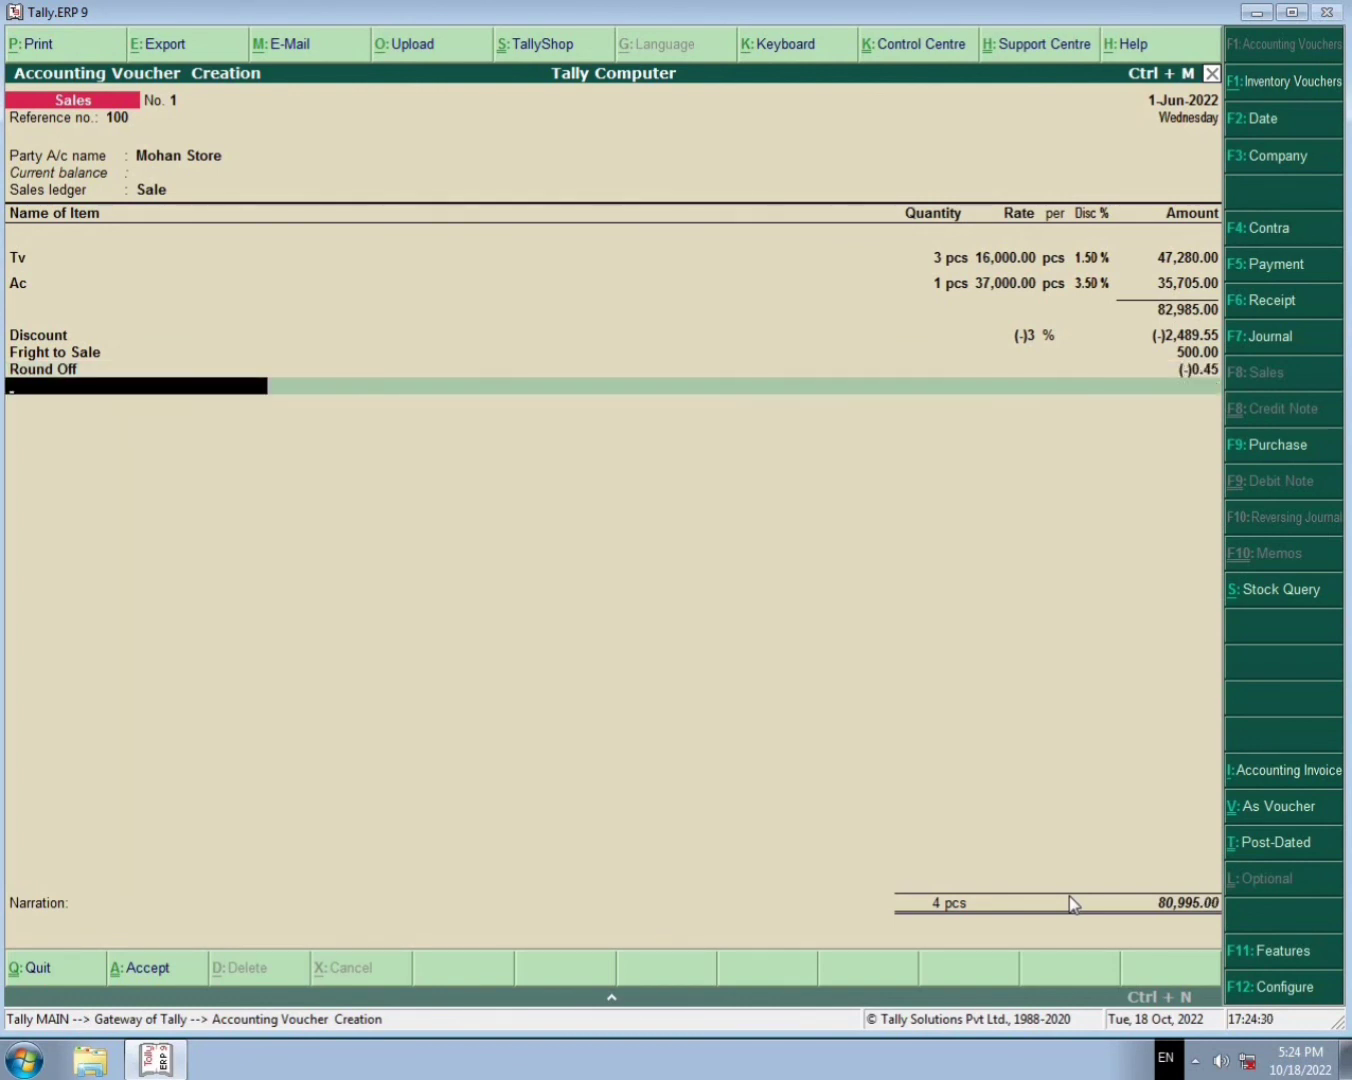
{"action": "key", "text": "Return"}
{"action": "key", "text": "Return"}
{"action": "key", "text": "Return"}
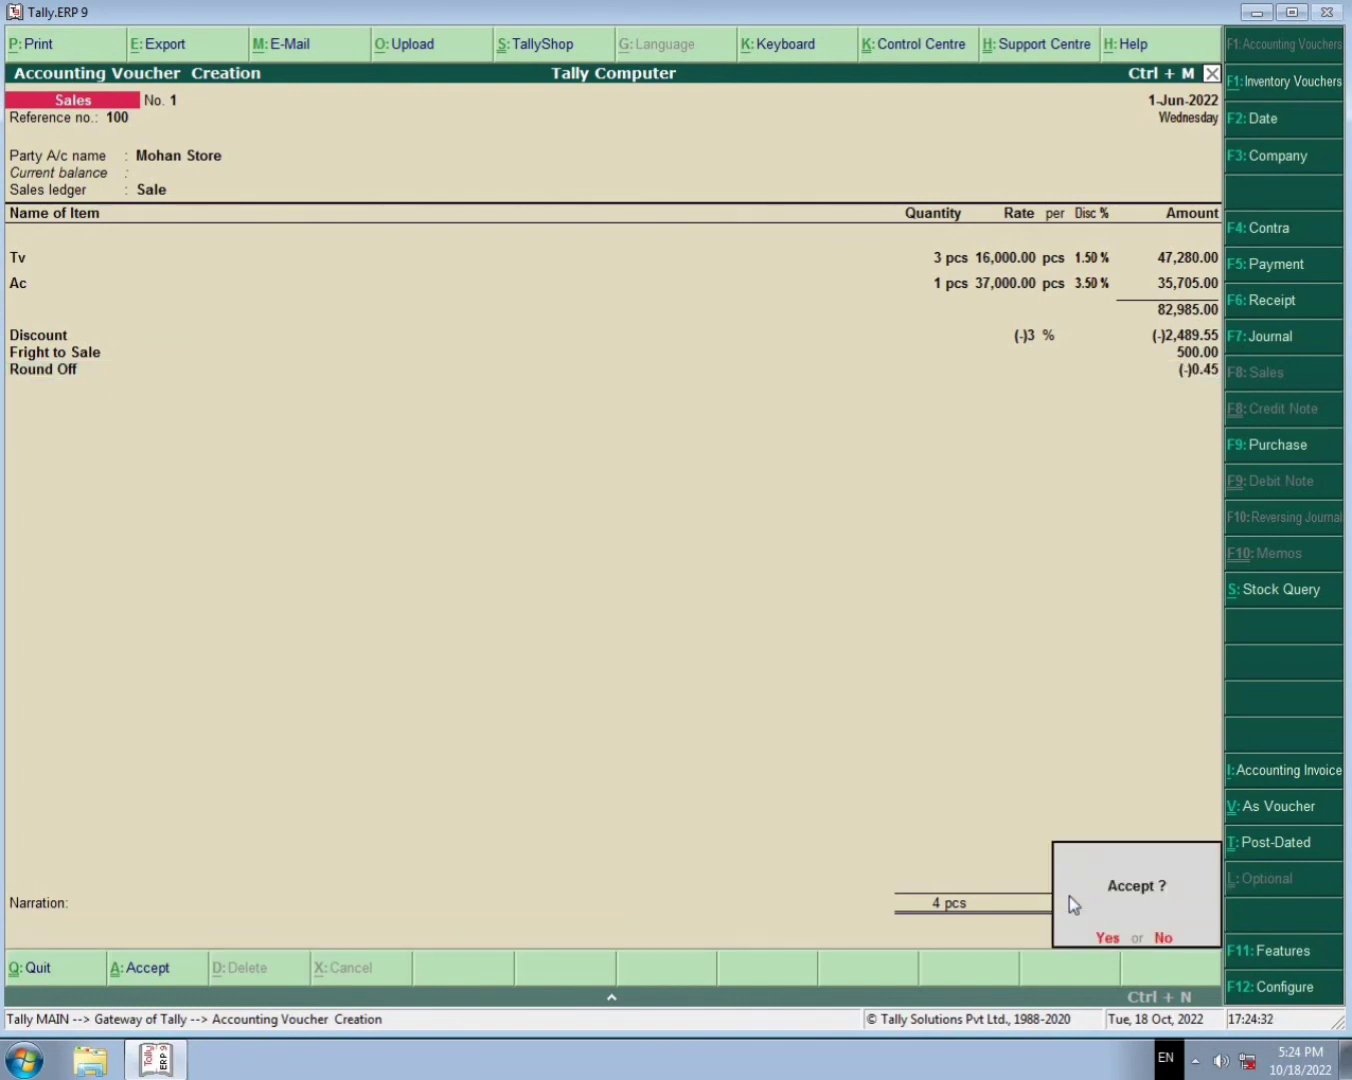
{"action": "key", "text": "Return"}
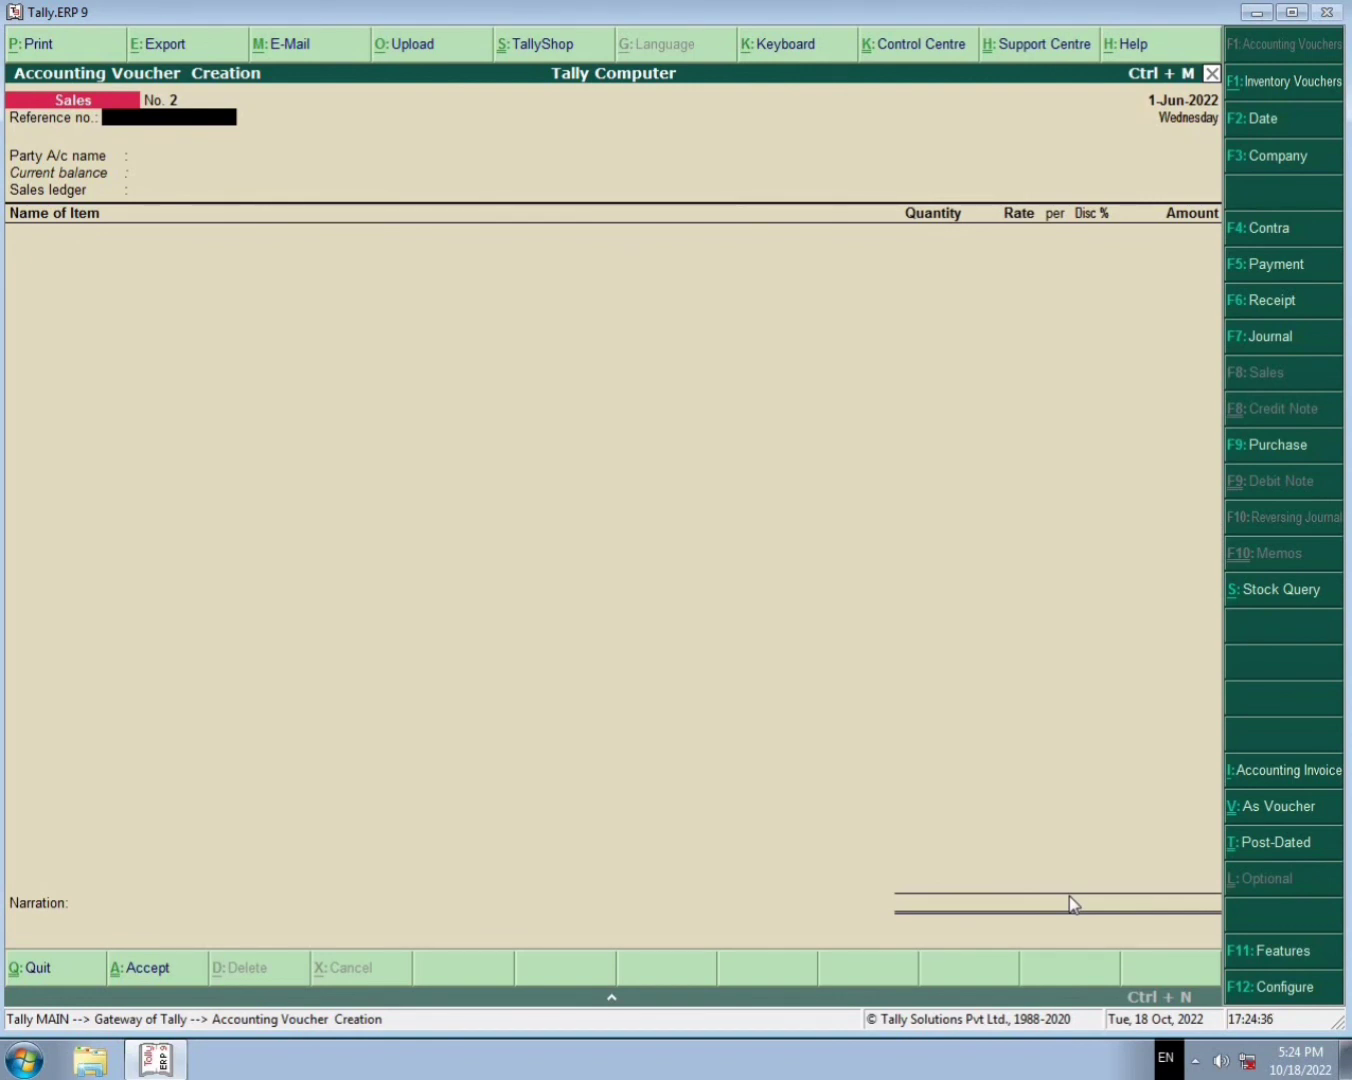
{"action": "key", "text": "Escape"}
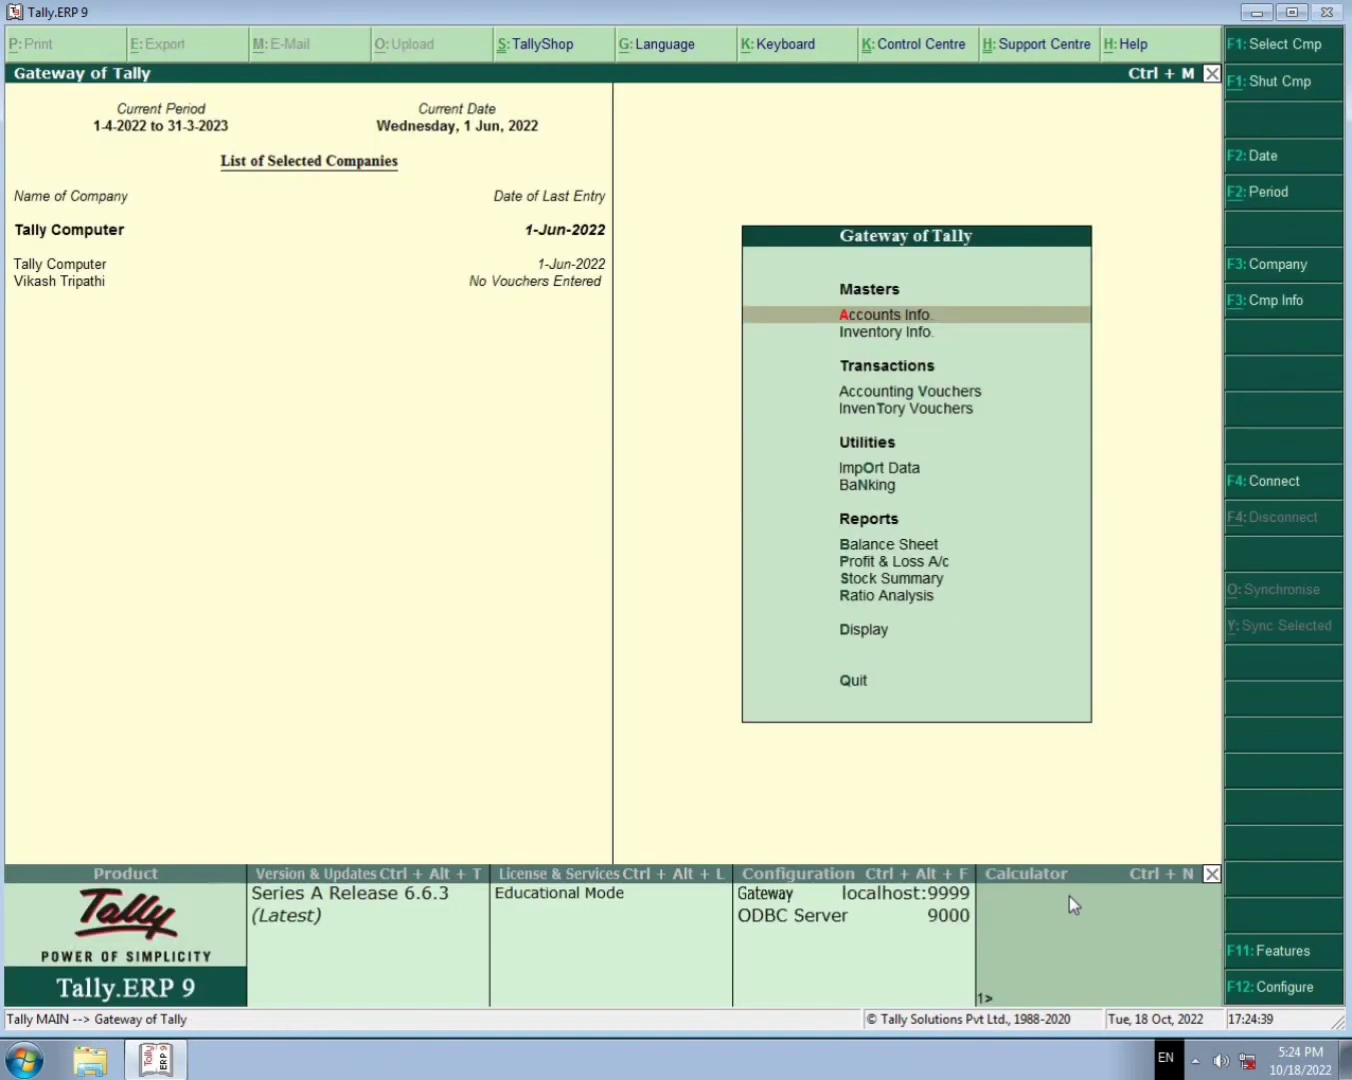